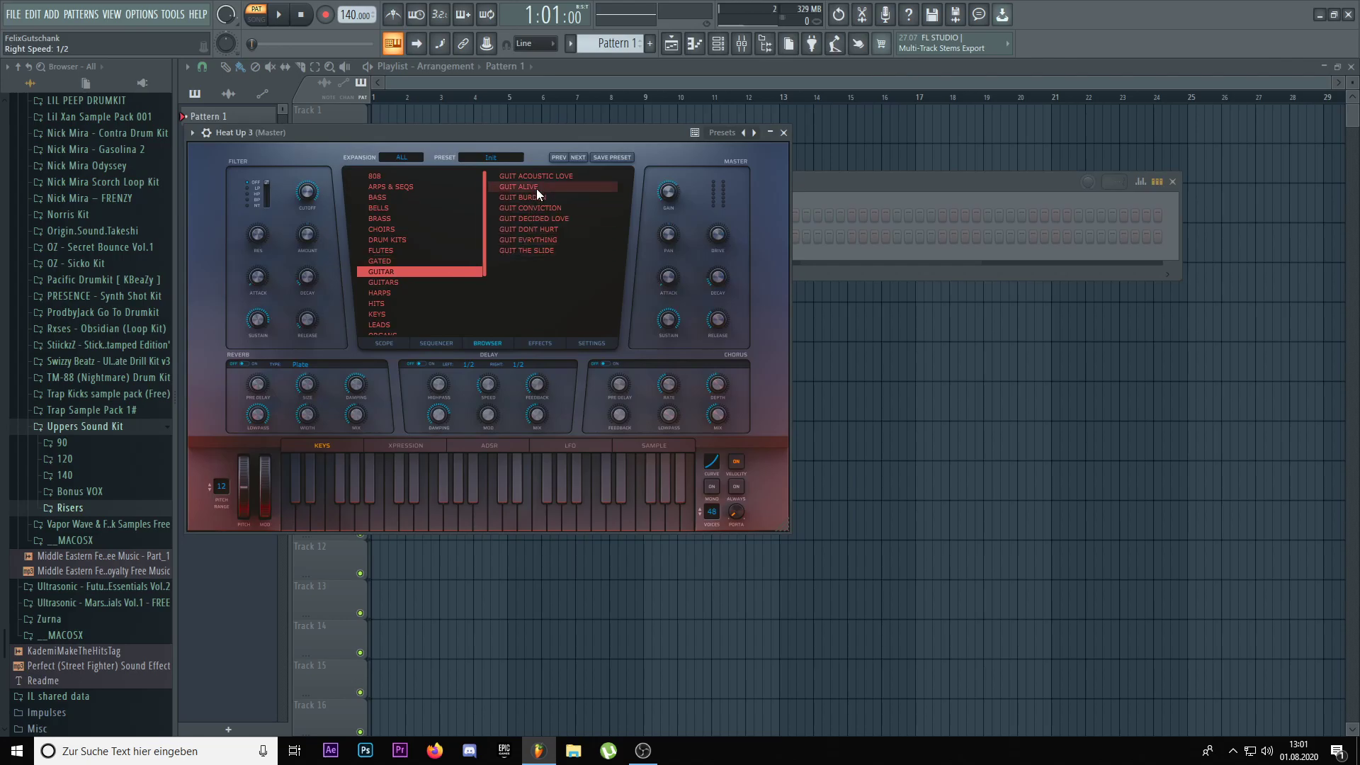
- Load the GUIT ACOUSTIC LOVE preset in Heat Up 3 and open the channel's piano roll
{"action": "left_click", "coordinate": [537, 173]}
{"action": "left_click_drag", "start_coordinate": [518, 131], "coordinate": [579, 161]}
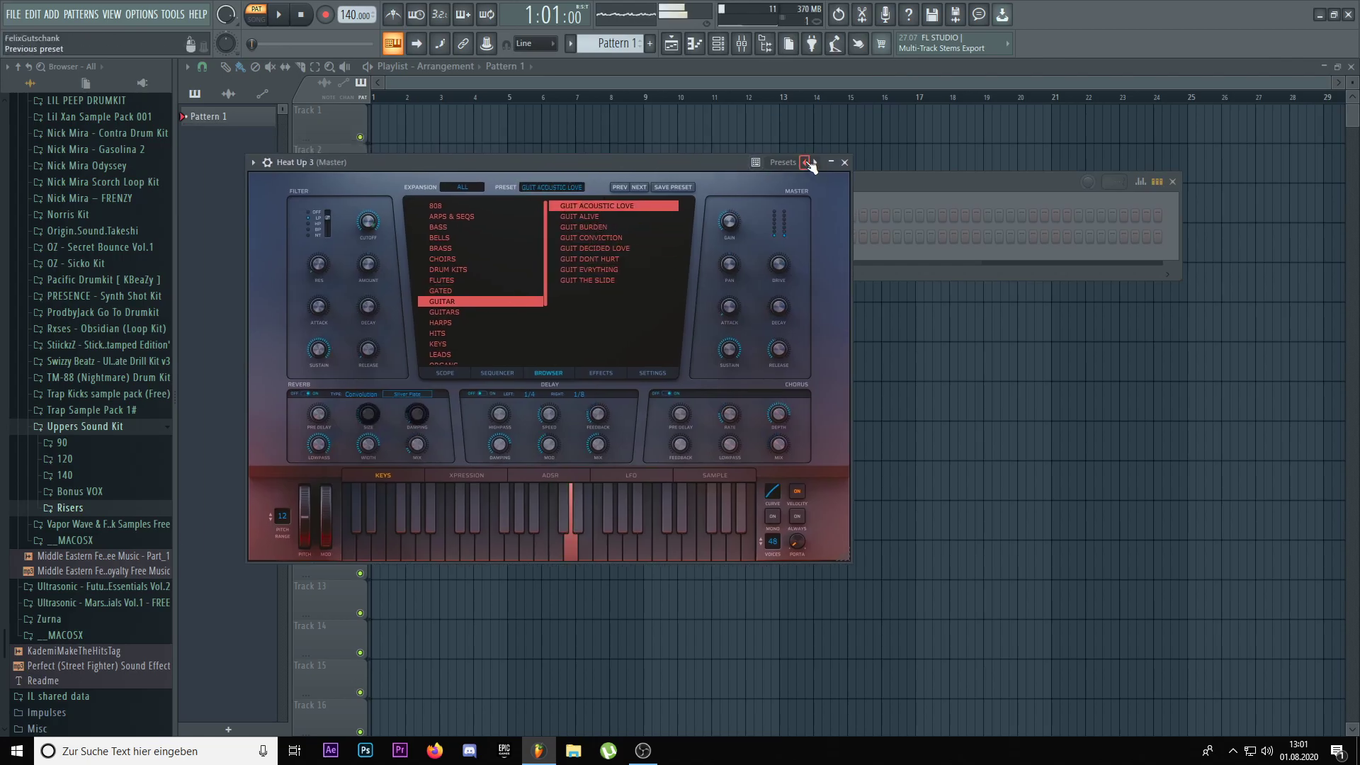
{"action": "left_click", "coordinate": [845, 162]}
{"action": "right_click", "coordinate": [417, 230]}
{"action": "left_click", "coordinate": [475, 242]}
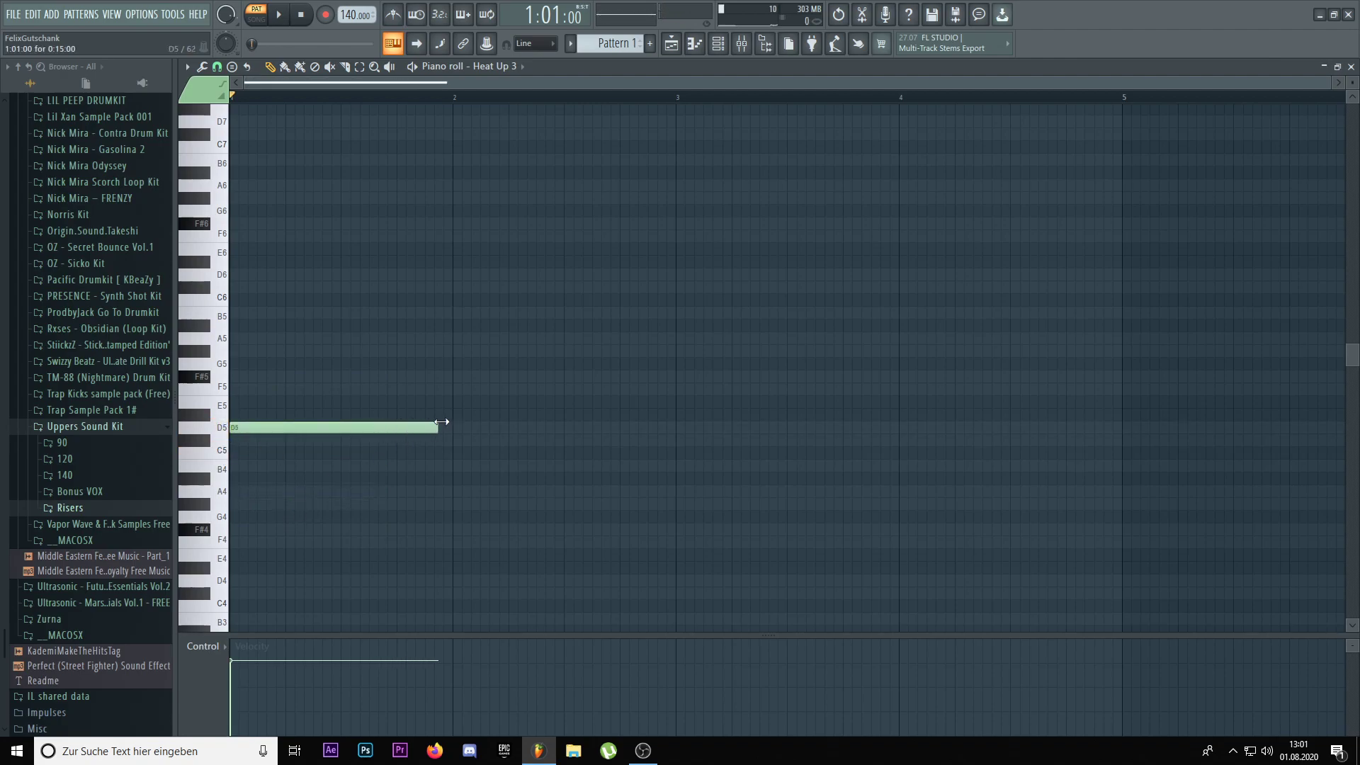
- Draw a one-bar D5 note at the start of bar 1
{"action": "left_click", "coordinate": [216, 67]}
{"action": "left_click", "coordinate": [228, 87]}
{"action": "left_click_drag", "start_coordinate": [394, 257], "coordinate": [422, 483]}
{"action": "left_click_drag", "start_coordinate": [441, 428], "coordinate": [437, 428]}
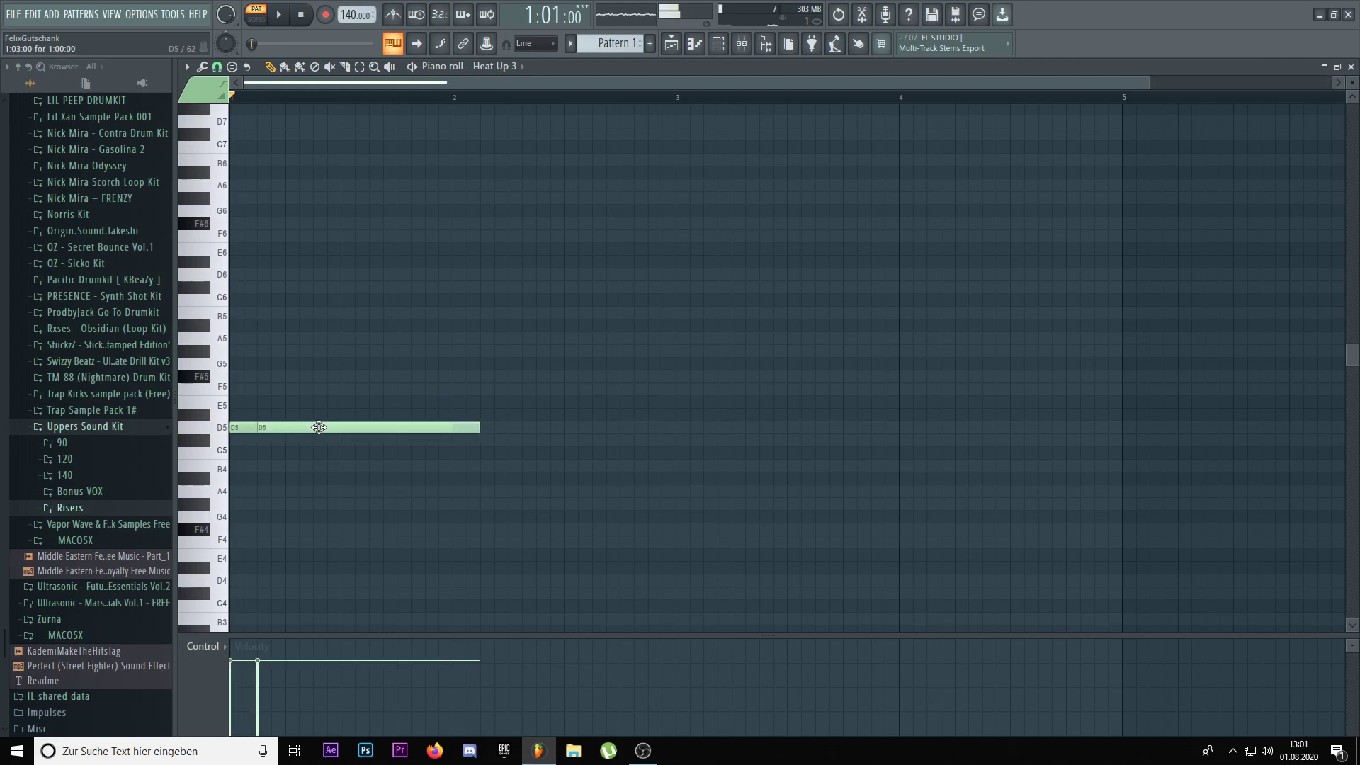
- Add one-bar notes on F5, G#5 and B5, each starting two steps after the note below it
{"action": "left_click", "coordinate": [261, 387]}
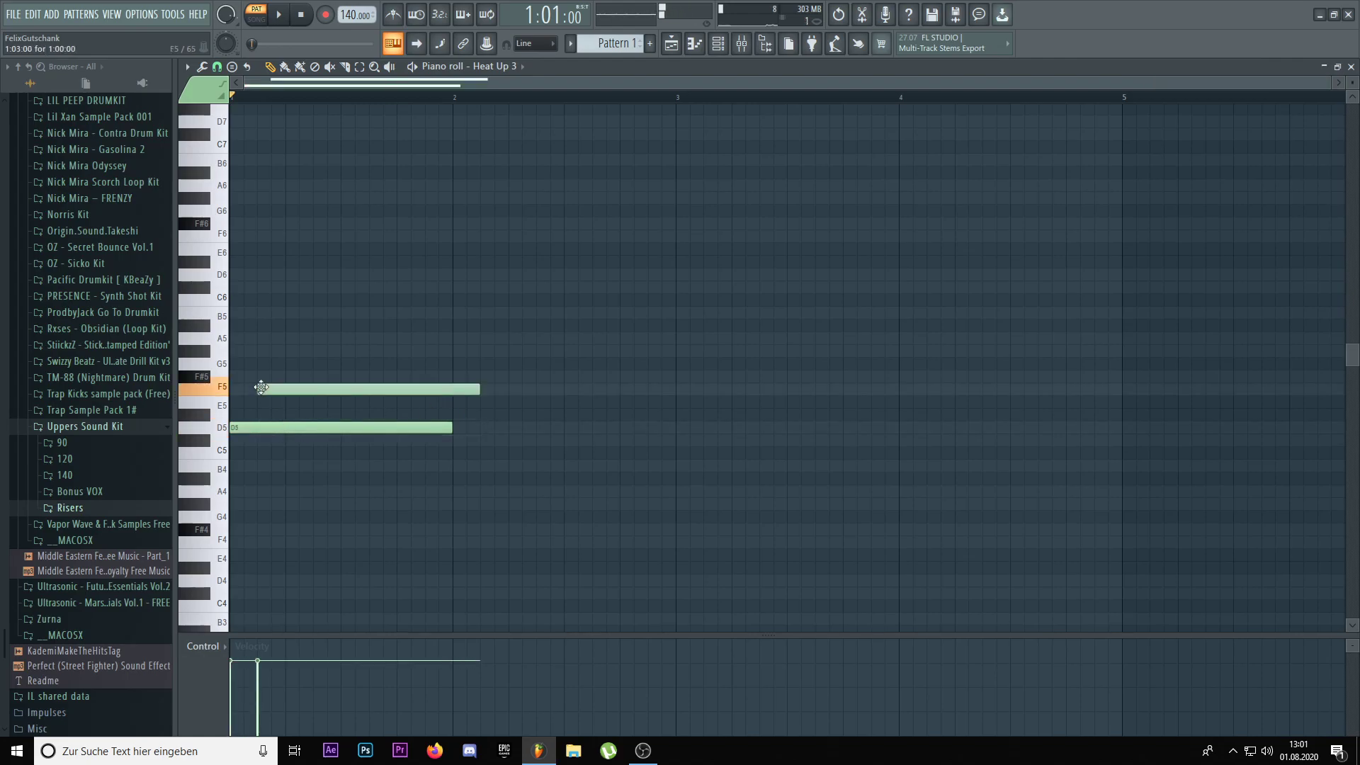
{"action": "left_click", "coordinate": [286, 353]}
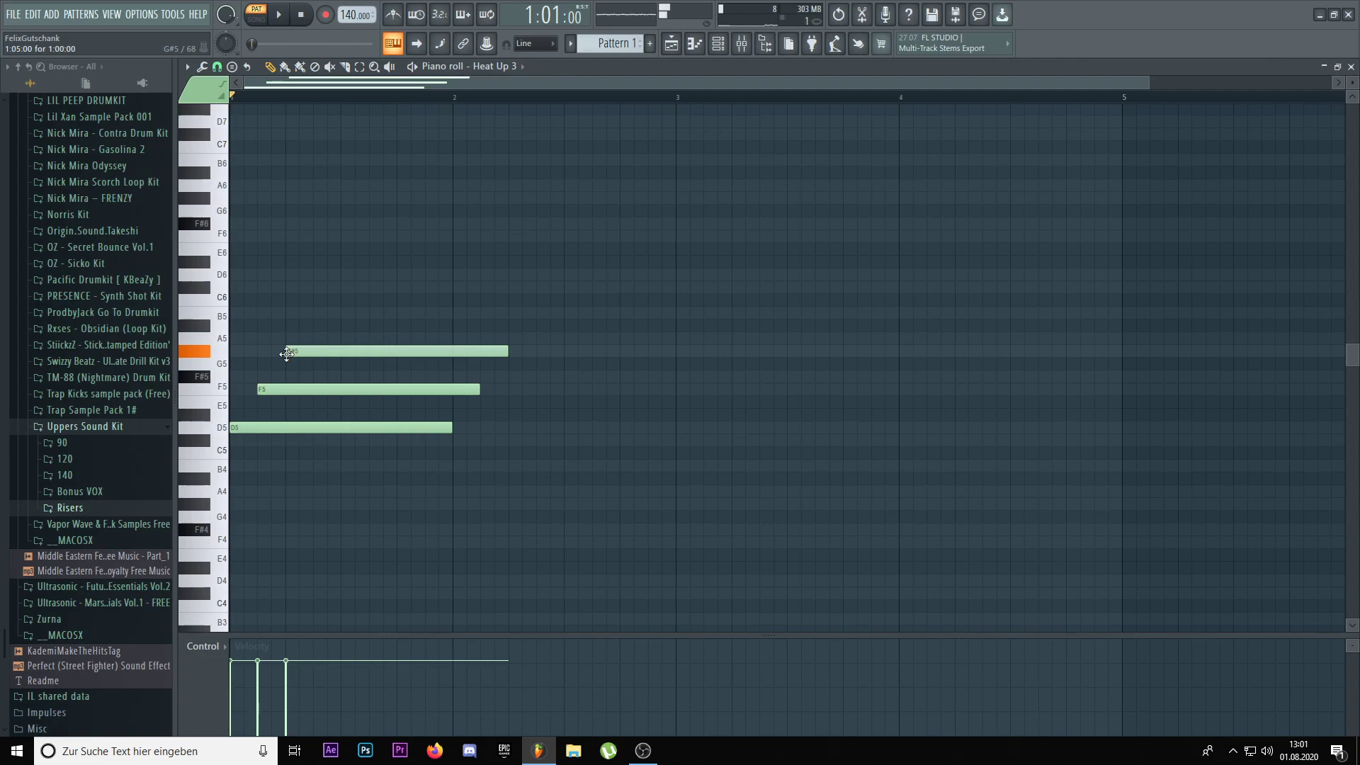
{"action": "left_click", "coordinate": [314, 313]}
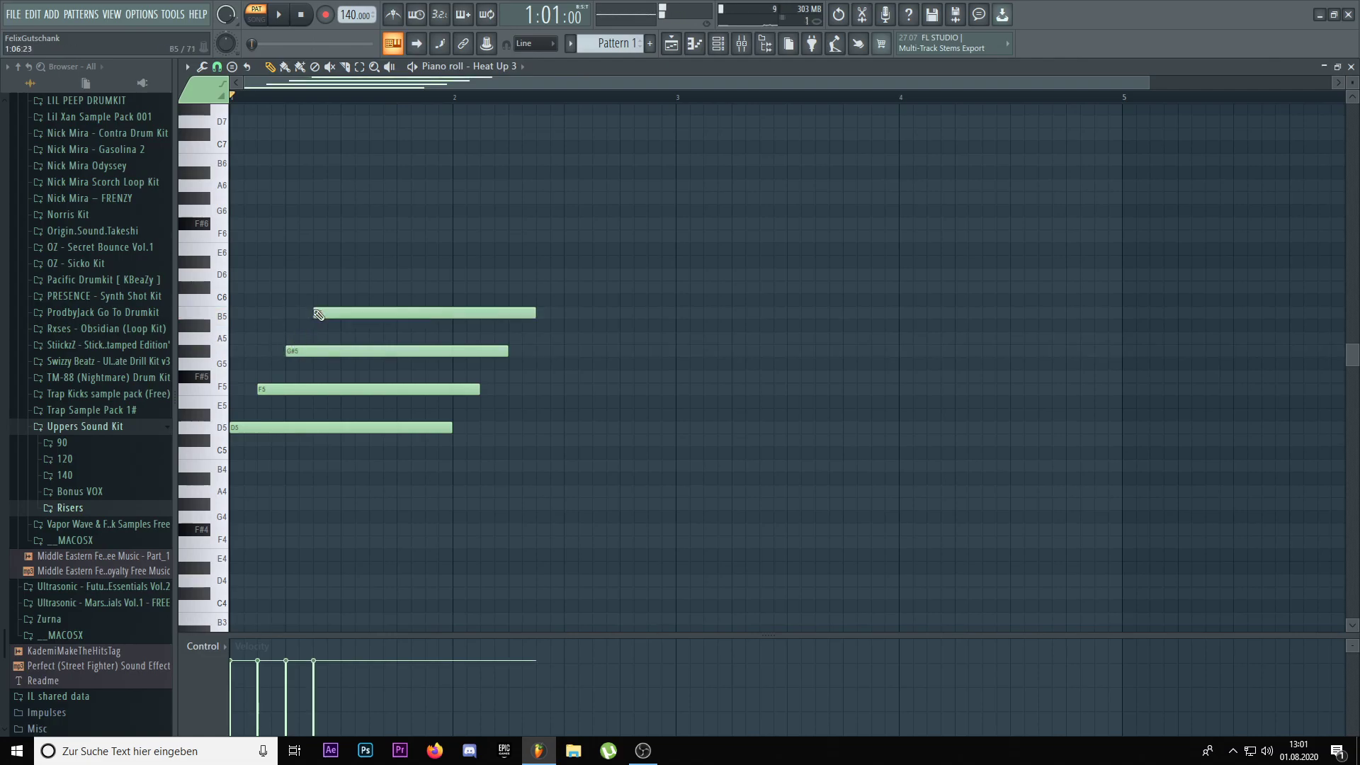
- Raise the three upper notes to F#5, A5 and C#6 and play the chord
{"action": "key", "text": "space"}
{"action": "key", "text": "space"}
{"action": "left_click_drag", "start_coordinate": [324, 384], "coordinate": [323, 287]}
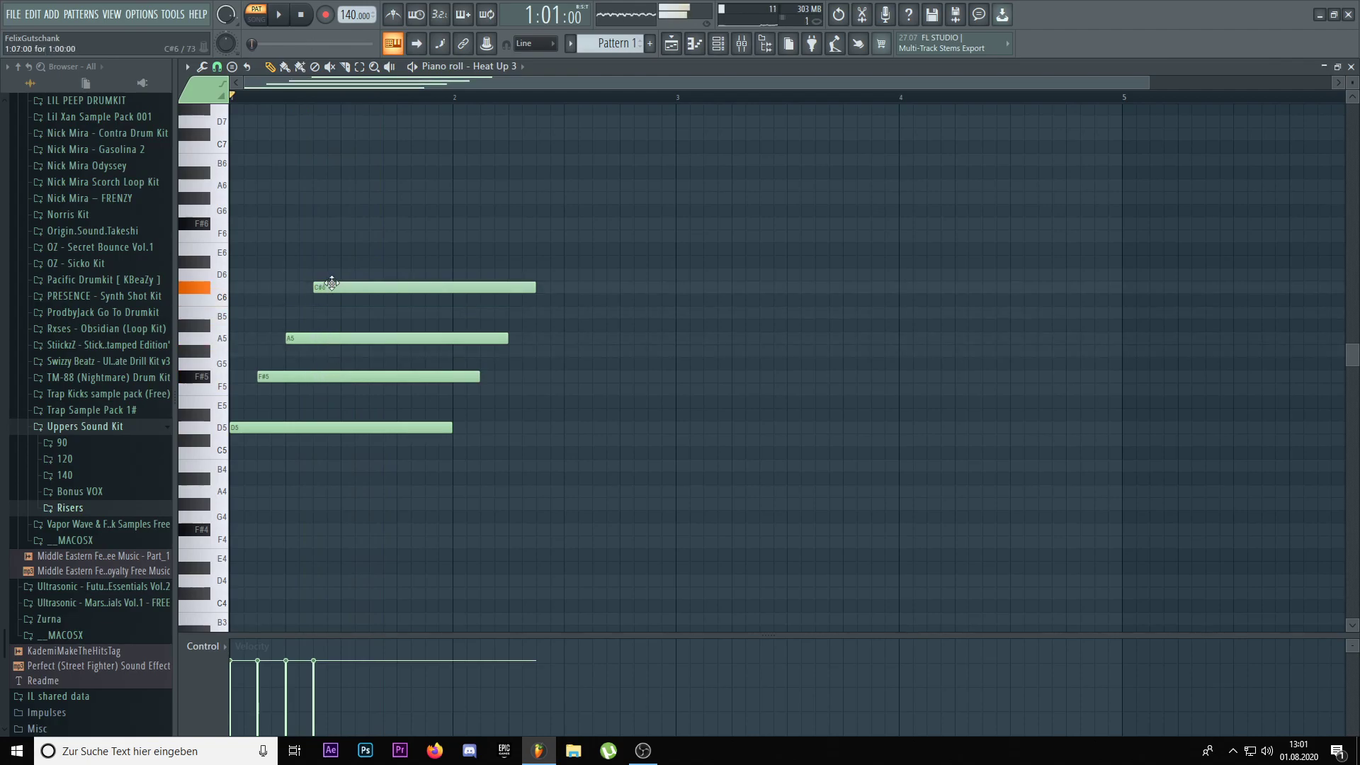
{"action": "key", "text": "space"}
{"action": "key", "text": "space"}
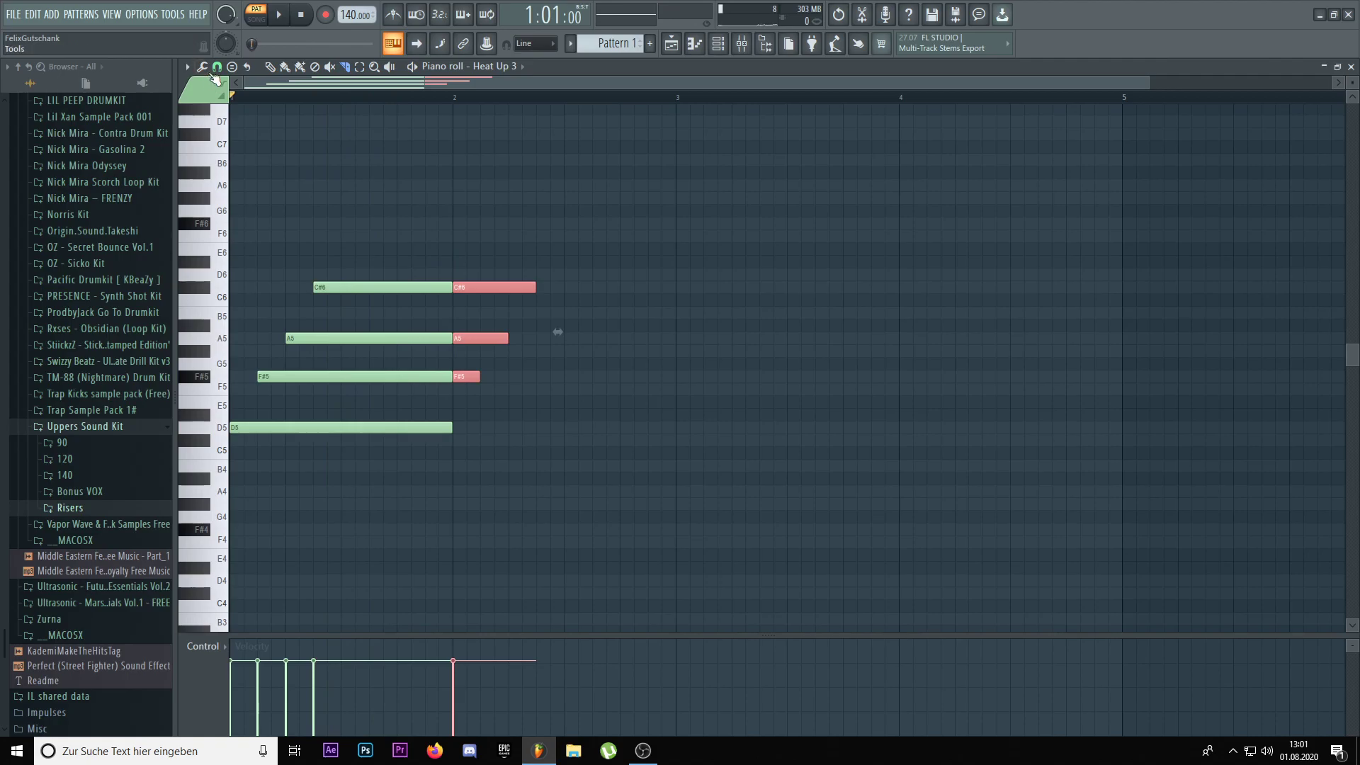
- Trim the staggered chord to end at bar 2 and duplicate it into bar 2, starting on C5
{"action": "key", "text": "ctrl+a"}
{"action": "left_click_drag", "start_coordinate": [400, 287], "coordinate": [615, 312]}
{"action": "key", "text": "space"}
{"action": "right_click", "coordinate": [605, 286]}
{"action": "left_click_drag", "start_coordinate": [571, 538], "coordinate": [587, 262]}
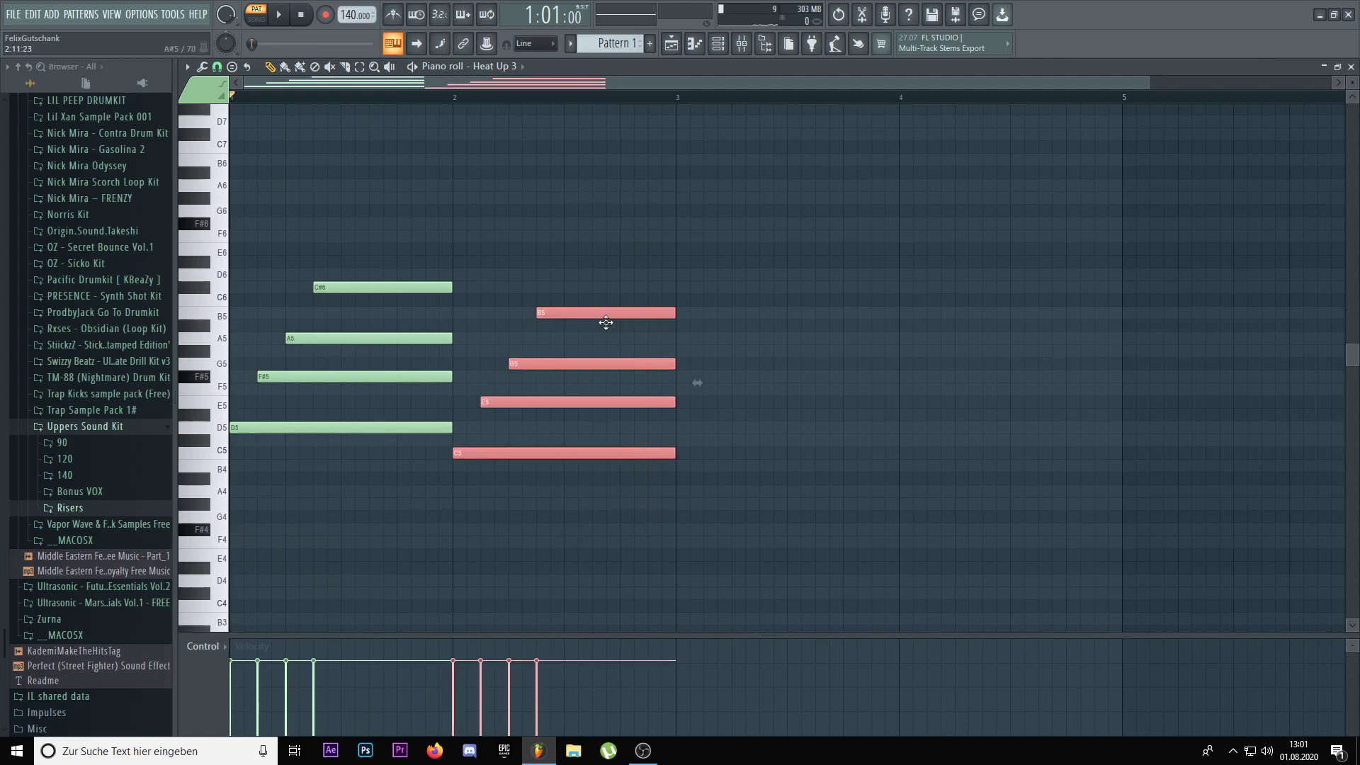
- Retune the bar 2 chord to B4, D5, F#5 and A5 and play the pattern
{"action": "left_click_drag", "start_coordinate": [606, 319], "coordinate": [607, 332]}
{"action": "left_click", "coordinate": [618, 275]}
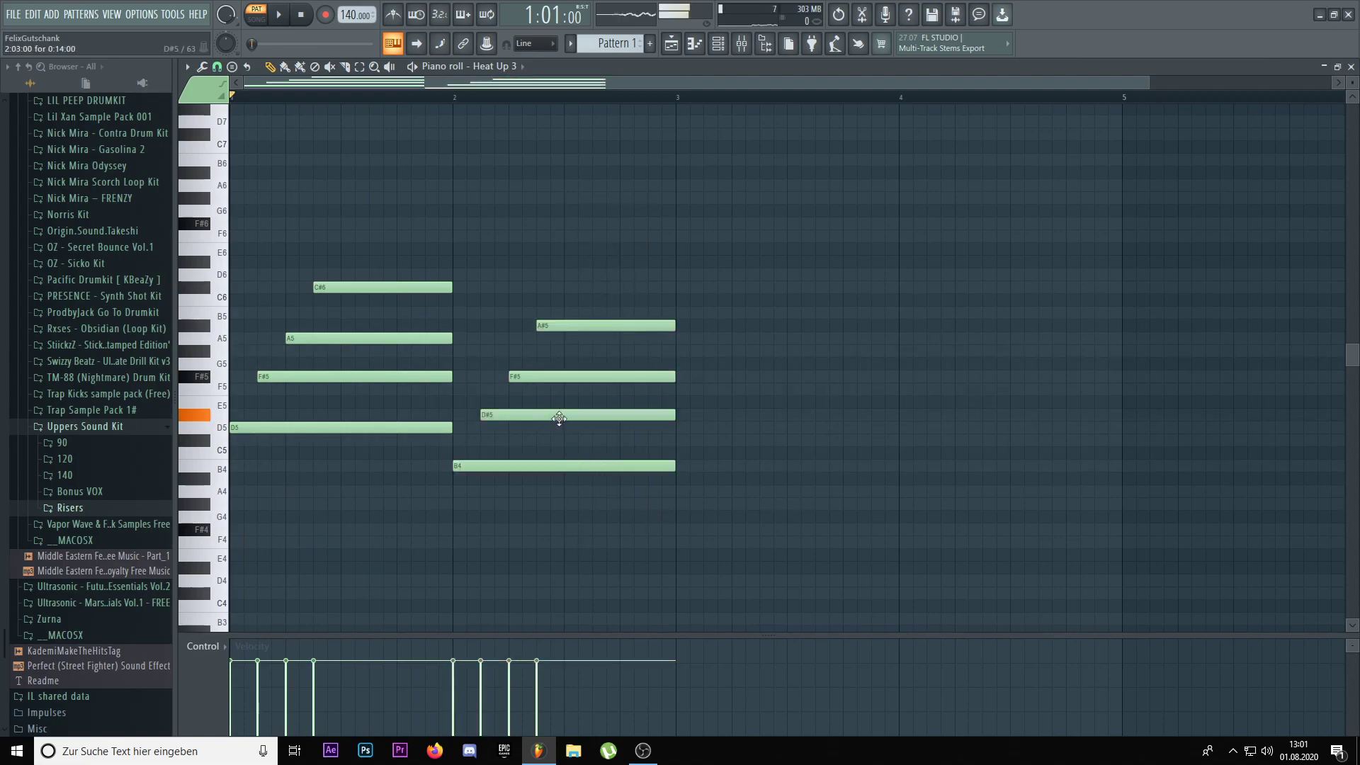
{"action": "left_click_drag", "start_coordinate": [559, 418], "coordinate": [559, 433]}
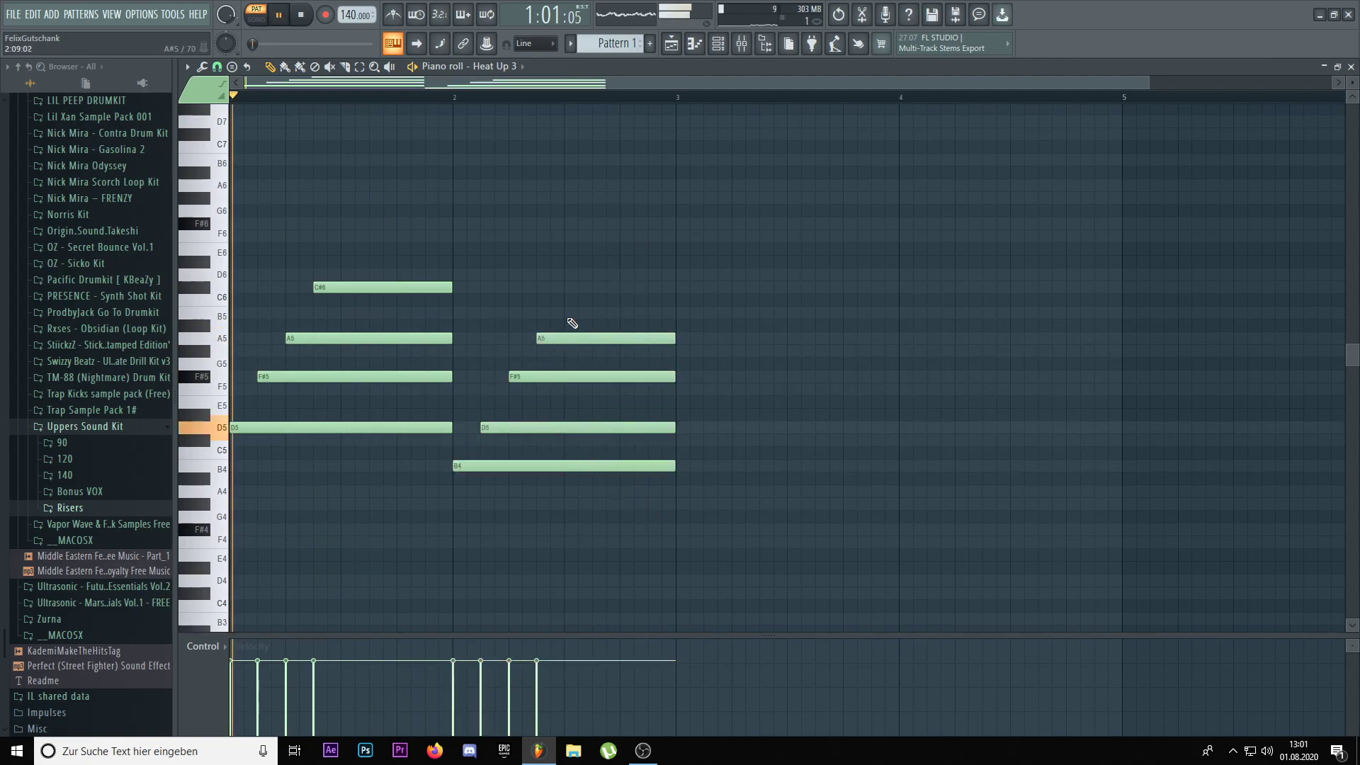
{"action": "scroll", "coordinate": [576, 291], "scroll_direction": "down", "scroll_amount": 1}
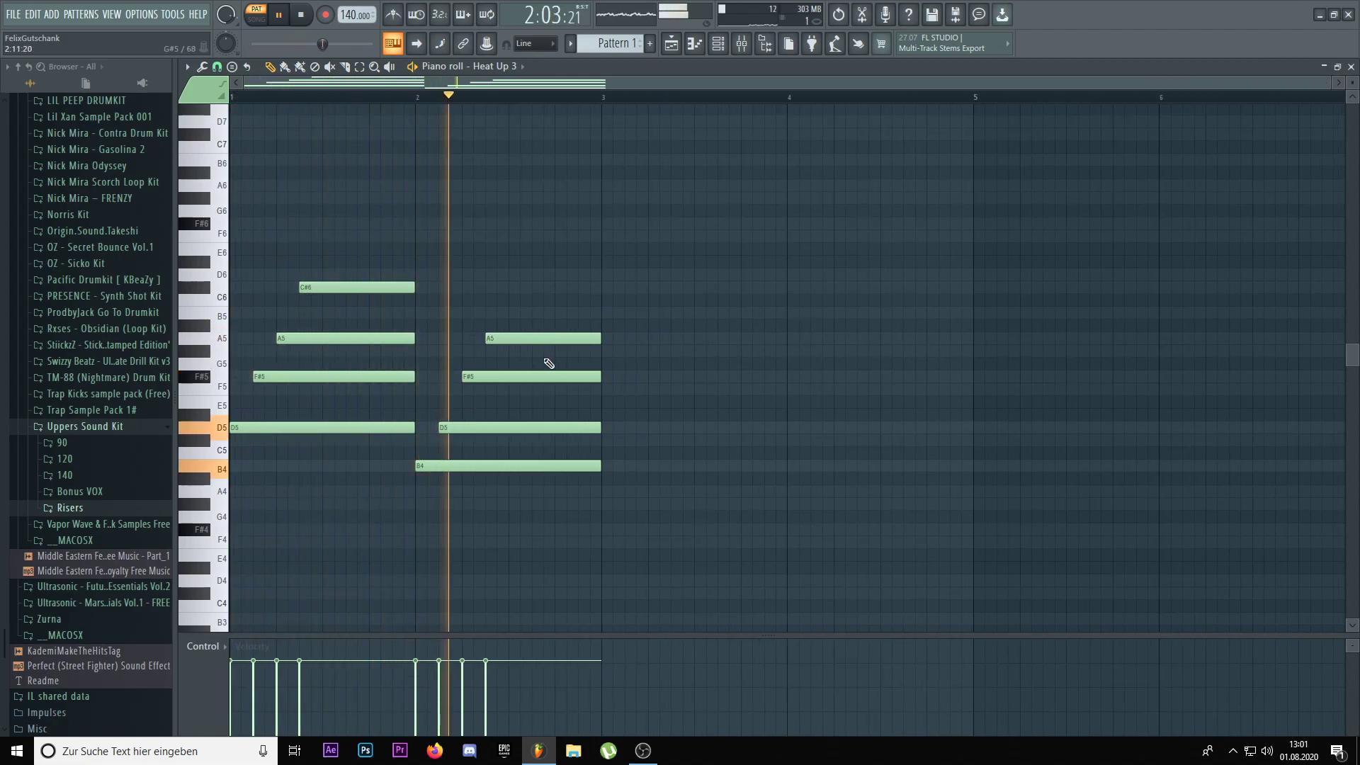
{"action": "key", "text": "space"}
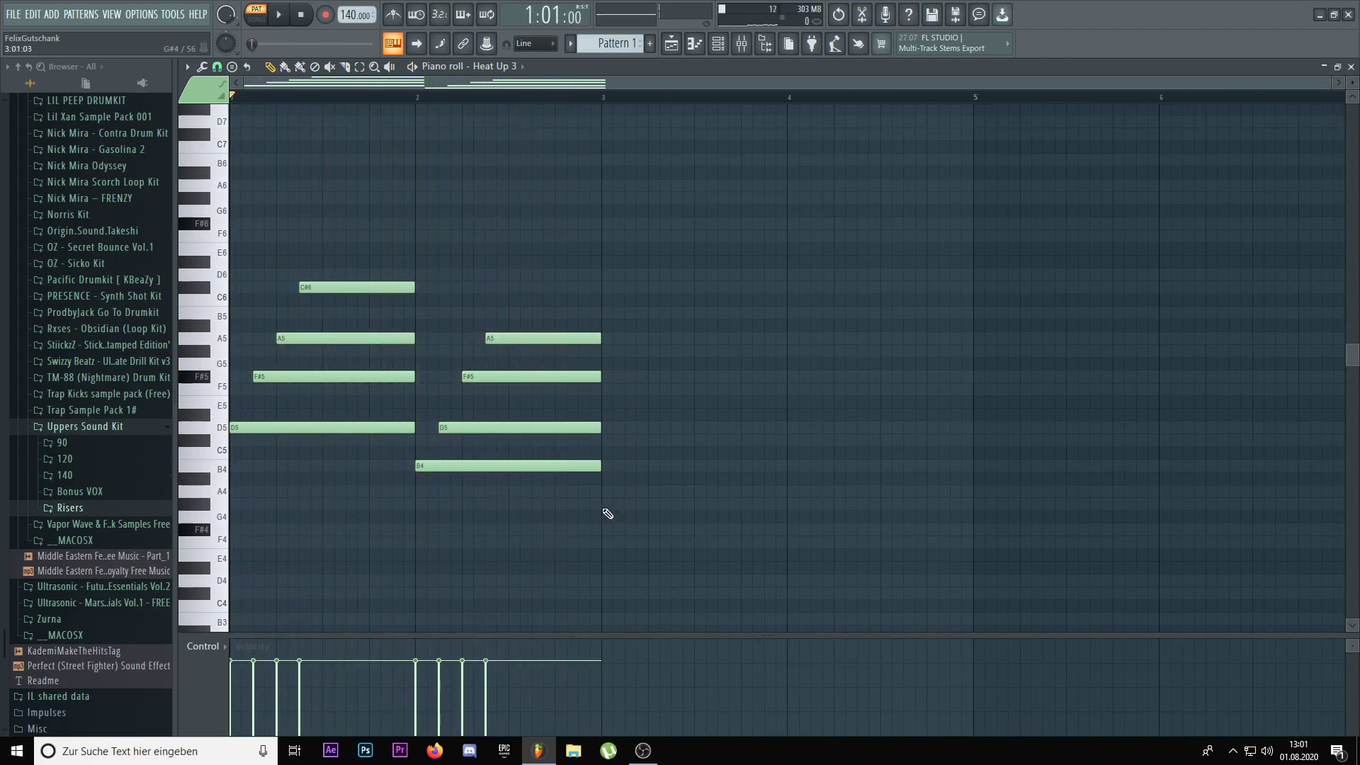
- Copy the bar 2 chord into bar 3, transposed to G#4, B4, D5 and F#5
{"action": "right_click", "coordinate": [599, 505]}
{"action": "left_click_drag", "start_coordinate": [567, 501], "coordinate": [744, 378]}
{"action": "left_click", "coordinate": [747, 358]}
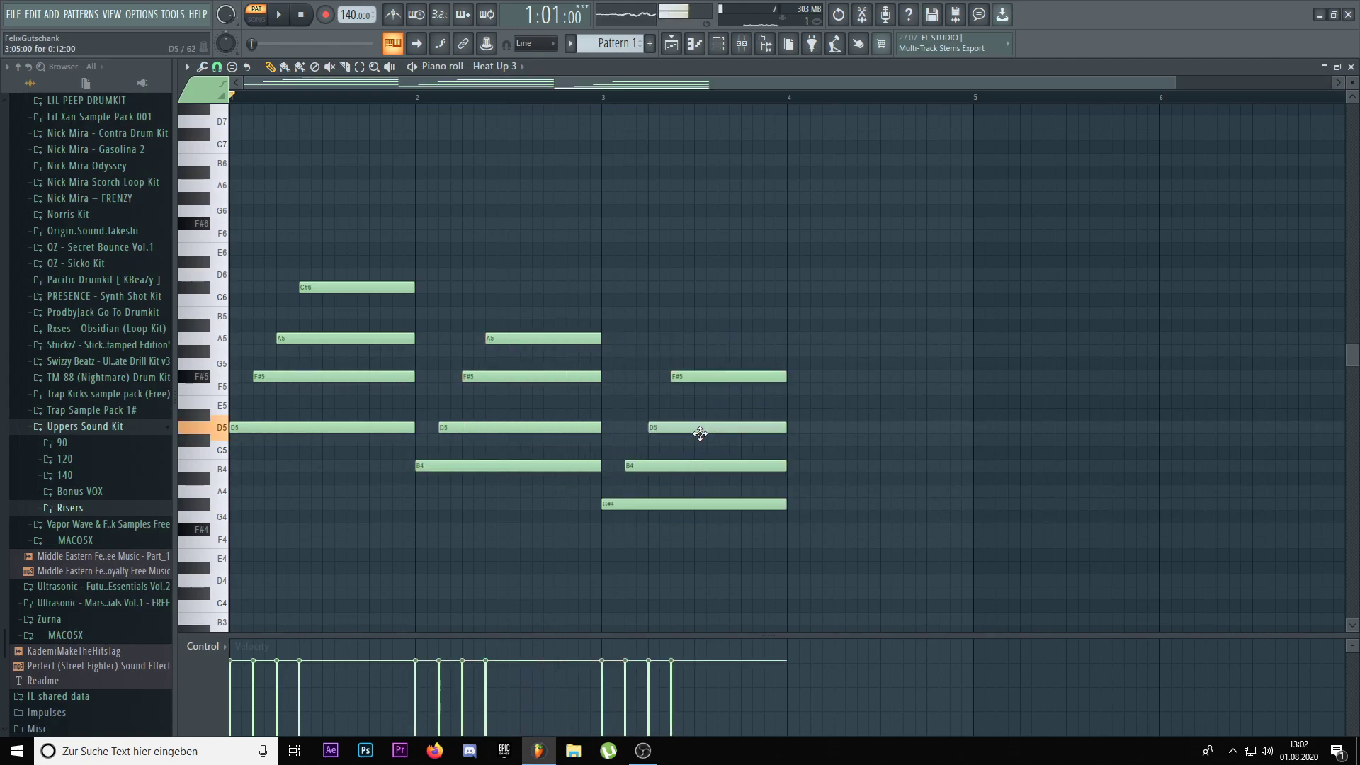
{"action": "scroll", "coordinate": [711, 377], "scroll_direction": "down", "scroll_amount": 1, "text": "ctrl"}
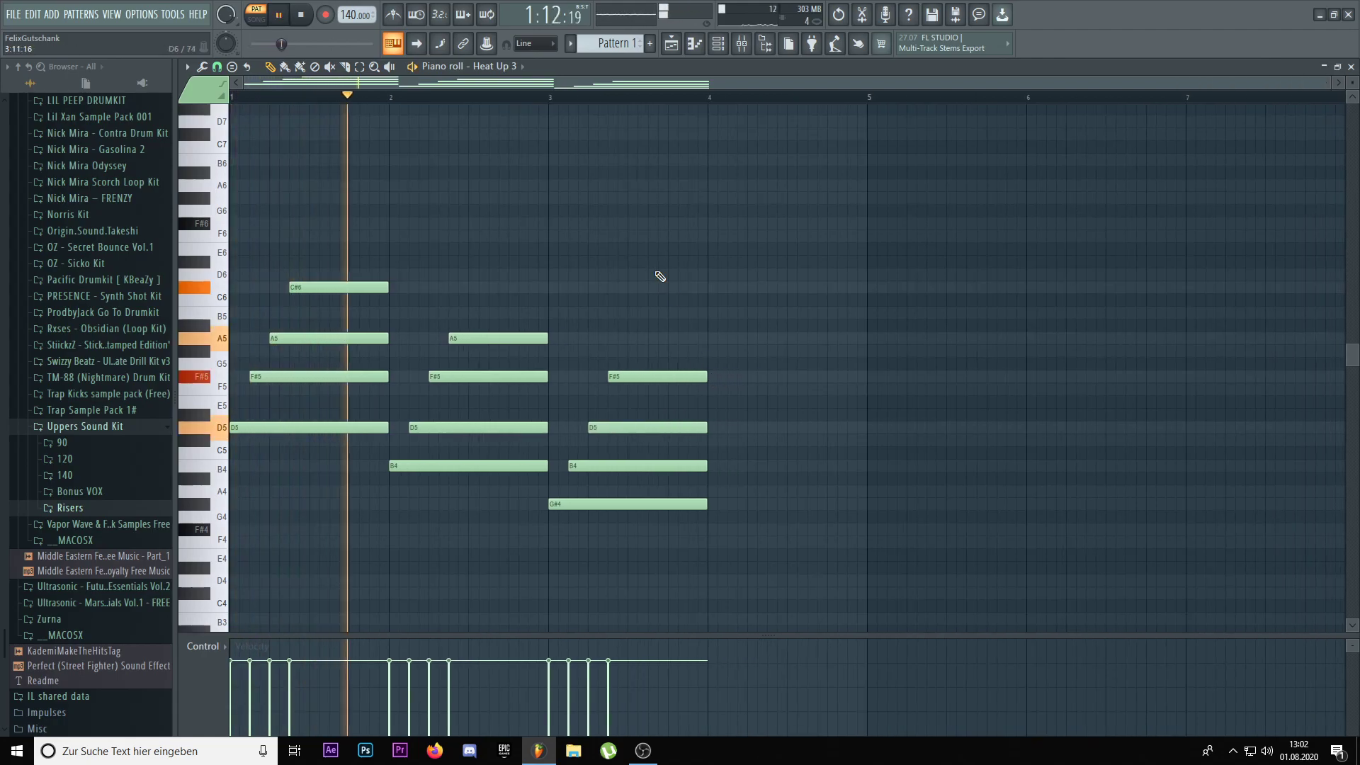
- Duplicate the bar 3 chord into bar 4 at the same pitches and play the pattern
{"action": "left_click_drag", "start_coordinate": [712, 528], "coordinate": [835, 380], "text": "ctrl"}
{"action": "key", "text": "space"}
{"action": "key", "text": "space"}
{"action": "left_click", "coordinate": [753, 371], "text": "ctrl"}
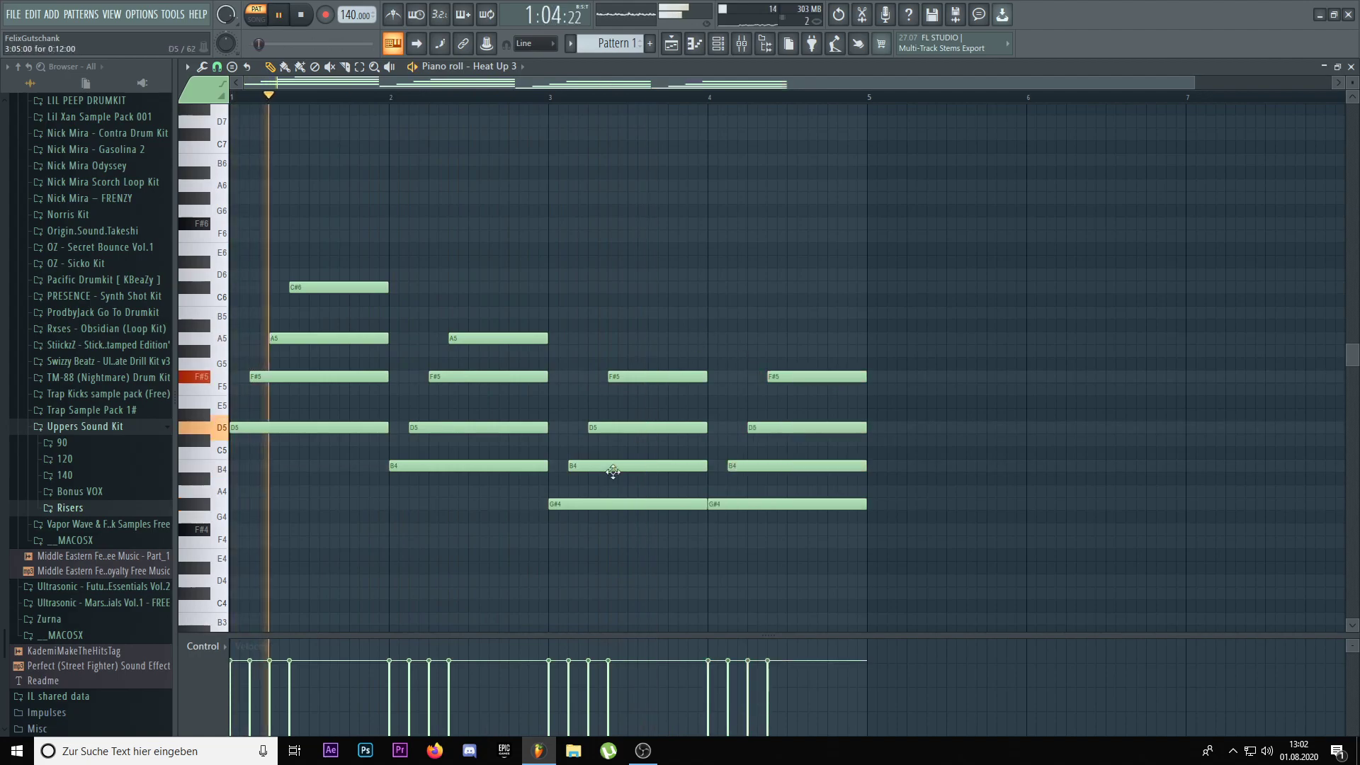
{"action": "key", "text": "space"}
- Try the bar 3 chord as A4, C#5, F5 and G#5
{"action": "scroll", "coordinate": [598, 471], "scroll_direction": "up", "scroll_amount": 2, "text": "ctrl"}
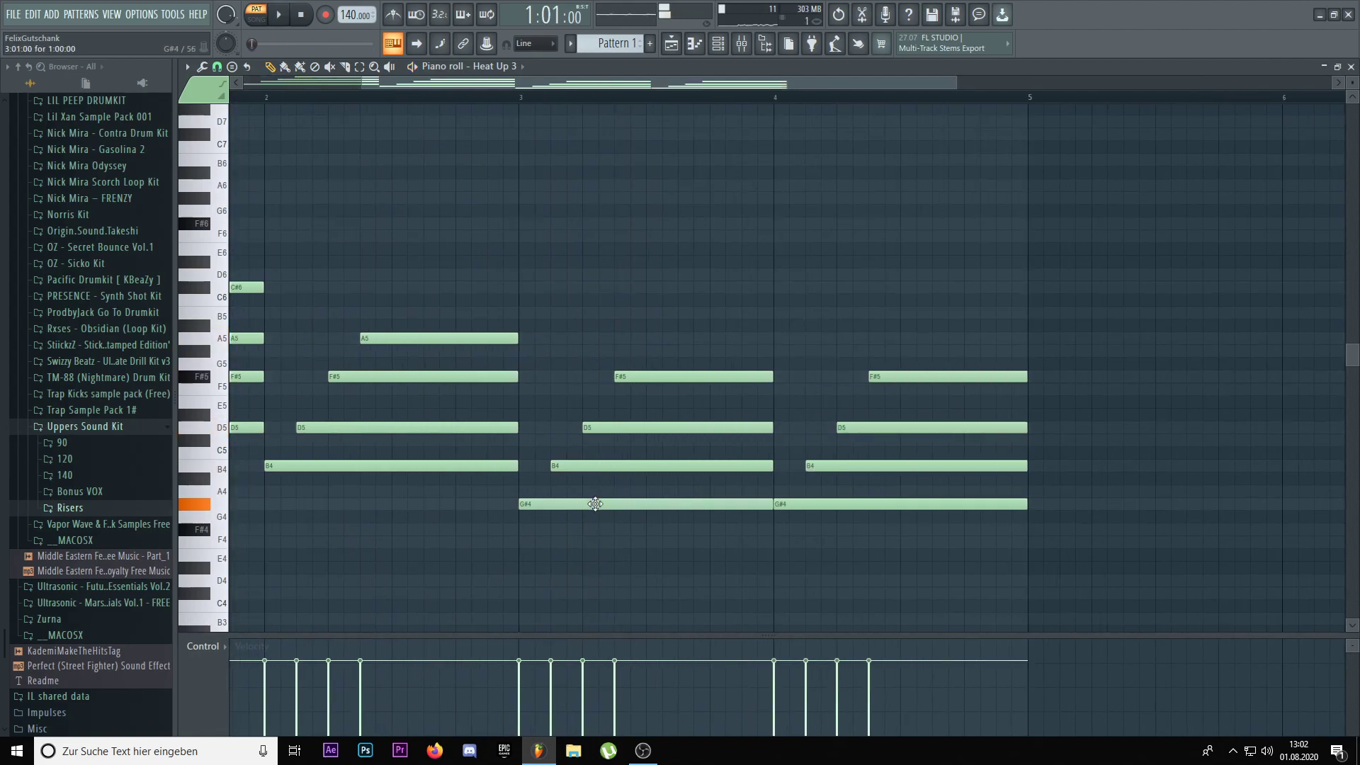
{"action": "left_click_drag", "start_coordinate": [595, 504], "coordinate": [594, 492]}
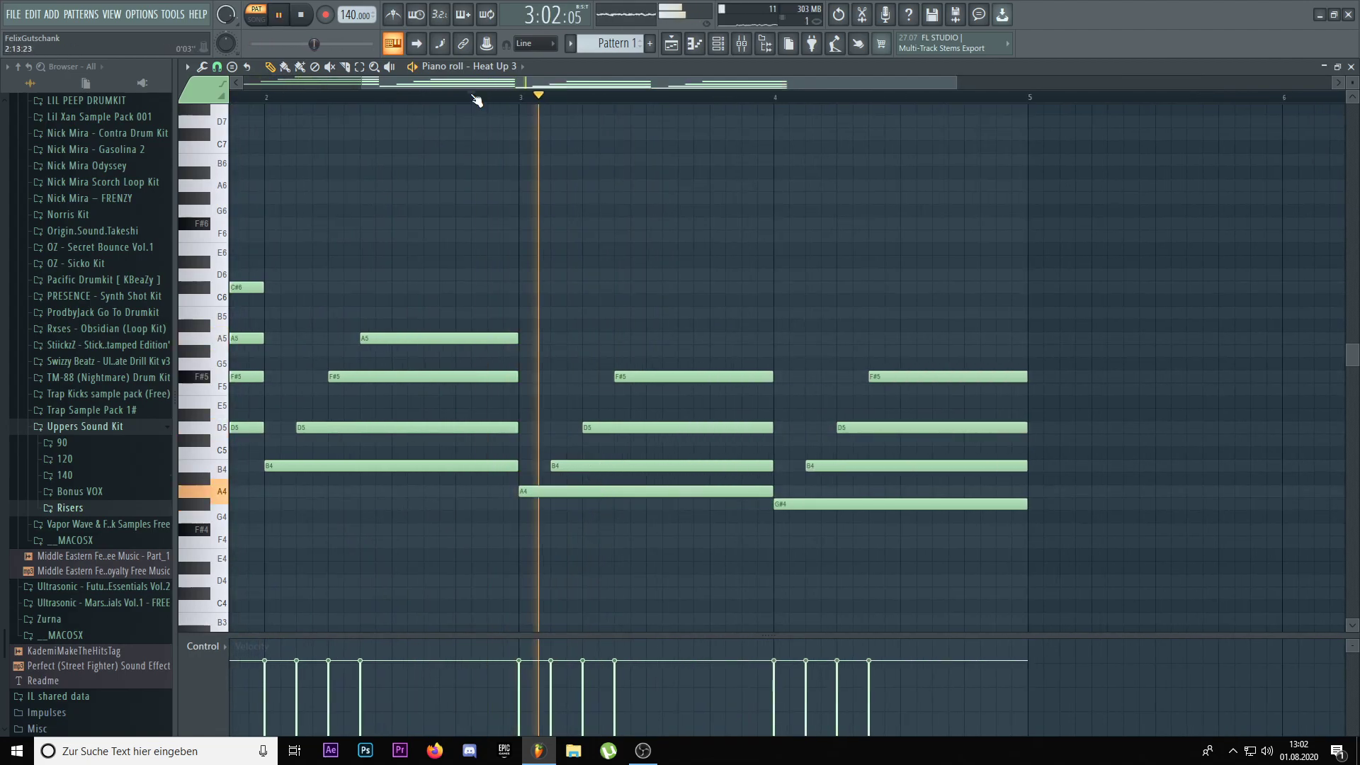
{"action": "key", "text": "space"}
{"action": "left_click_drag", "start_coordinate": [587, 466], "coordinate": [613, 388]}
{"action": "key", "text": "space"}
{"action": "key", "text": "space"}
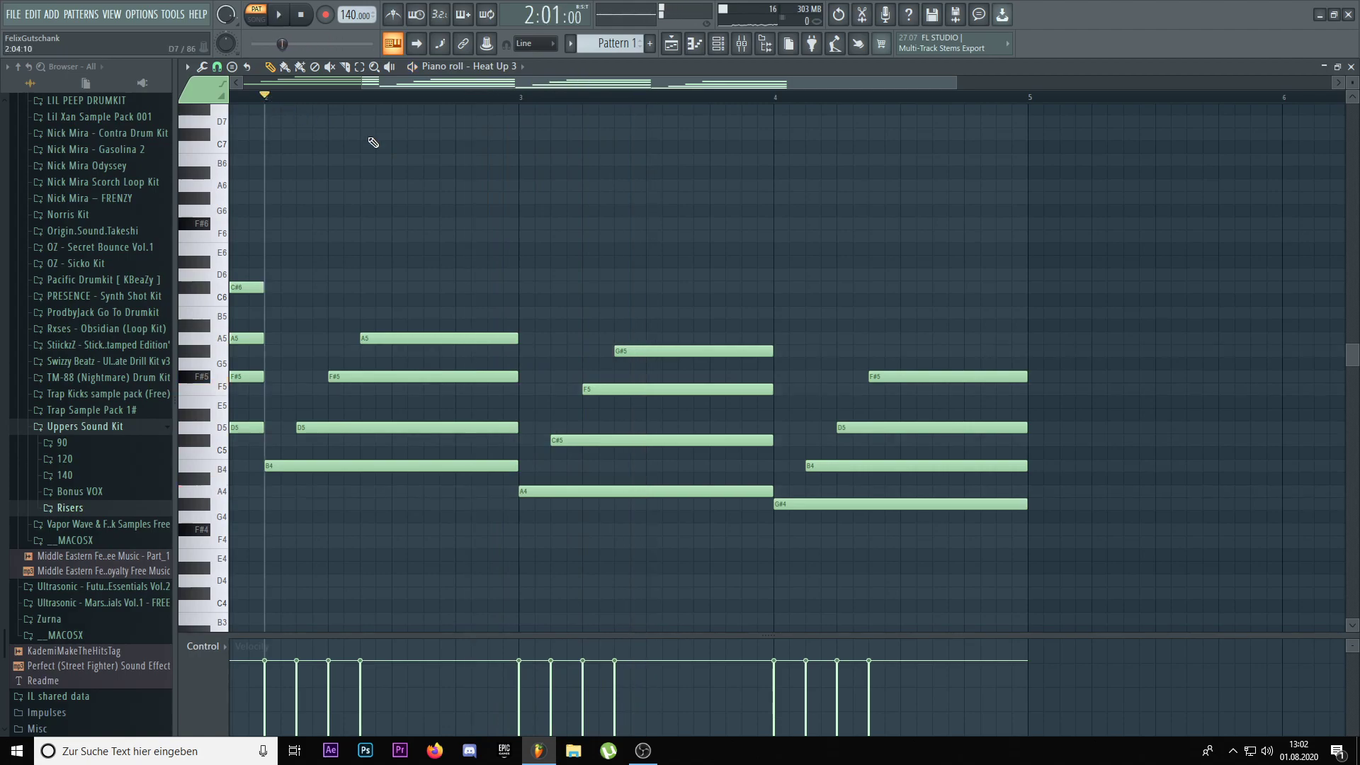
- Try raising the two highest notes of the bar 3 chord to F#5 and A5 during playback
{"action": "key", "text": "space"}
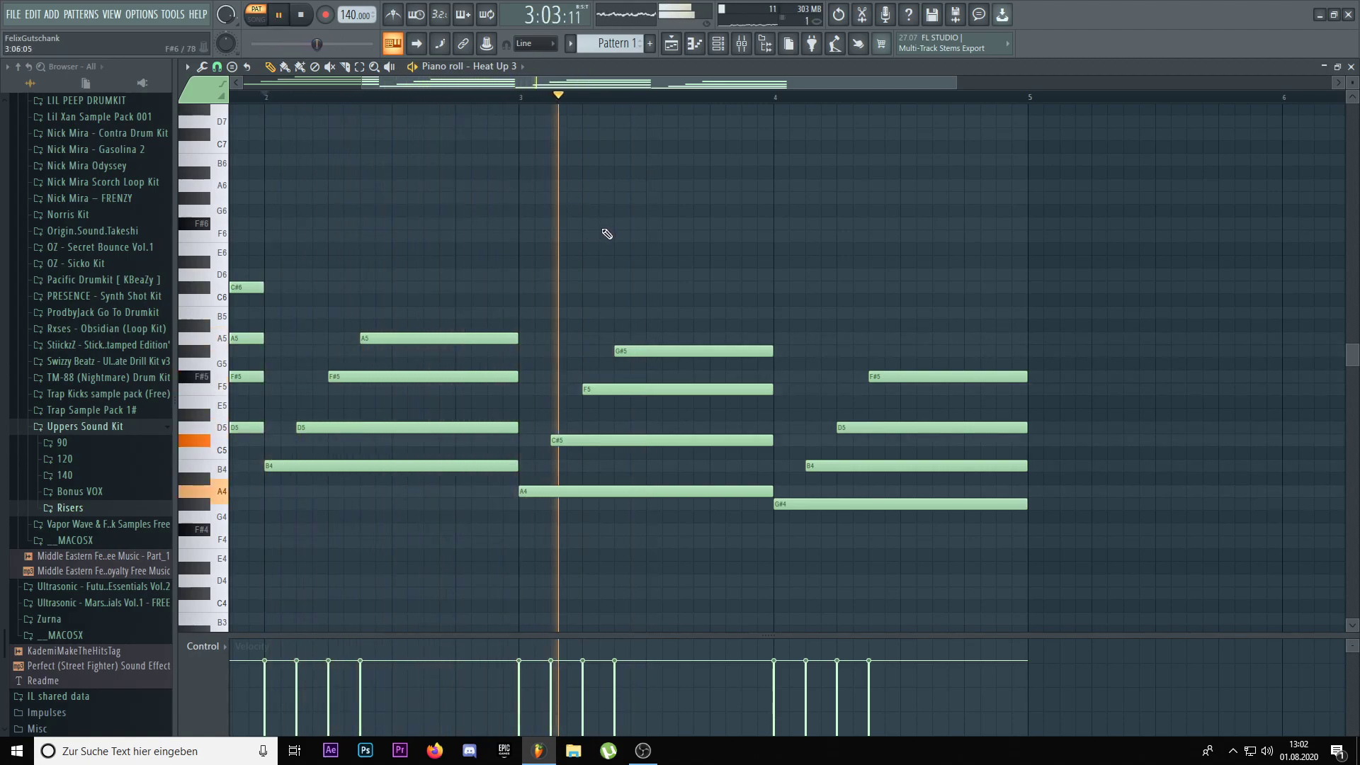
{"action": "left_click_drag", "start_coordinate": [645, 389], "coordinate": [646, 338]}
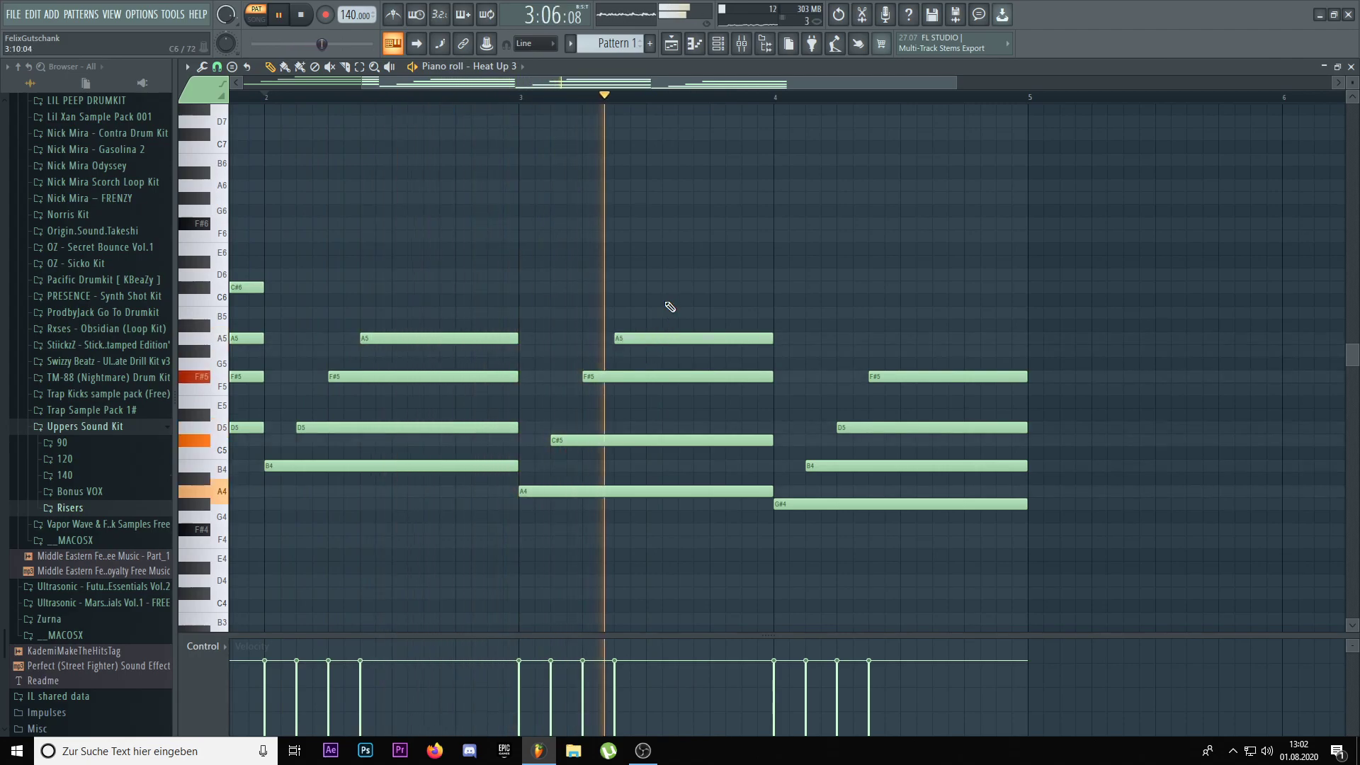
{"action": "key", "text": "space"}
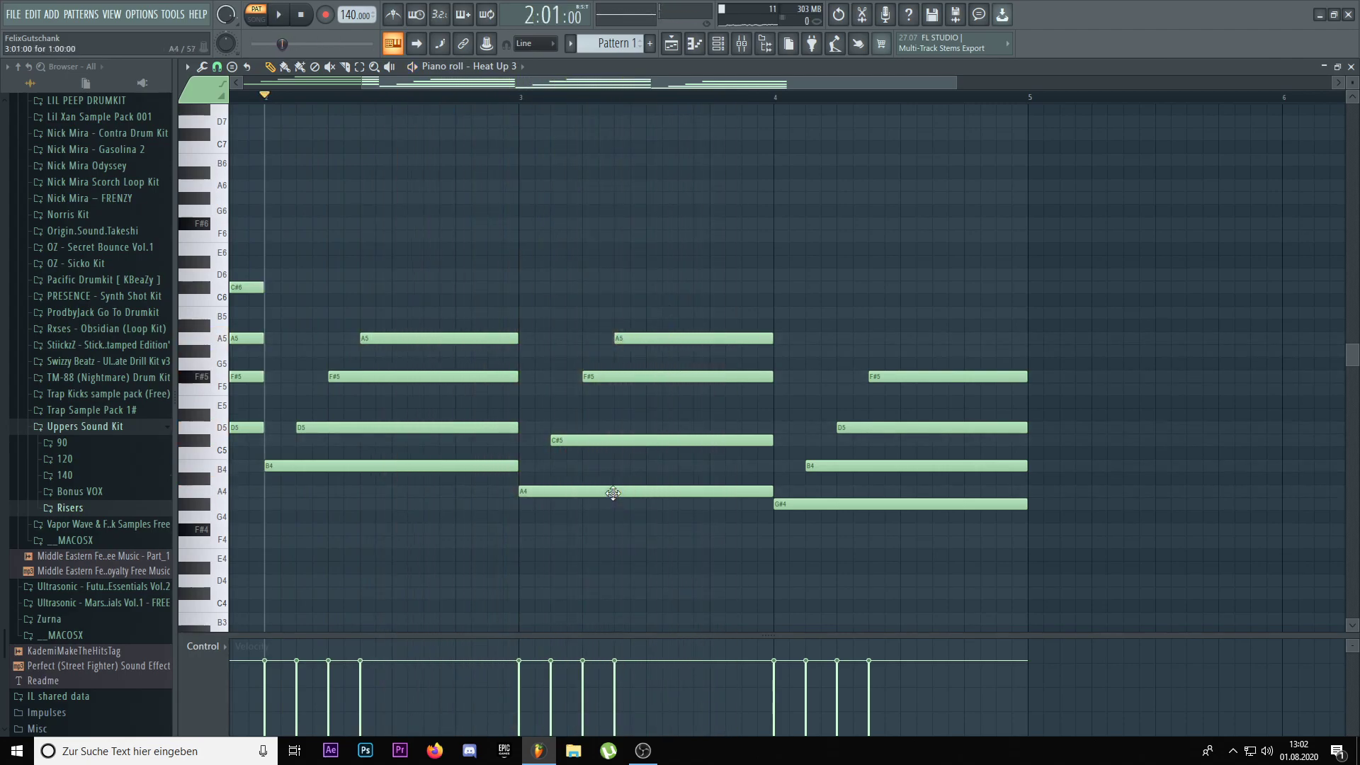
- Lower the bar 3 chord to F#4, A4, C#5 and F#5, keeping its staggered starts
{"action": "left_click_drag", "start_coordinate": [616, 501], "coordinate": [616, 511]}
{"action": "key", "text": "space"}
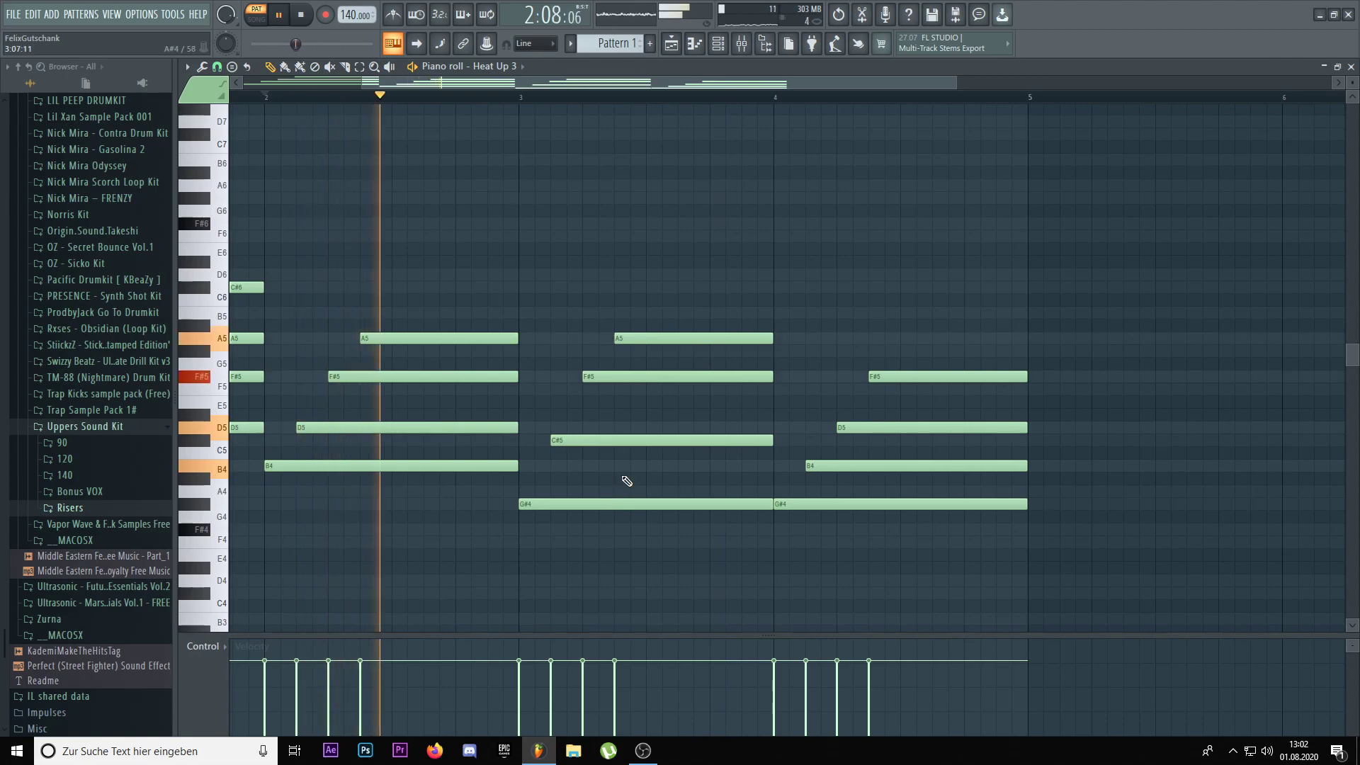
{"action": "left_click_drag", "start_coordinate": [614, 504], "coordinate": [602, 530]}
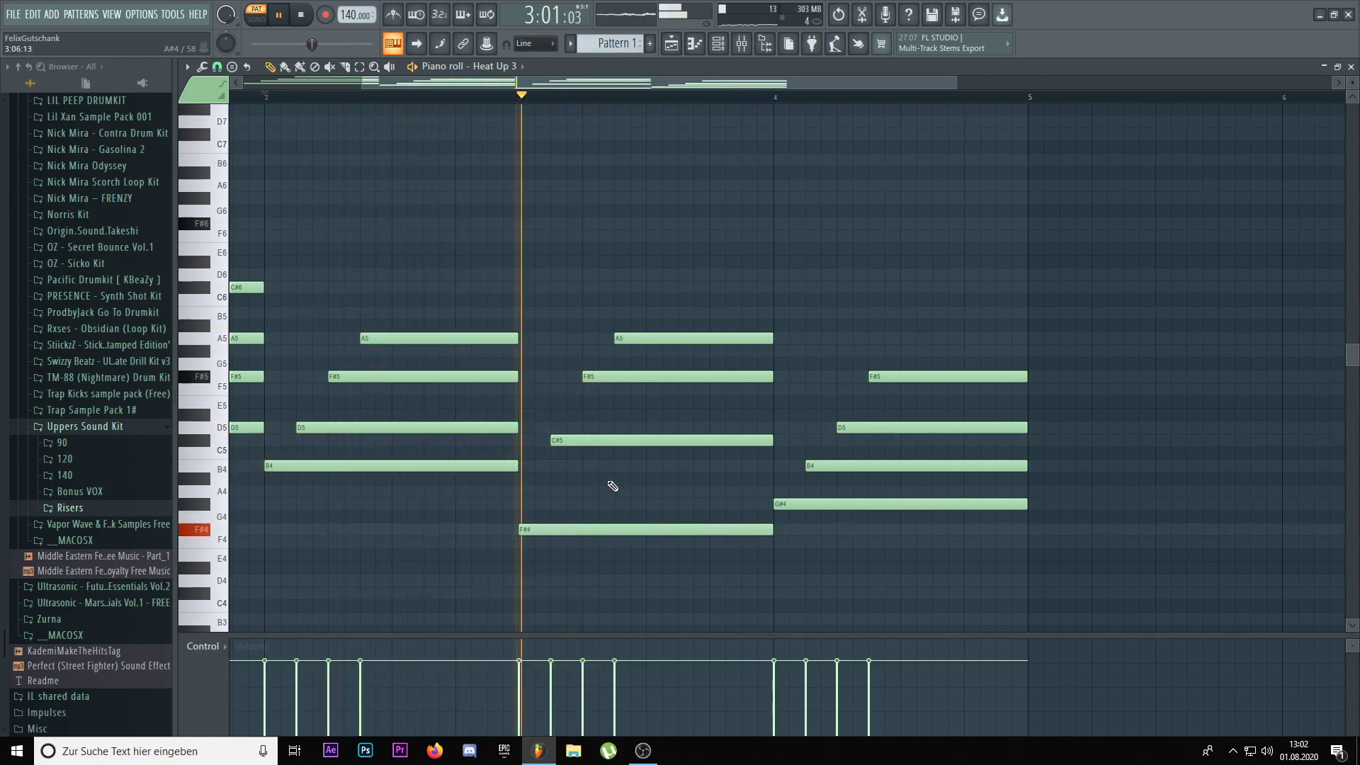
{"action": "left_click_drag", "start_coordinate": [612, 445], "coordinate": [613, 494]}
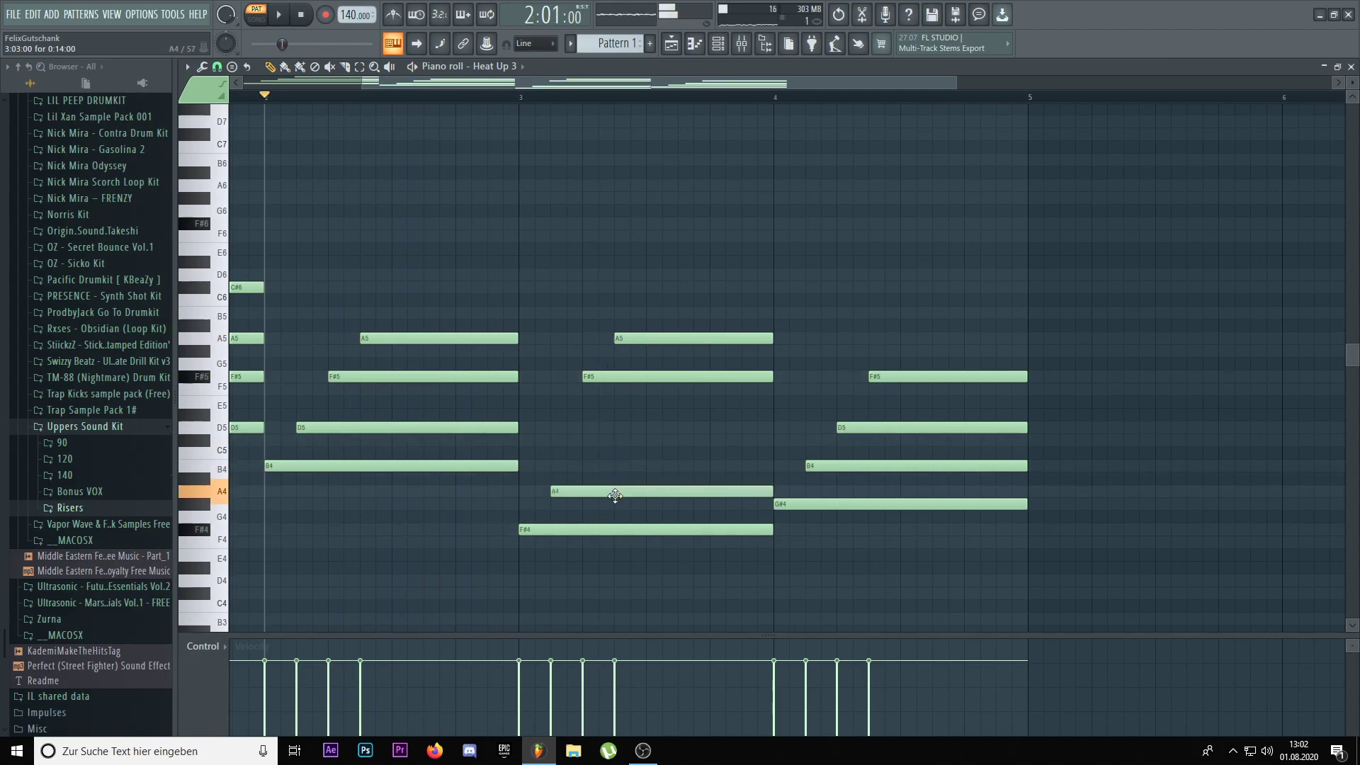
{"action": "key", "text": "space"}
{"action": "left_click_drag", "start_coordinate": [620, 377], "coordinate": [628, 430]}
{"action": "key", "text": "space"}
{"action": "left_click_drag", "start_coordinate": [647, 339], "coordinate": [659, 376]}
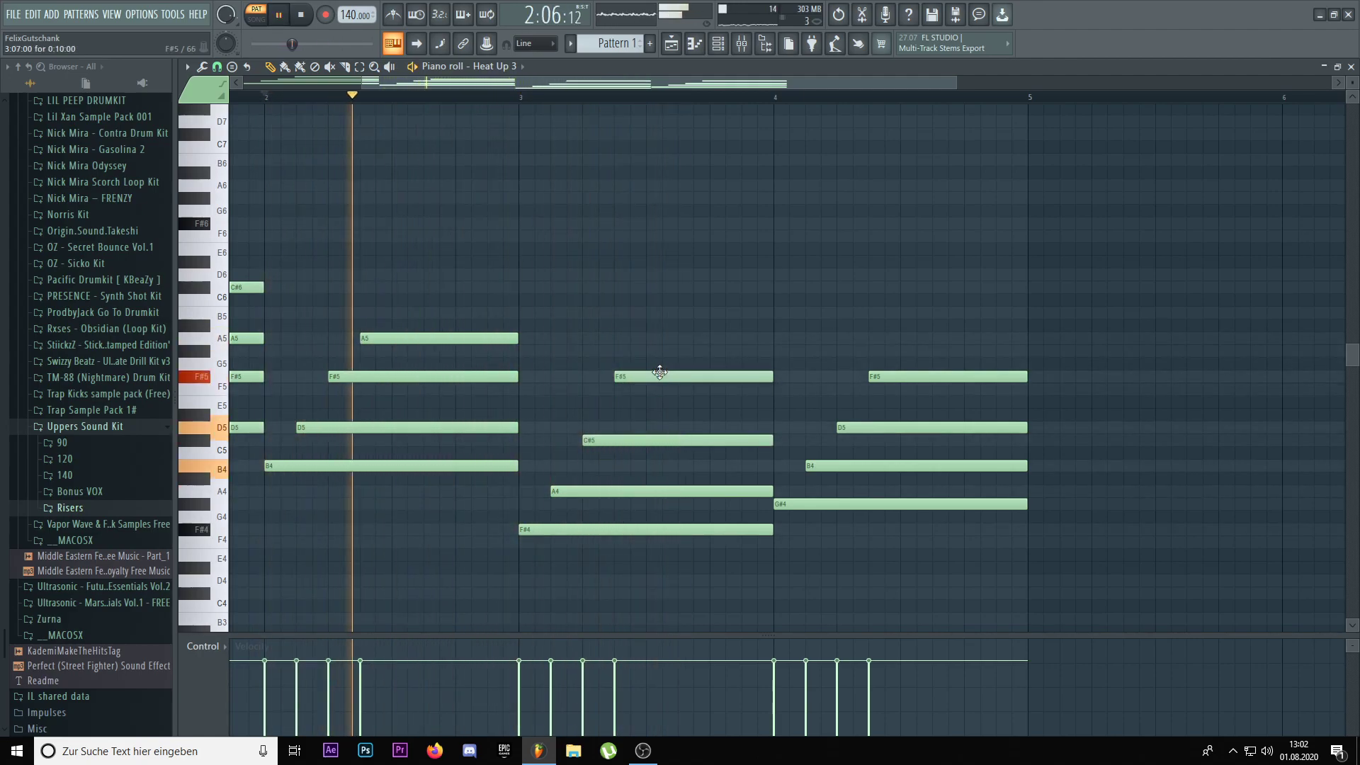
- Replace the bar 4 chord with a copy of the bar 3 chord and play back the four-bar progression
{"action": "scroll", "coordinate": [732, 378], "scroll_direction": "down", "scroll_amount": 3}
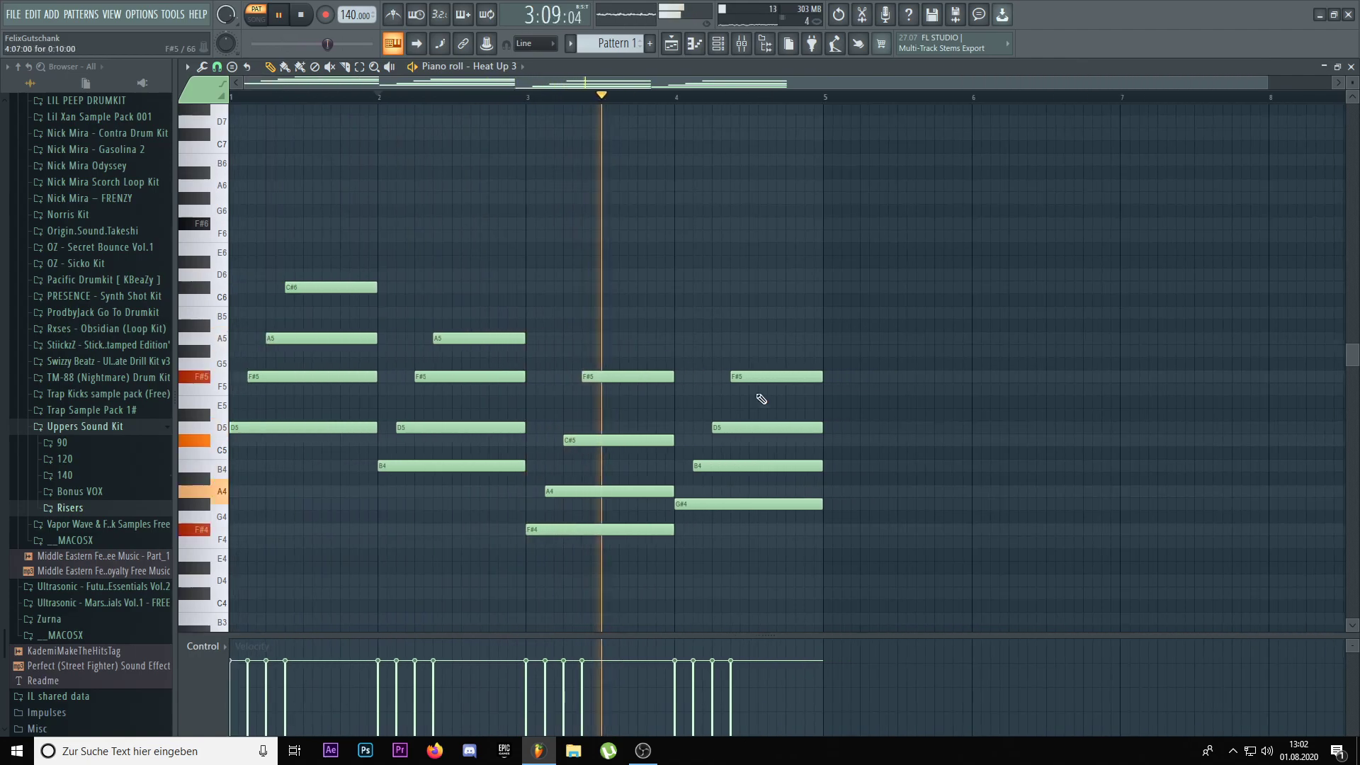
{"action": "scroll", "coordinate": [695, 439], "scroll_direction": "up", "scroll_amount": 2}
{"action": "key", "text": "space"}
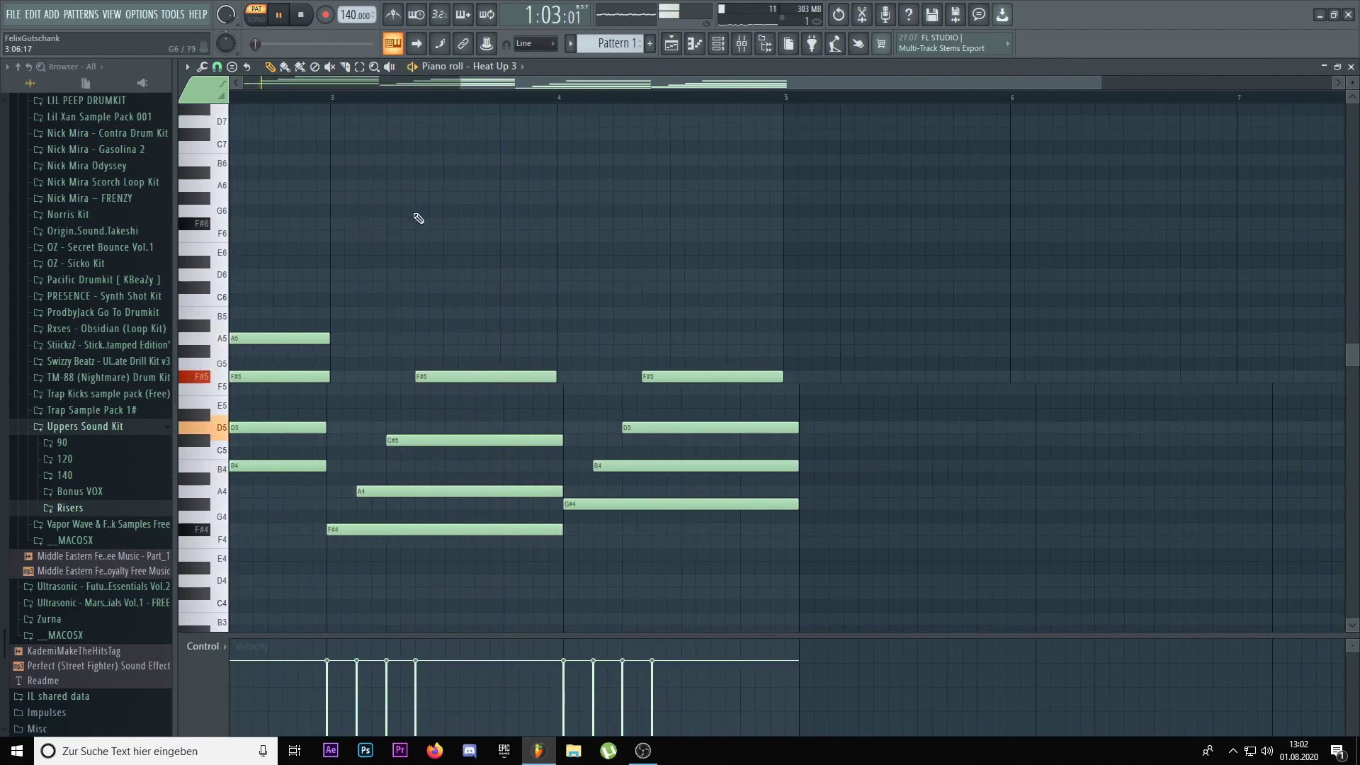
{"action": "scroll", "coordinate": [662, 258], "scroll_direction": "down", "scroll_amount": 3}
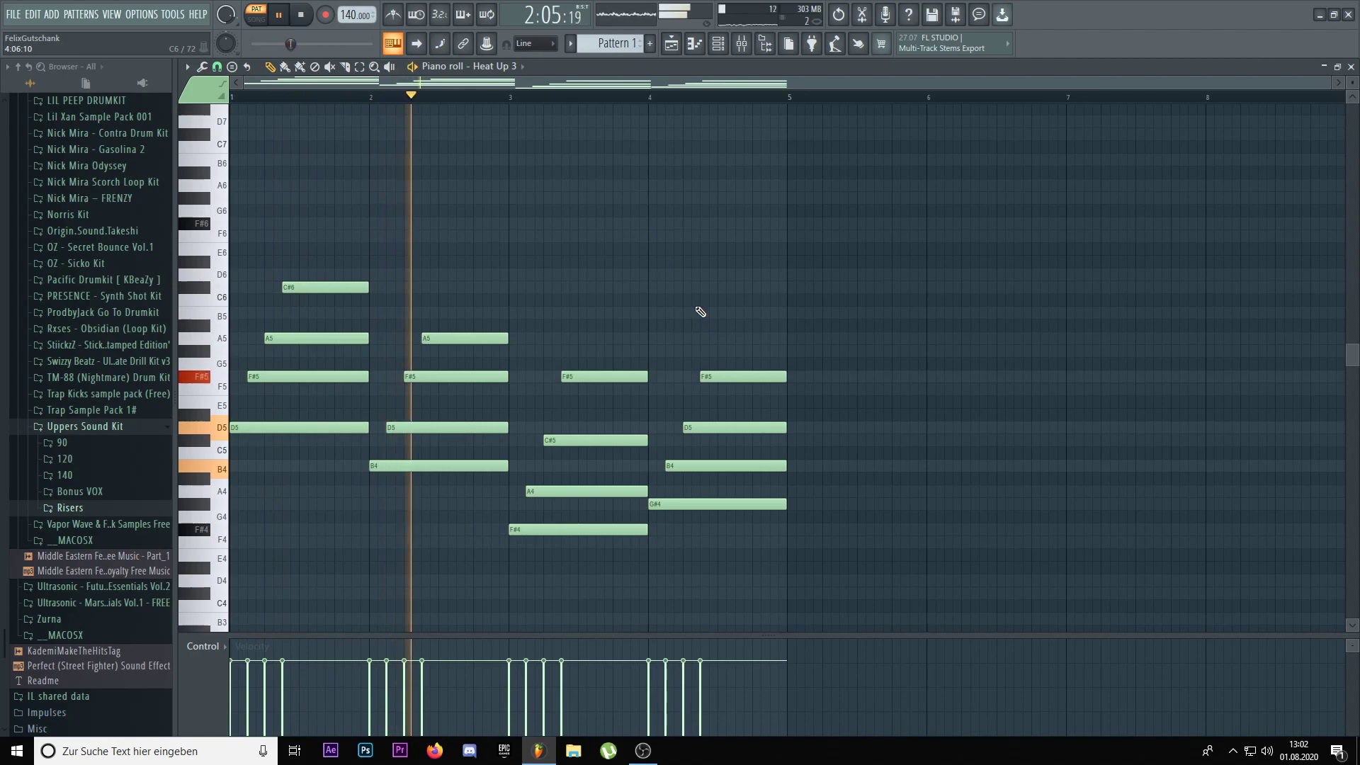
{"action": "scroll", "coordinate": [698, 319], "scroll_direction": "up", "scroll_amount": 3}
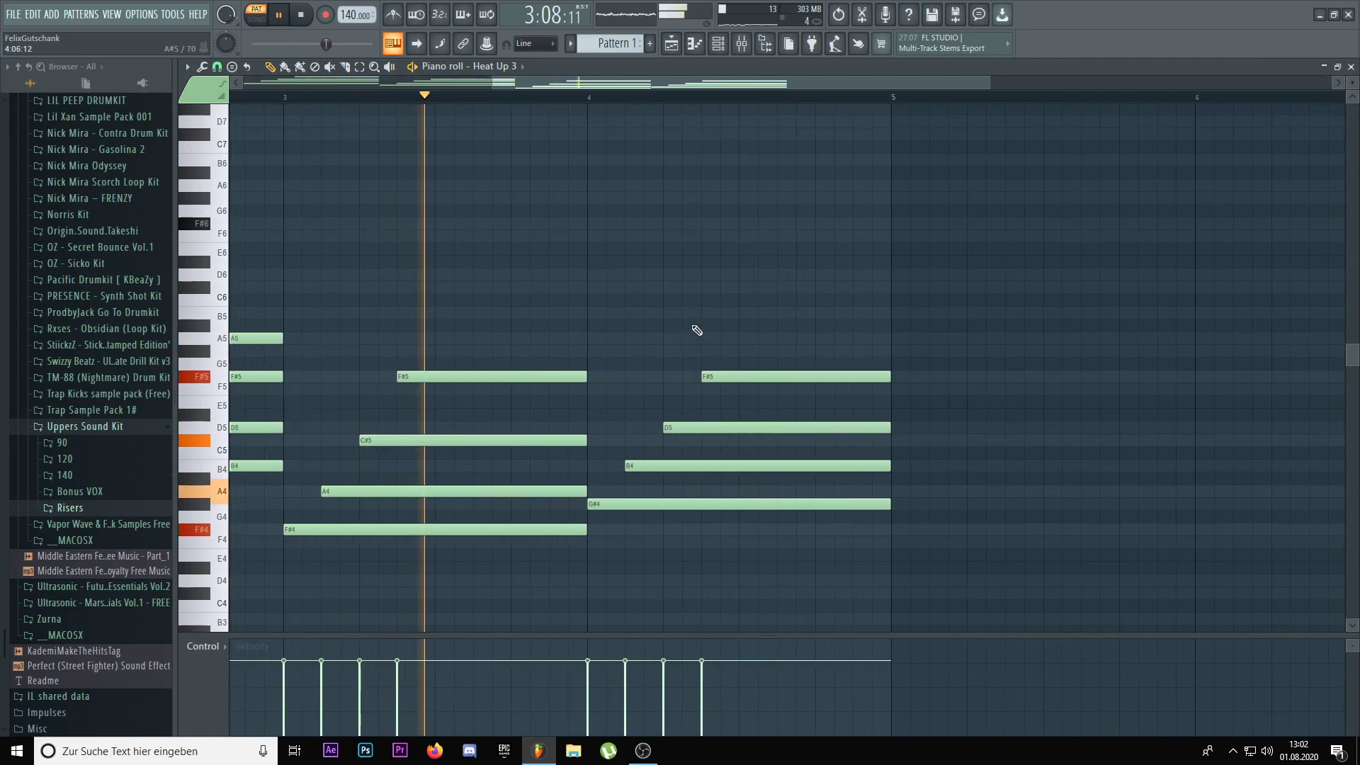
{"action": "right_click", "coordinate": [738, 504]}
{"action": "left_click_drag", "start_coordinate": [555, 601], "coordinate": [537, 334]}
{"action": "key", "text": "ctrl+b"}
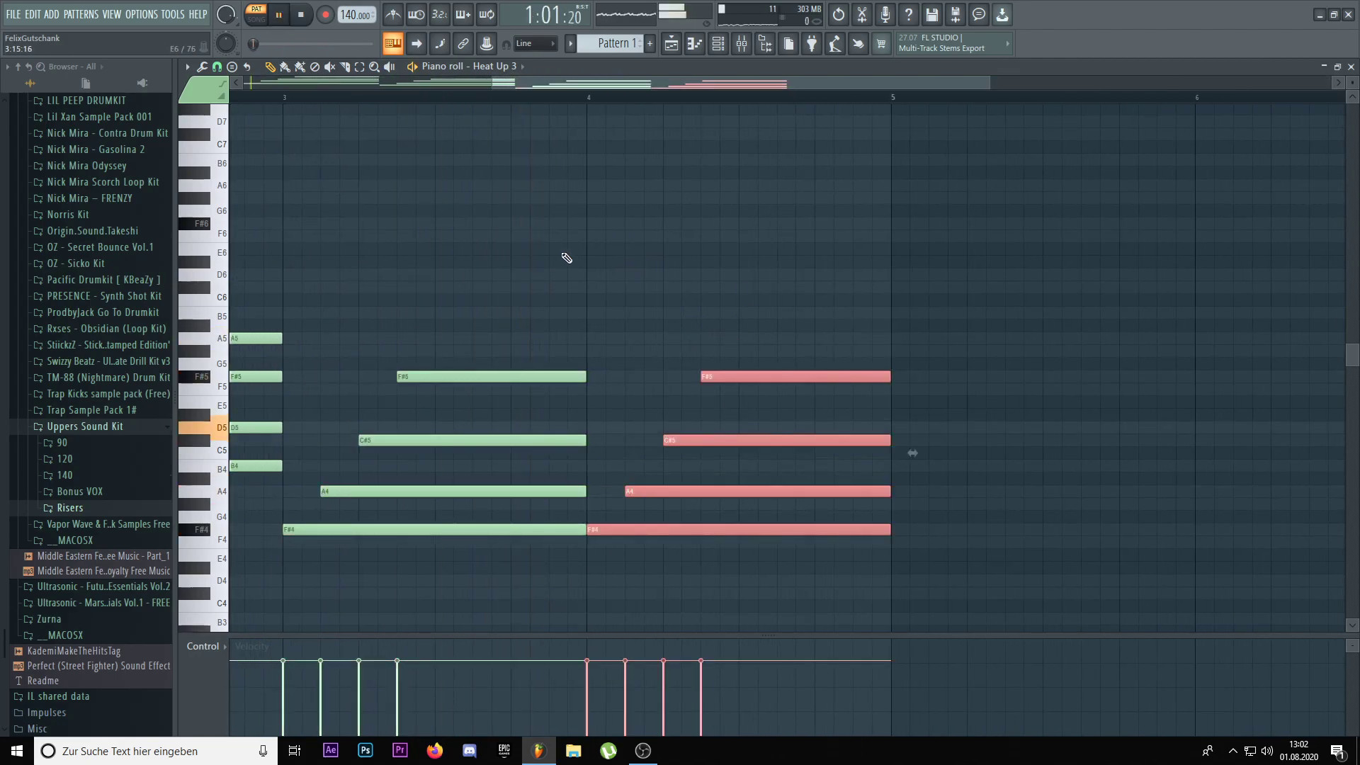
{"action": "key", "text": "space"}
{"action": "scroll", "coordinate": [567, 258], "scroll_direction": "down", "scroll_amount": 3}
{"action": "key", "text": "ctrl+d"}
{"action": "scroll", "coordinate": [380, 455], "scroll_direction": "down", "scroll_amount": 2}
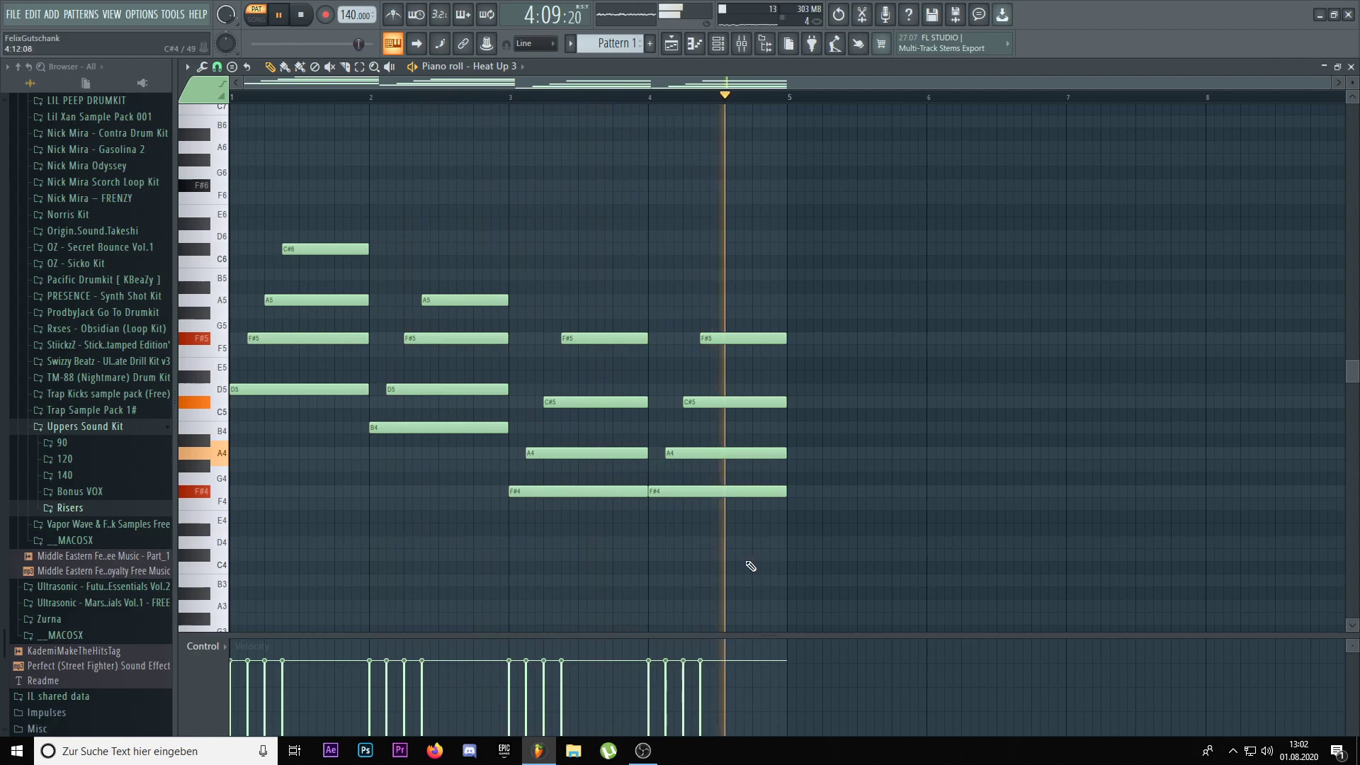
- Set the project tempo to 150 BPM and clone the Heat Up 3 channel
{"action": "left_click_drag", "start_coordinate": [354, 15], "coordinate": [354, 9]}
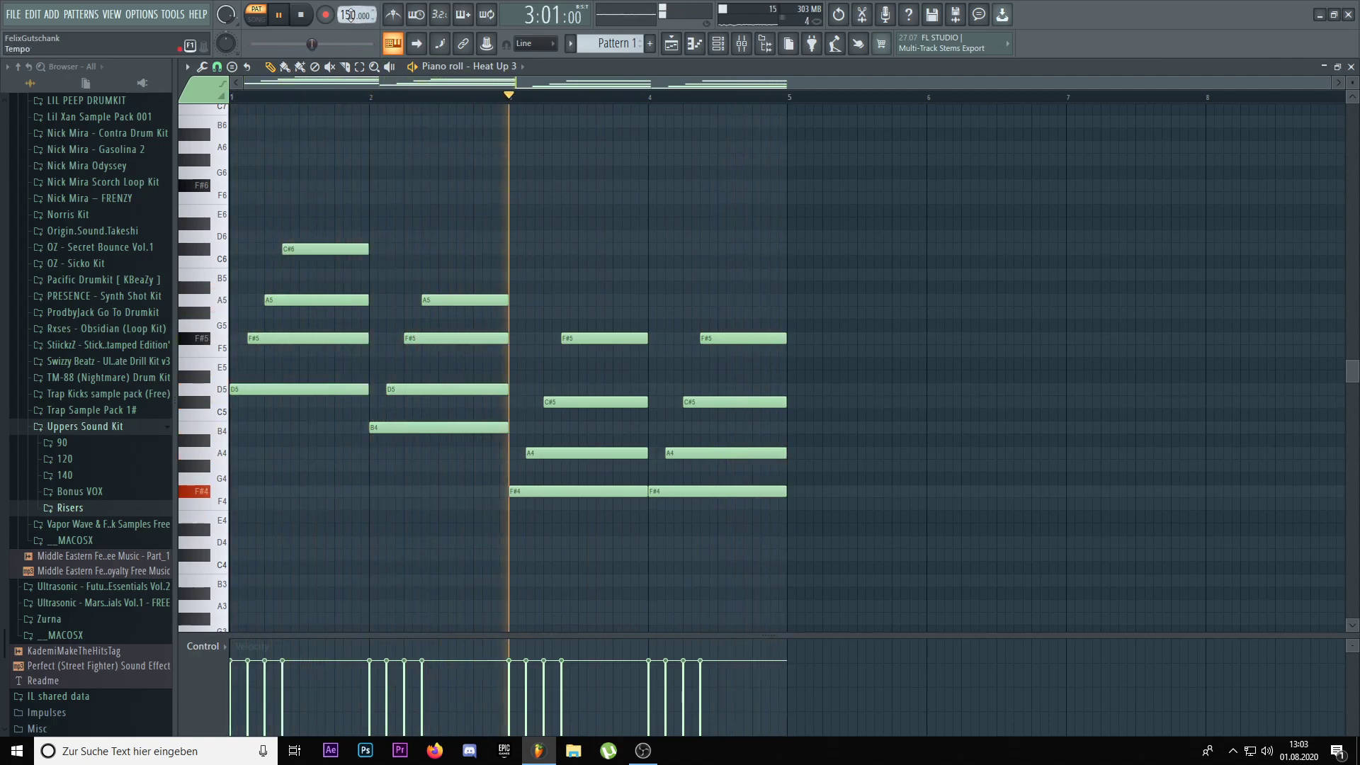
{"action": "key", "text": "F7"}
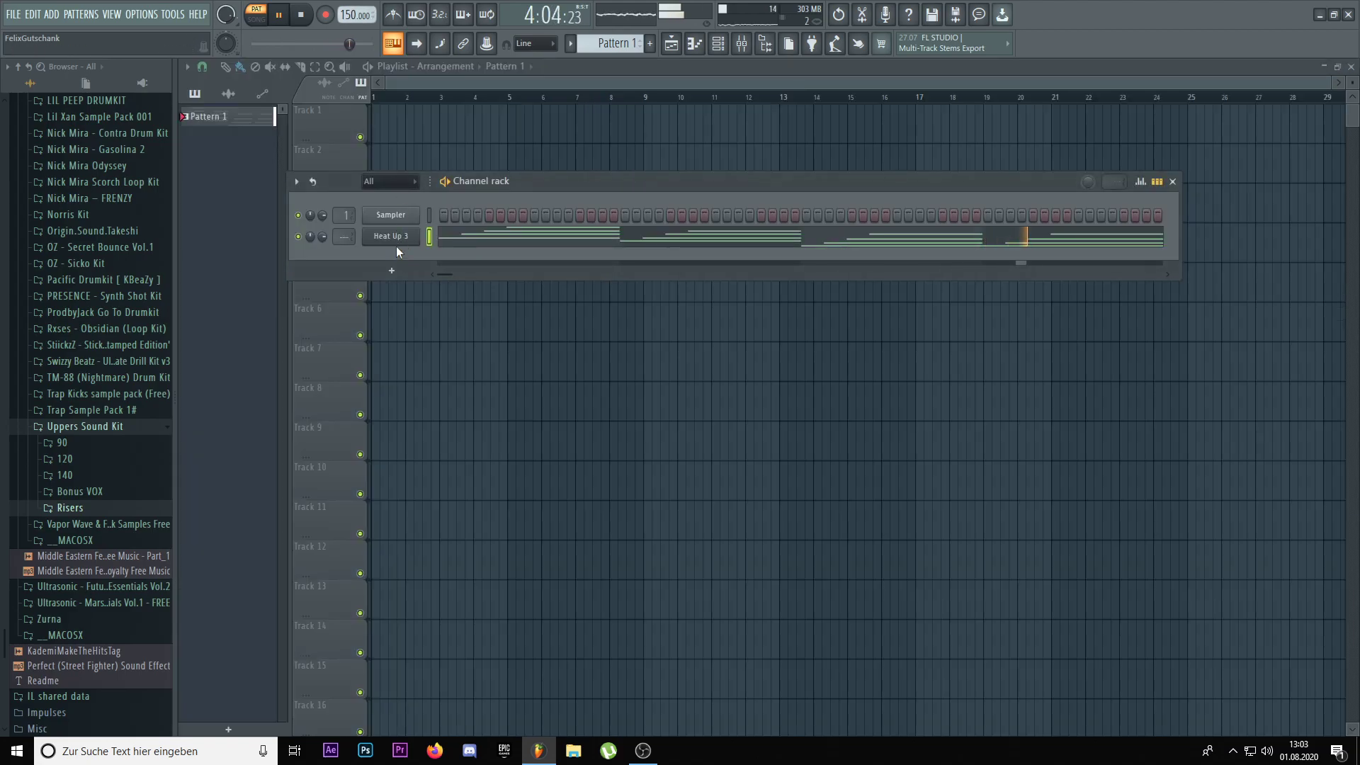
{"action": "right_click", "coordinate": [393, 237]}
{"action": "left_click", "coordinate": [471, 355]}
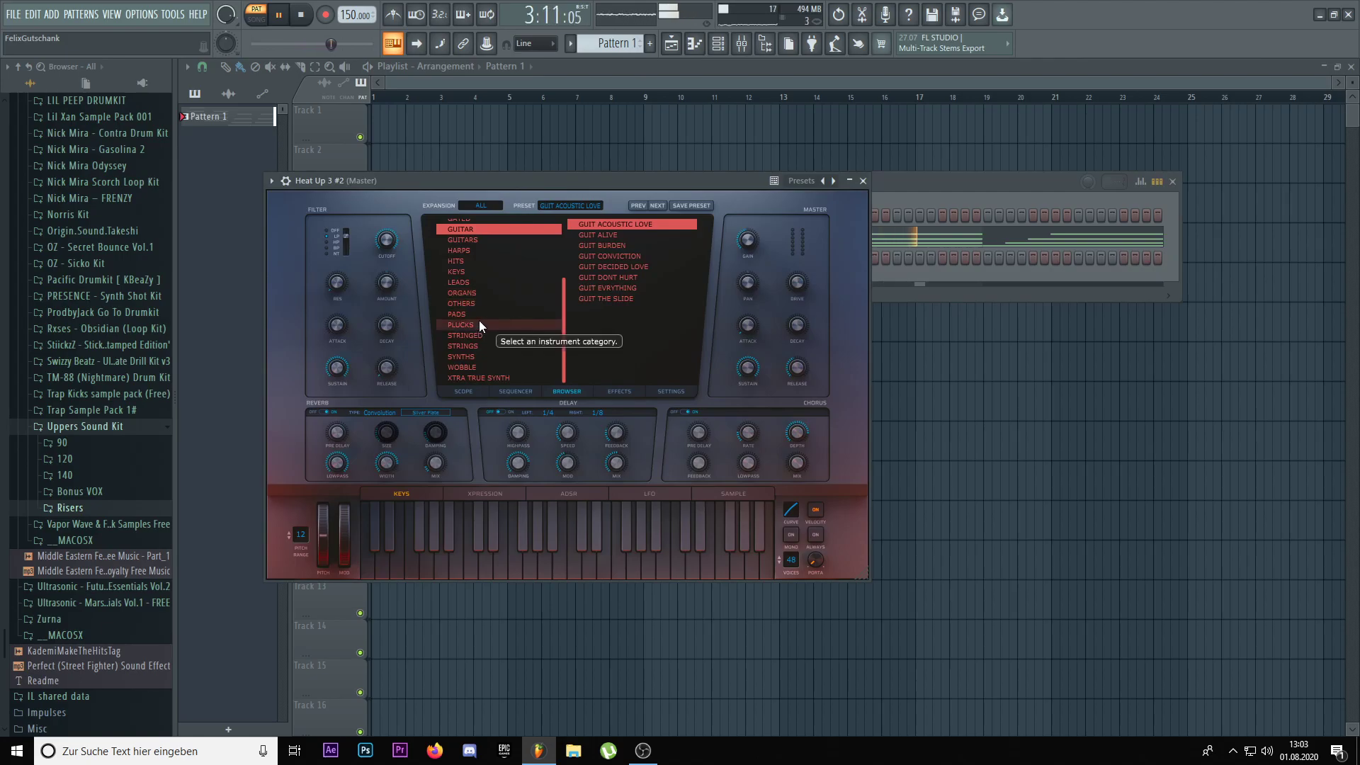
- Load the first preset of another instrument category into Heat Up 3 #2 and close the plugin window
{"action": "scroll", "coordinate": [481, 305], "scroll_direction": "up", "scroll_amount": 3}
{"action": "left_click", "coordinate": [475, 299]}
{"action": "left_click", "coordinate": [605, 224]}
{"action": "left_click_drag", "start_coordinate": [649, 185], "coordinate": [600, 184]}
{"action": "left_click", "coordinate": [813, 180]}
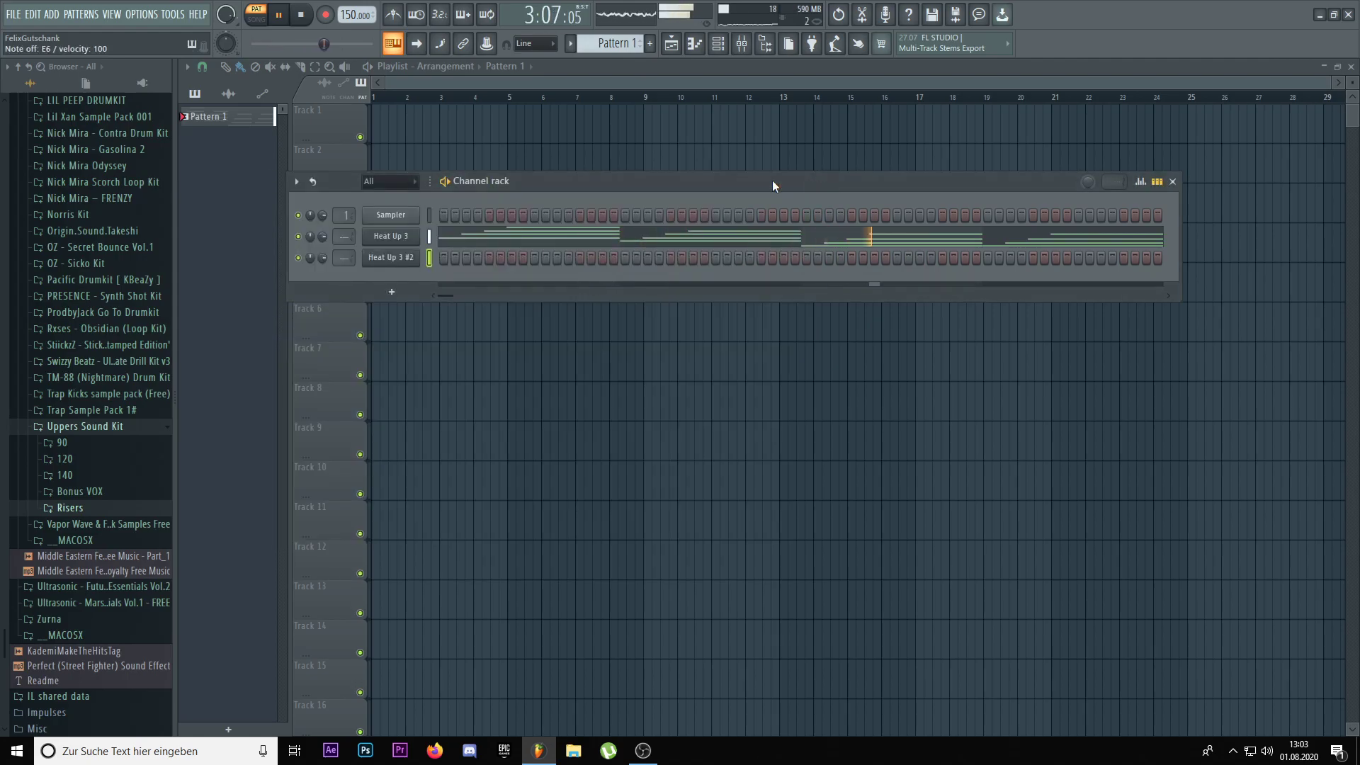
- Open the piano roll of Heat Up 3 #2 and place a half-bar F#6 note at the start of bar 1
{"action": "right_click", "coordinate": [392, 257]}
{"action": "left_click", "coordinate": [473, 254]}
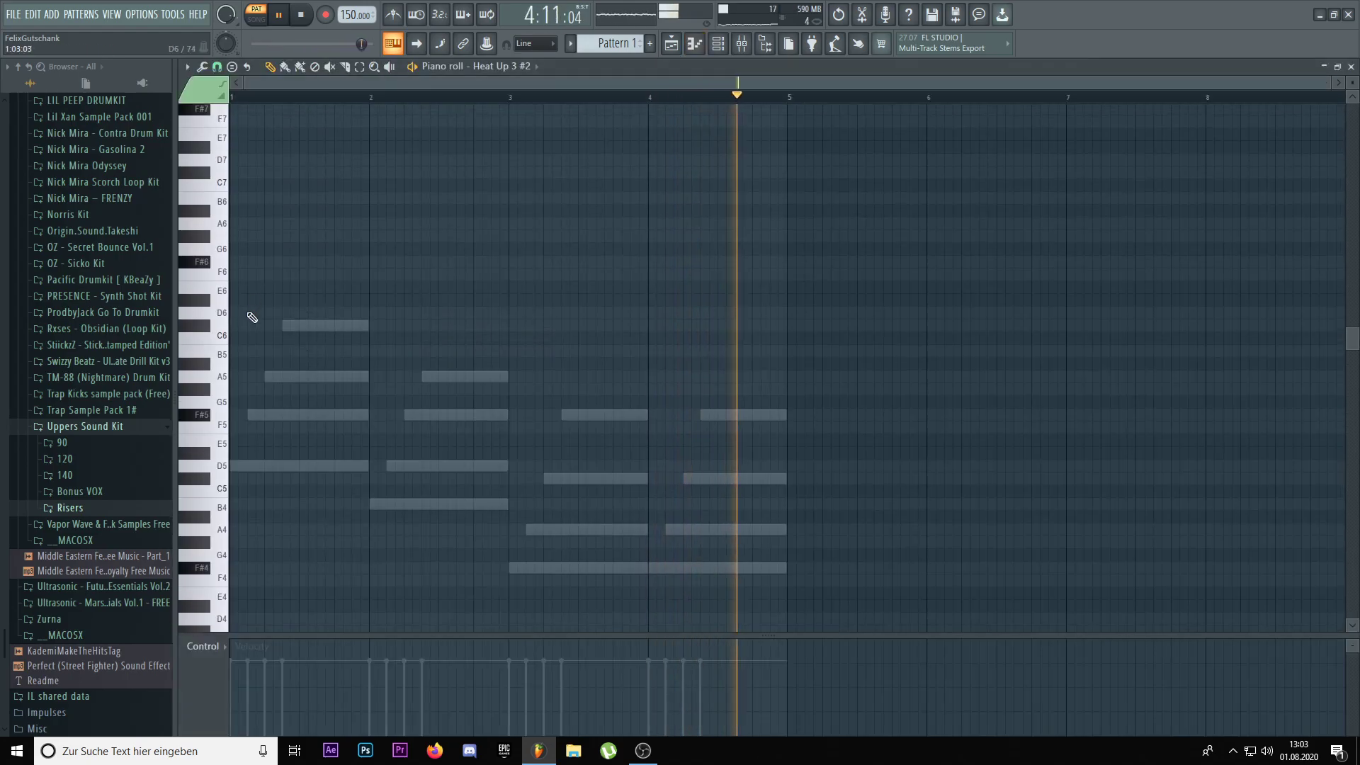
{"action": "left_click_drag", "start_coordinate": [252, 316], "coordinate": [174, 316]}
{"action": "right_click", "coordinate": [311, 313]}
{"action": "key", "text": "space"}
{"action": "key", "text": "space"}
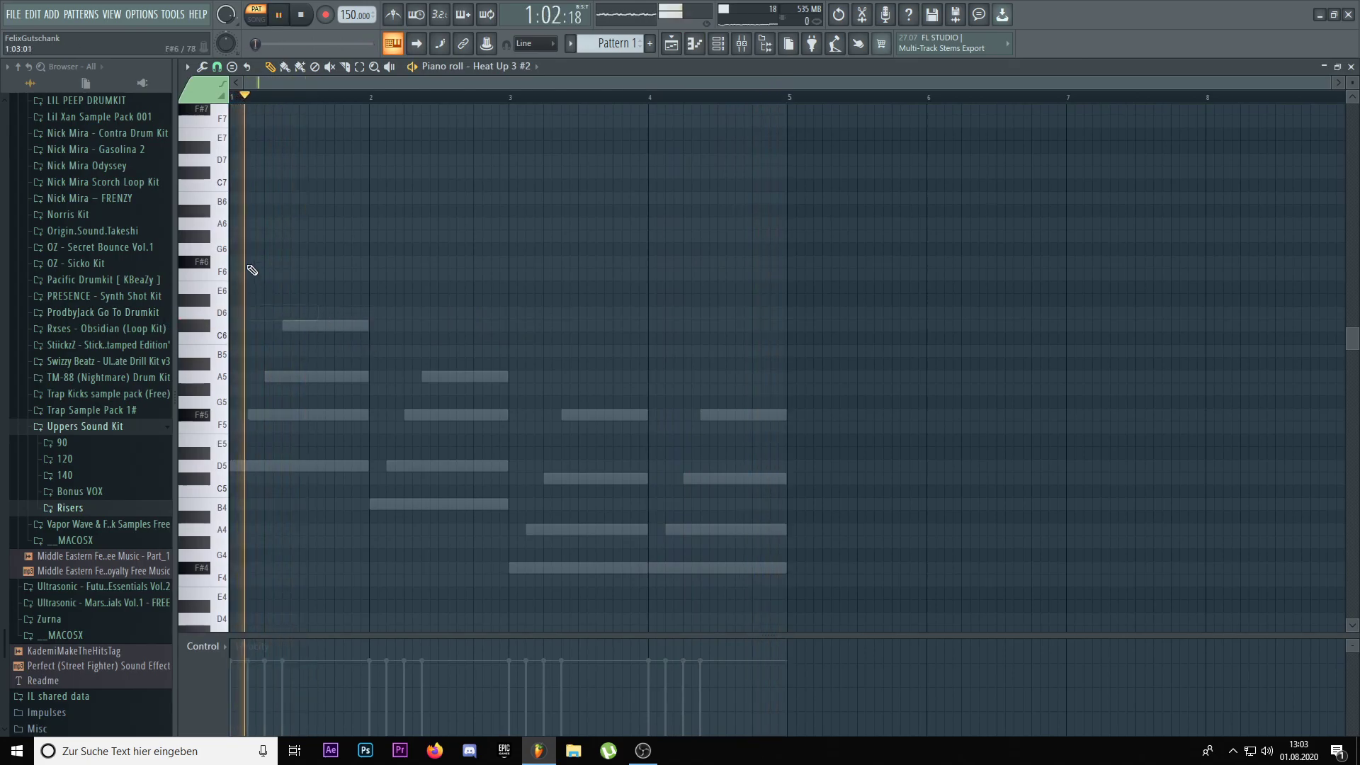
{"action": "left_click", "coordinate": [245, 261]}
{"action": "key", "text": "space"}
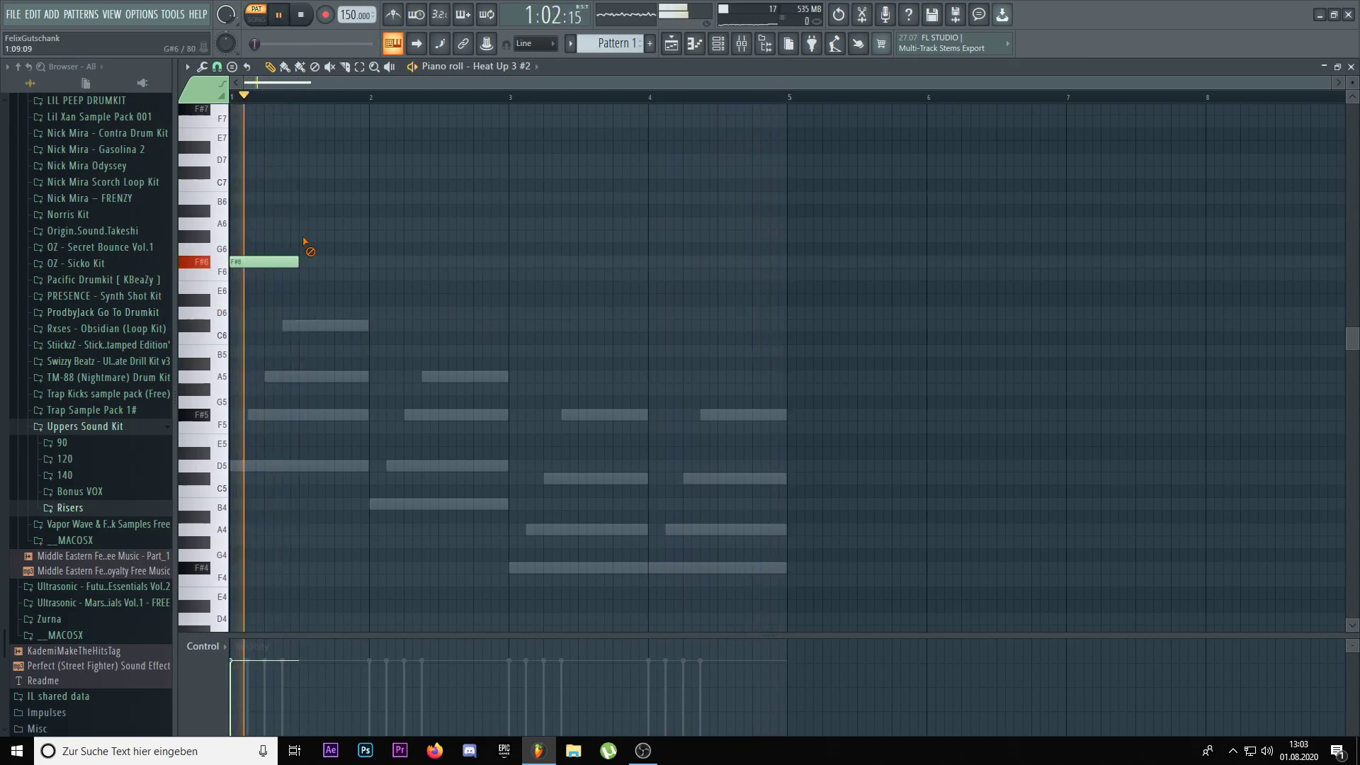
- Add a descending run of short notes B6, A6, G#6, F#6 and D6 starting at beat 2 of bar 2
{"action": "scroll", "coordinate": [347, 263], "scroll_direction": "up", "scroll_amount": 3}
{"action": "left_click", "coordinate": [408, 313]}
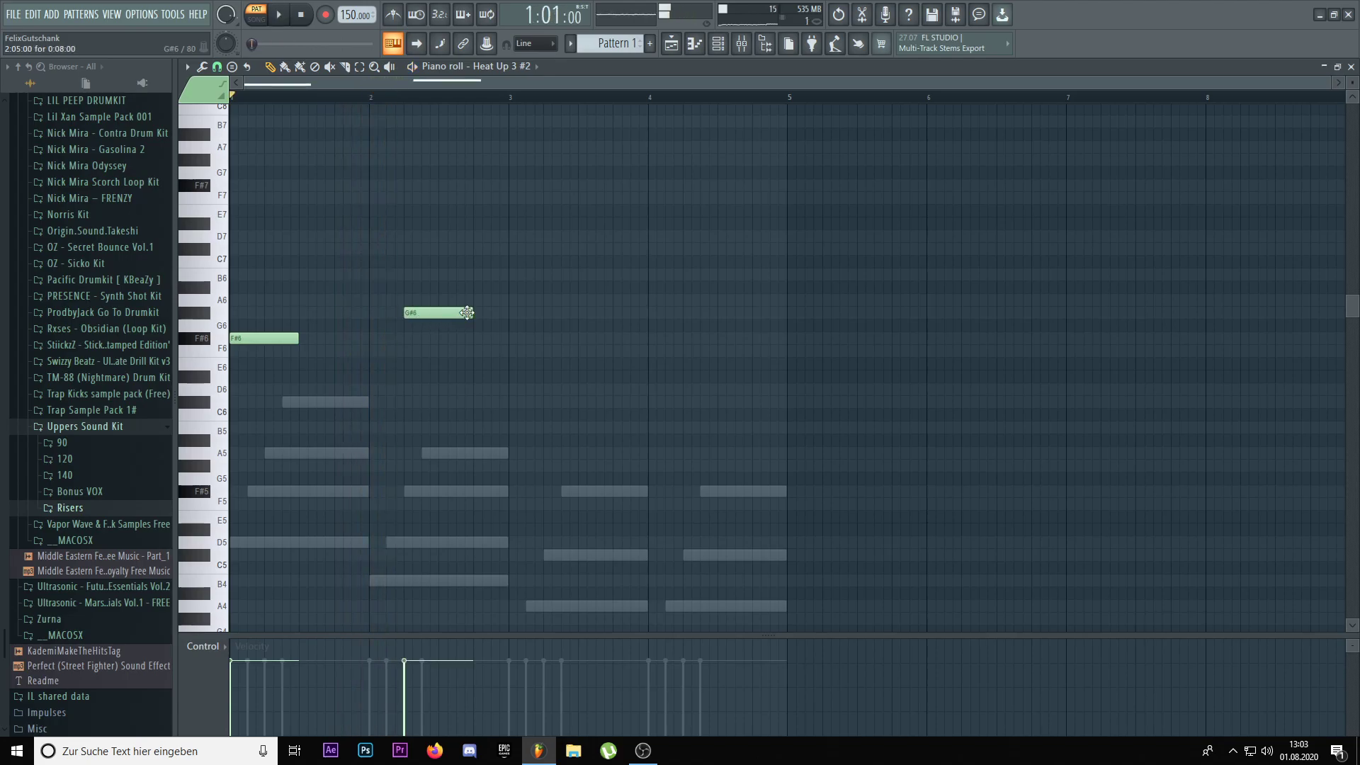
{"action": "scroll", "coordinate": [413, 318], "scroll_direction": "up", "scroll_amount": 2, "text": "ctrl"}
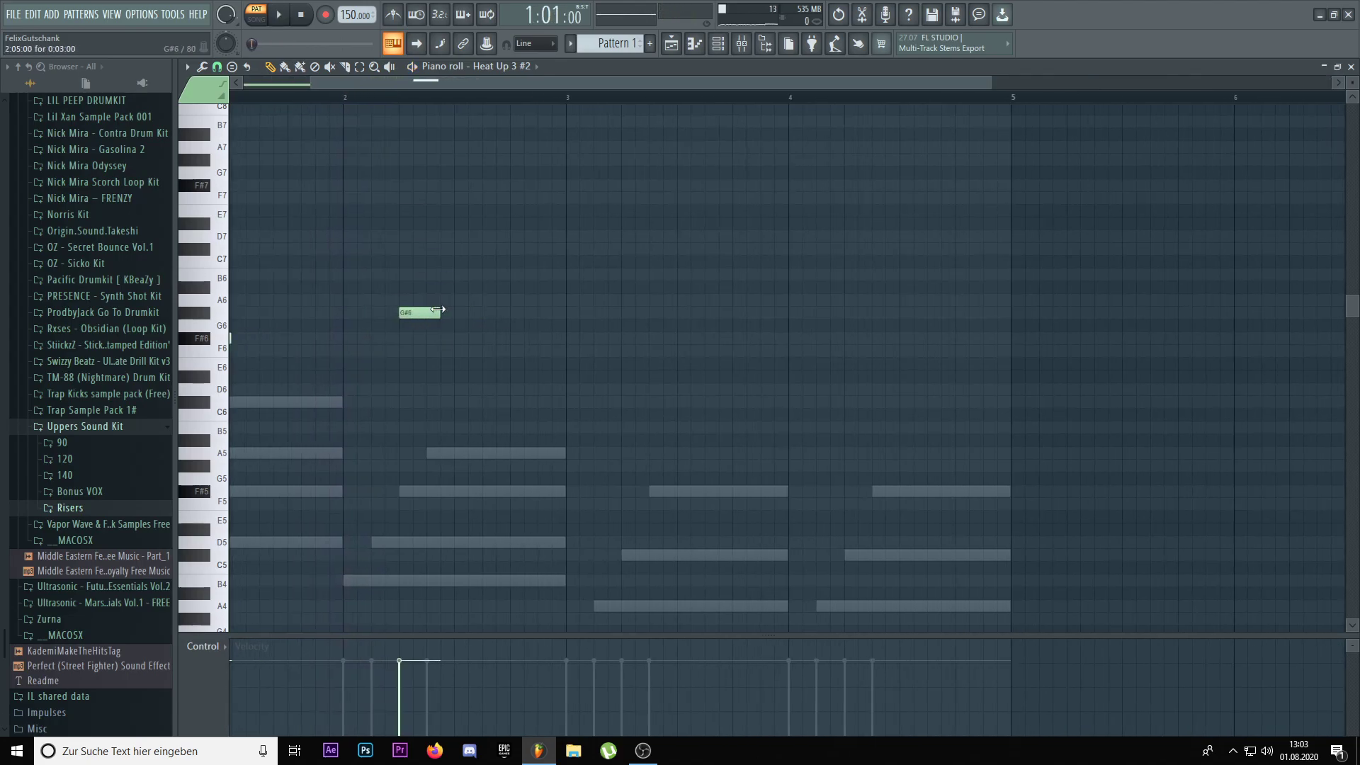
{"action": "scroll", "coordinate": [495, 309], "scroll_direction": "down", "scroll_amount": 1, "text": "ctrl"}
{"action": "left_click", "coordinate": [449, 352]}
{"action": "key", "text": "space"}
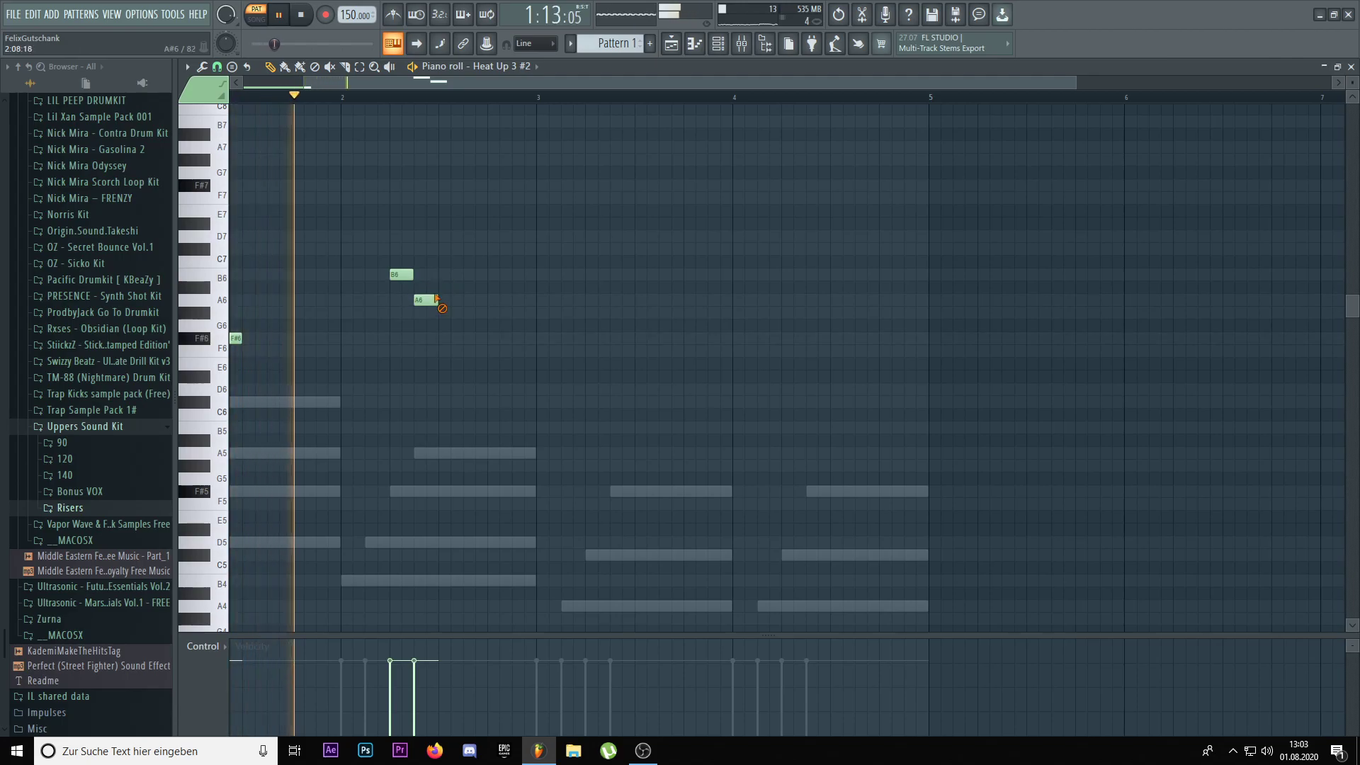
{"action": "left_click", "coordinate": [447, 313]}
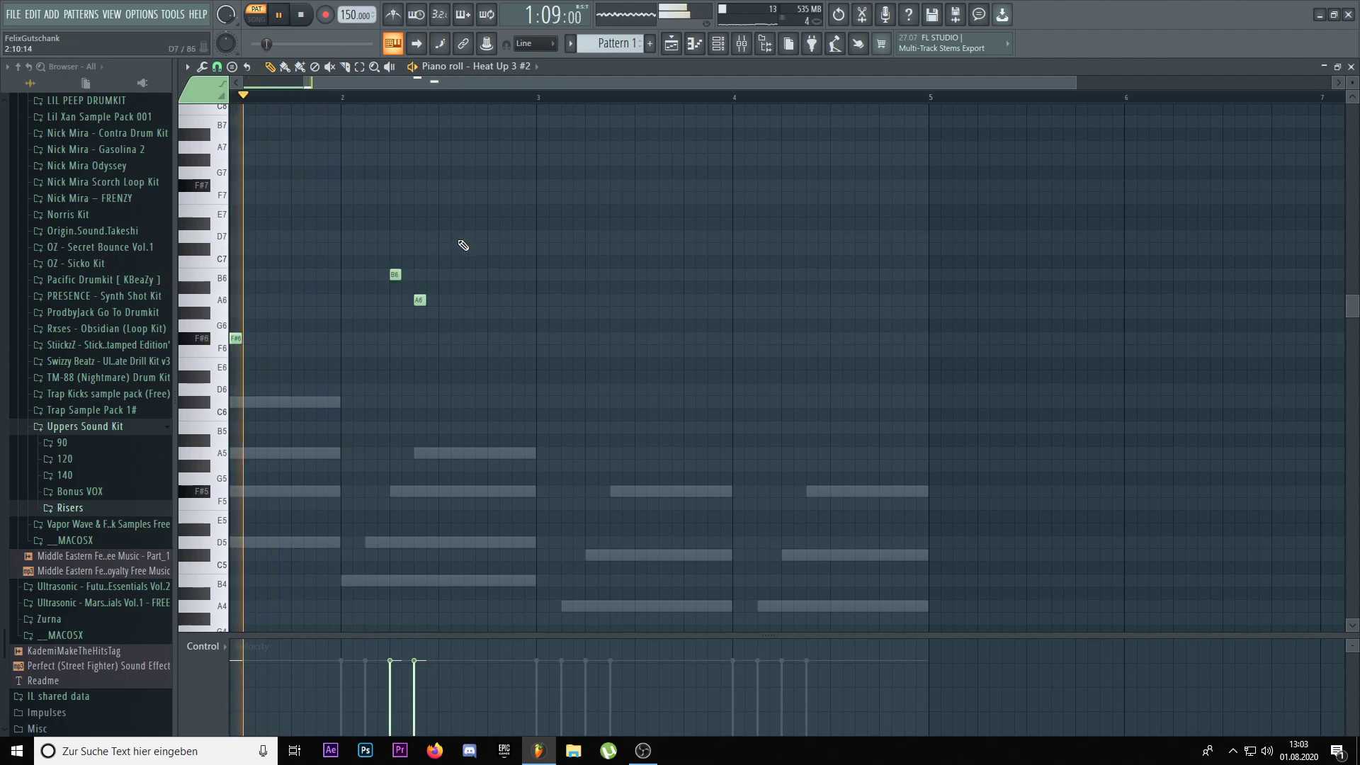
{"action": "left_click", "coordinate": [444, 312]}
{"action": "left_click", "coordinate": [469, 338]}
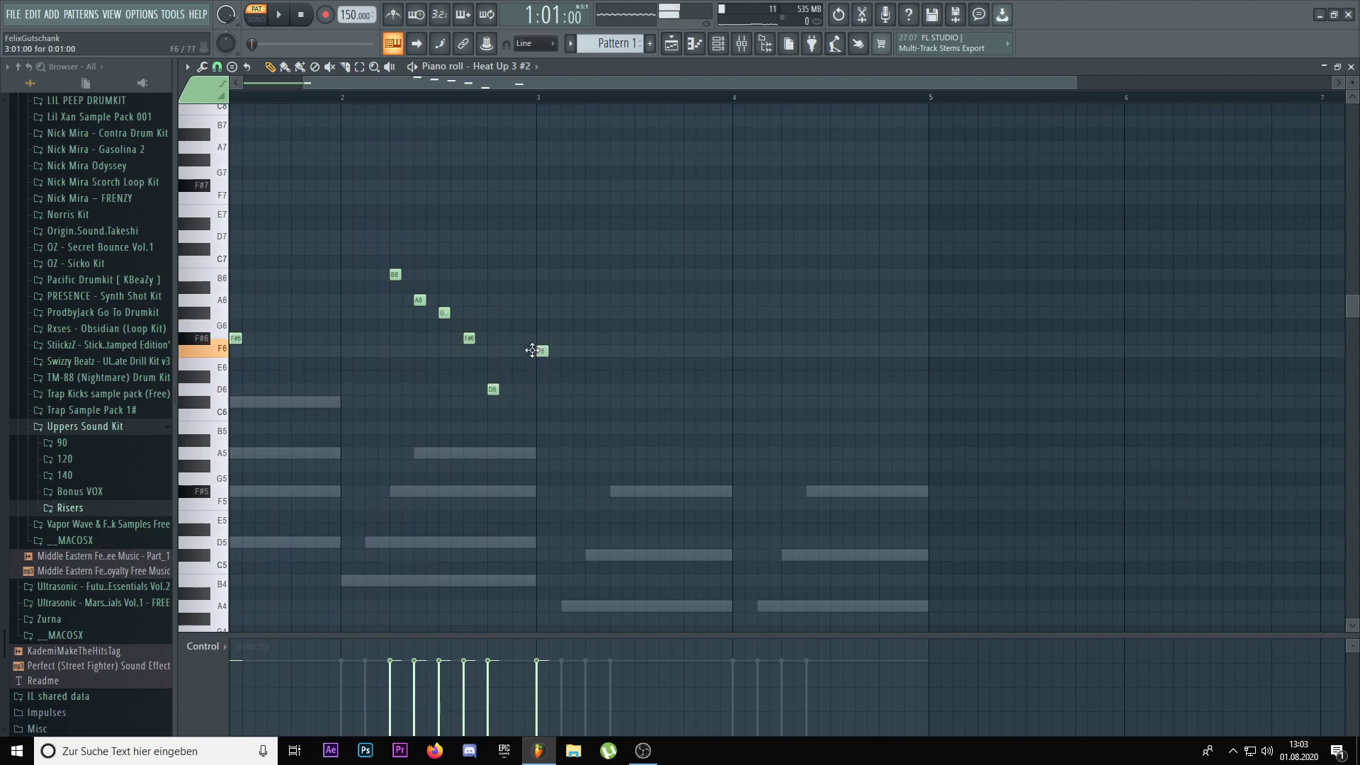
- End the bar 2 run with a short F#6 and place a half-bar A6 at the start of bar 3
{"action": "left_click_drag", "start_coordinate": [545, 352], "coordinate": [585, 352]}
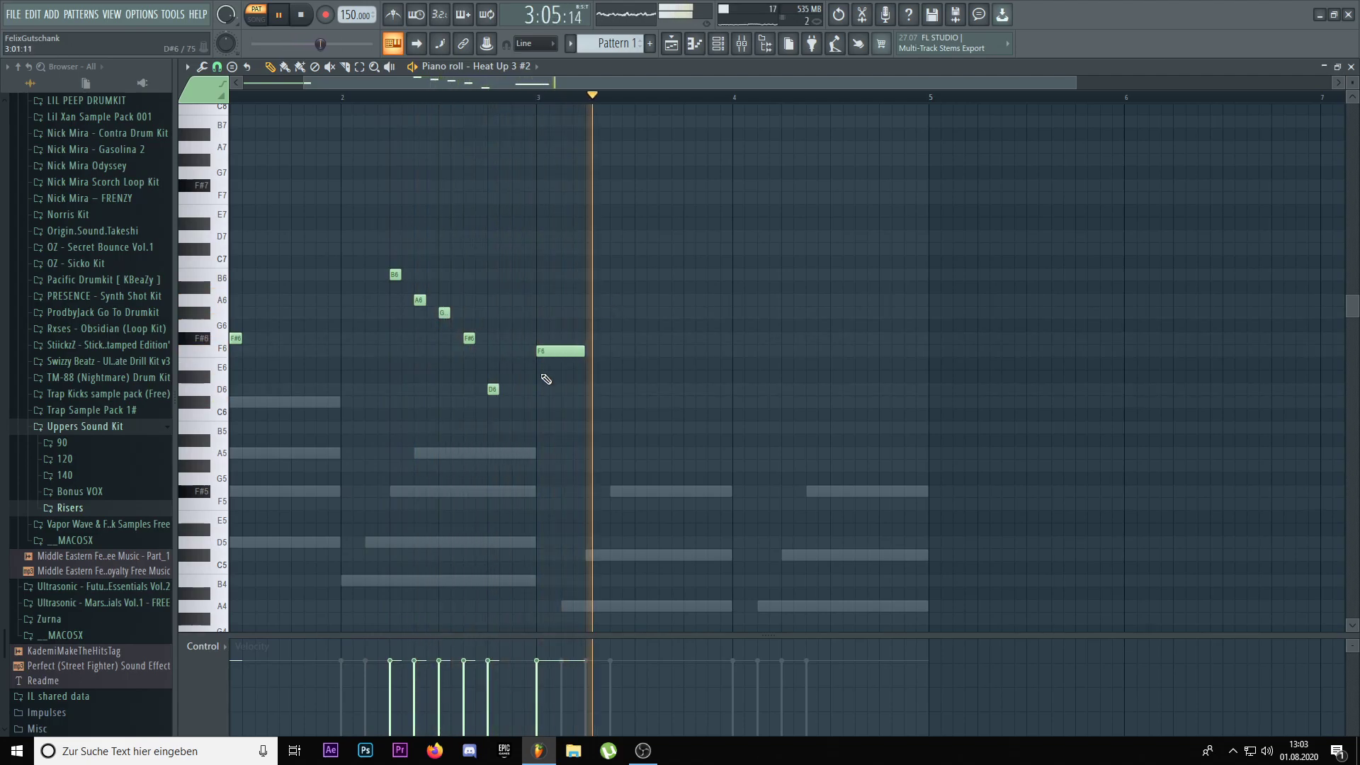
{"action": "left_click", "coordinate": [521, 338]}
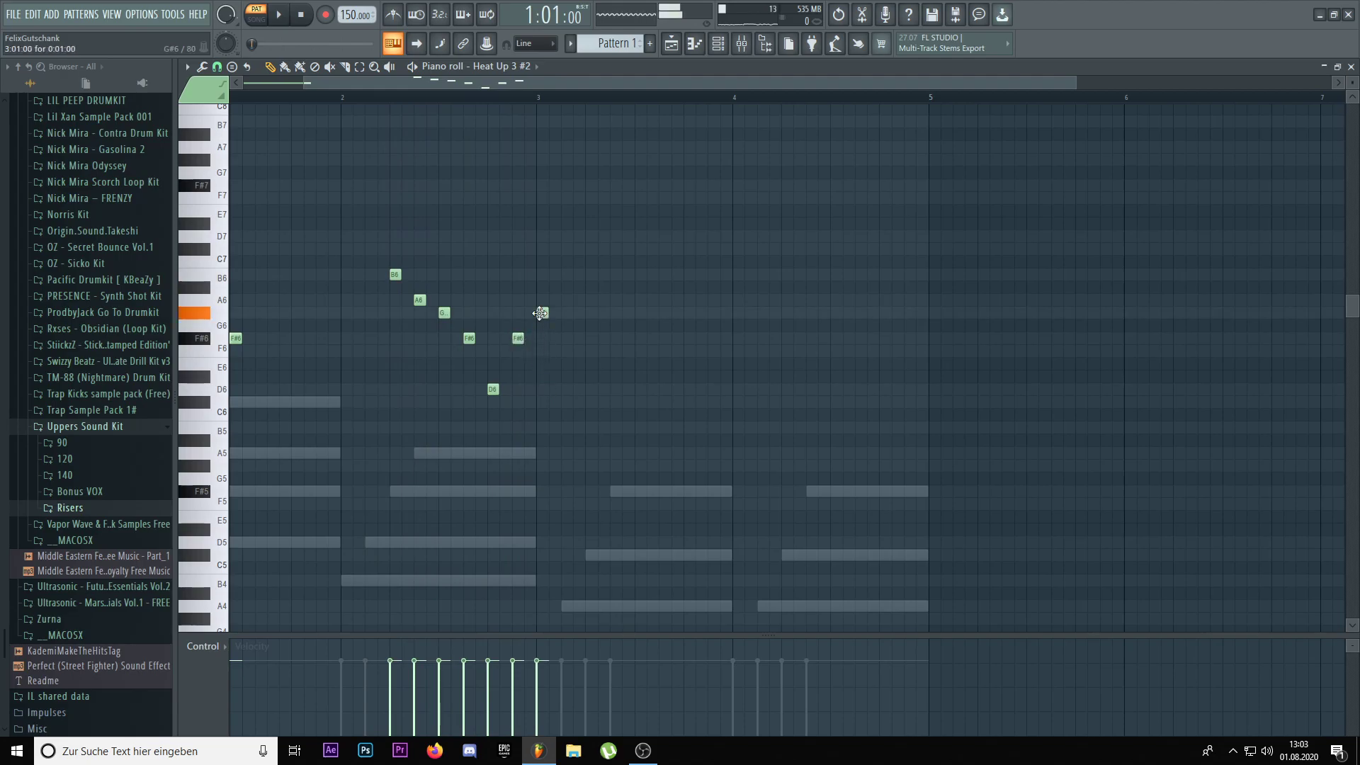
{"action": "left_click_drag", "start_coordinate": [574, 300], "coordinate": [622, 297]}
{"action": "scroll", "coordinate": [623, 303], "scroll_direction": "down", "scroll_amount": 2}
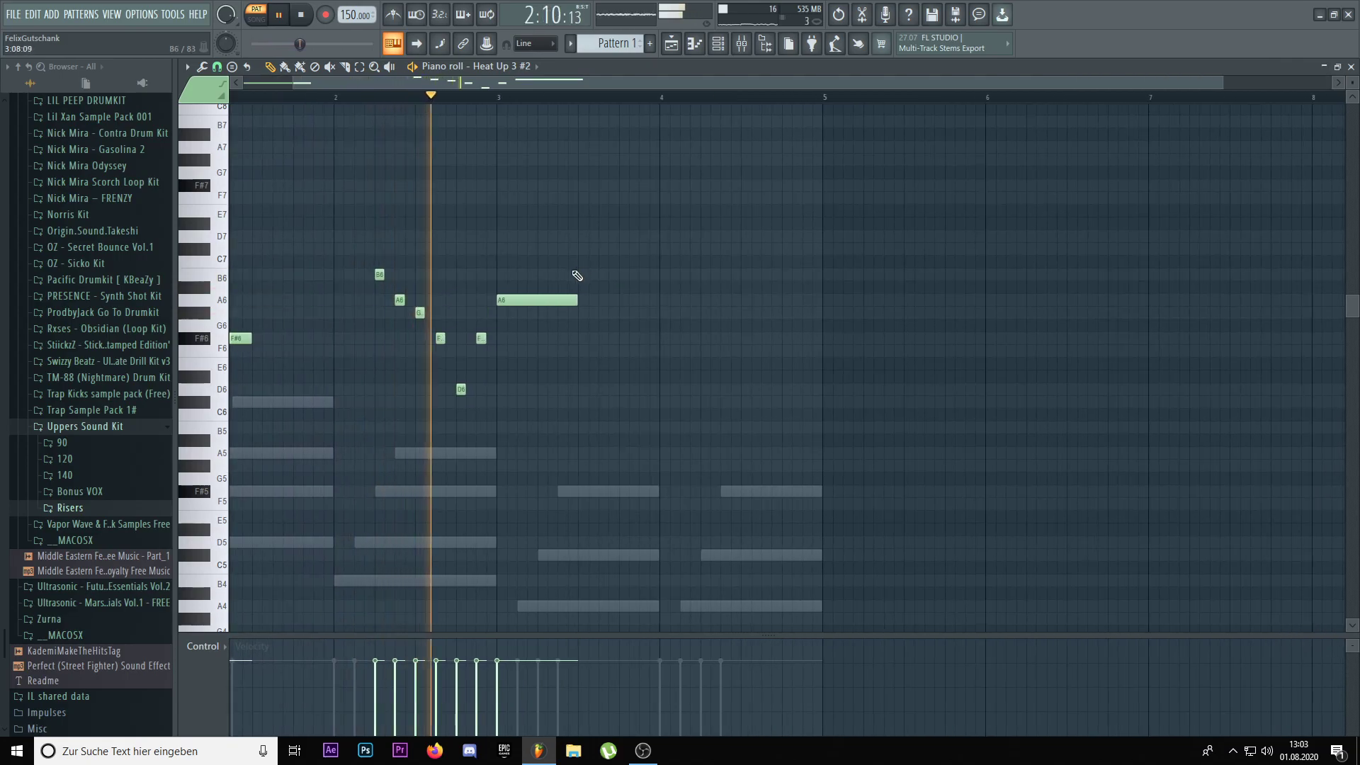
{"action": "scroll", "coordinate": [580, 280], "scroll_direction": "up", "scroll_amount": 2}
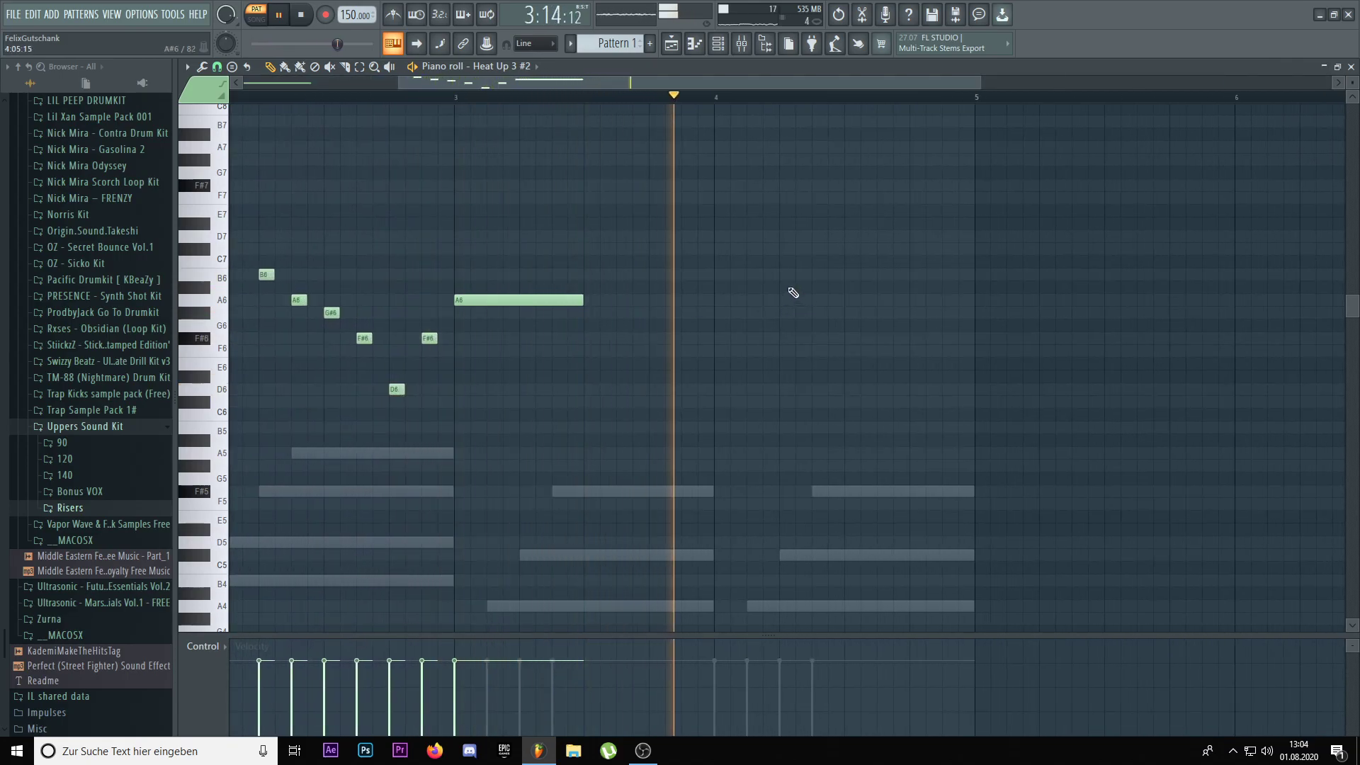
- Add three-step notes to bar 4: B6 at step 5 and G#6 at step 11
{"action": "left_click", "coordinate": [788, 275]}
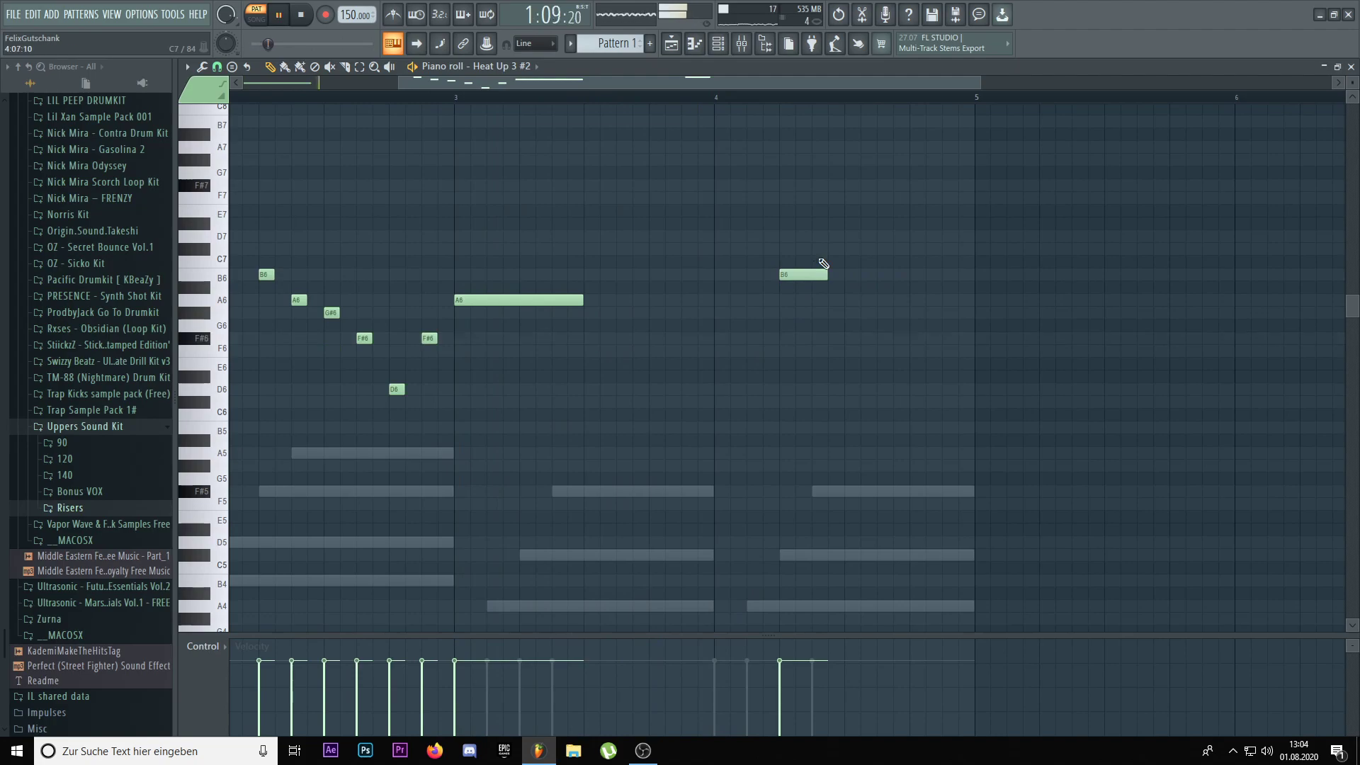
{"action": "scroll", "coordinate": [719, 240], "scroll_direction": "down", "scroll_amount": 2}
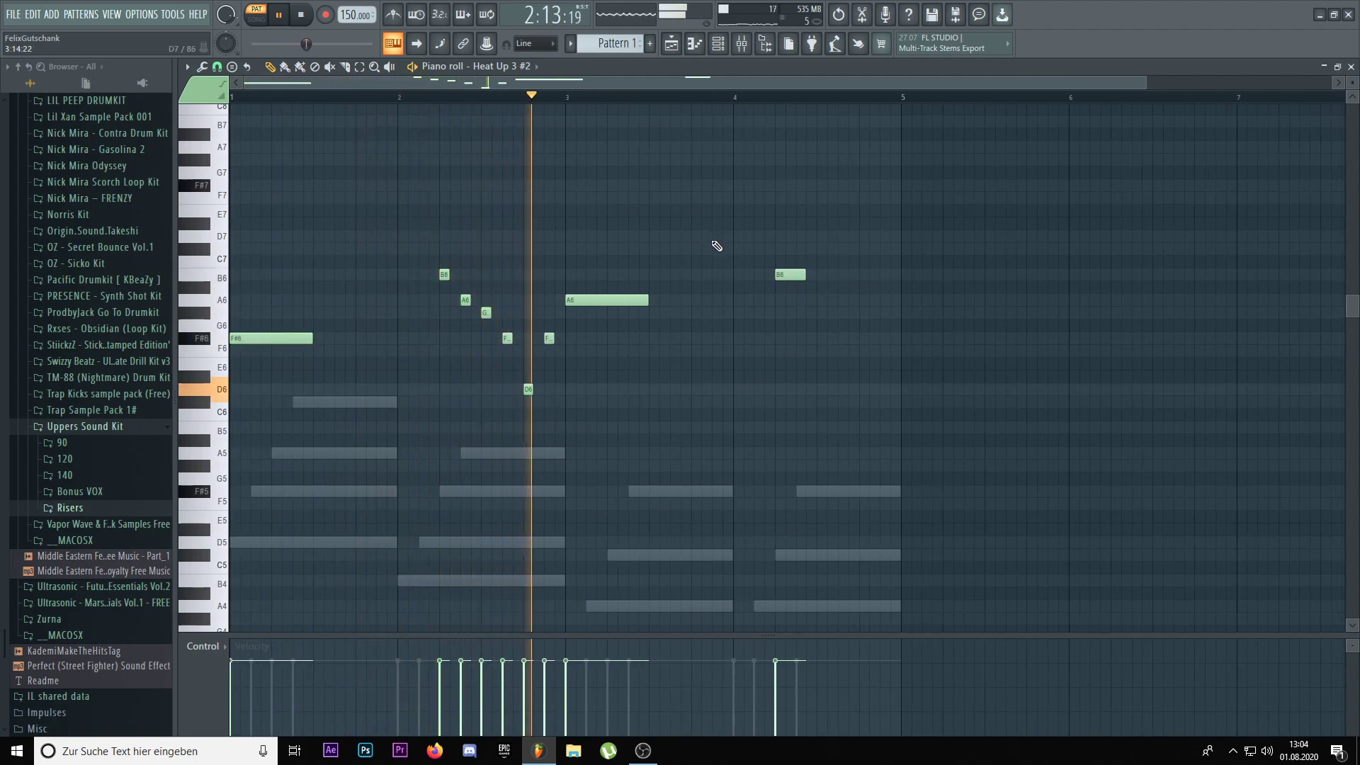
{"action": "scroll", "coordinate": [729, 294], "scroll_direction": "up", "scroll_amount": 2}
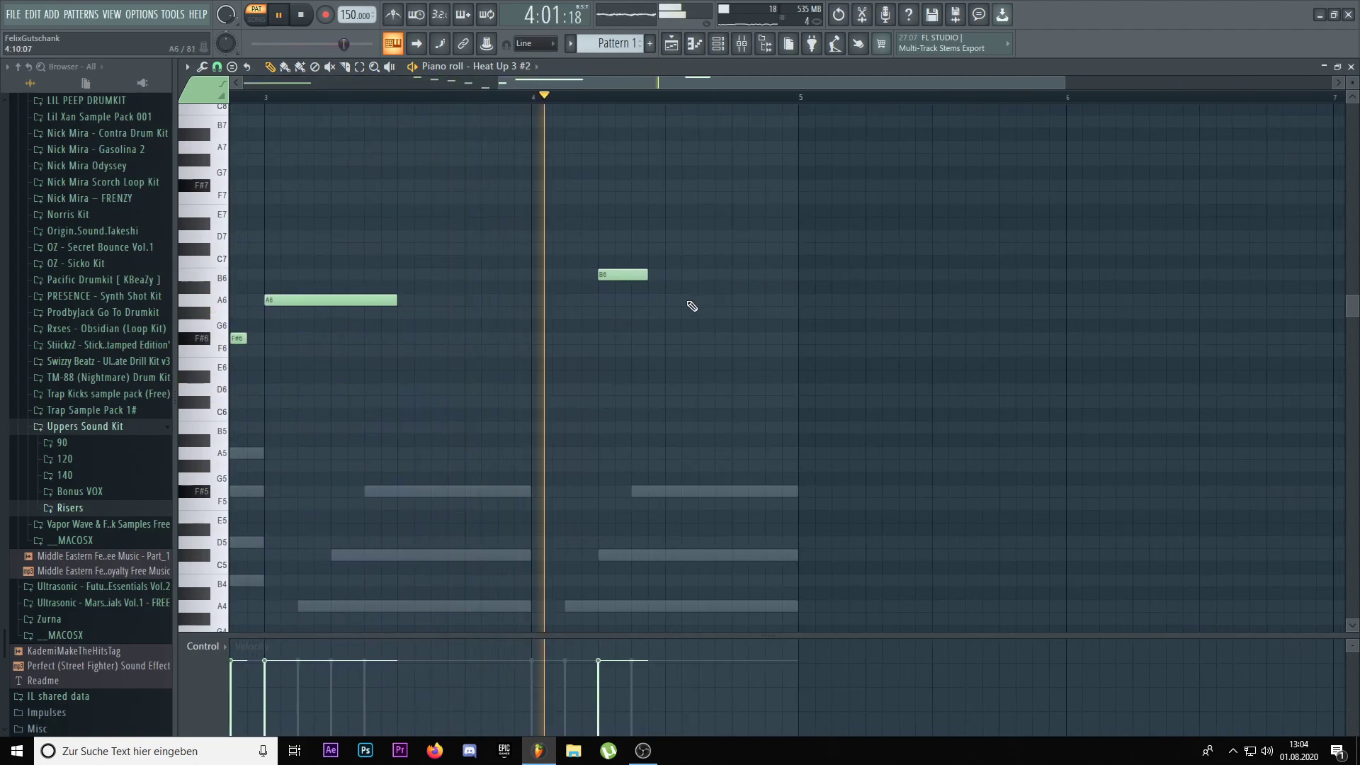
{"action": "left_click", "coordinate": [705, 313]}
{"action": "scroll", "coordinate": [748, 317], "scroll_direction": "down", "scroll_amount": 2}
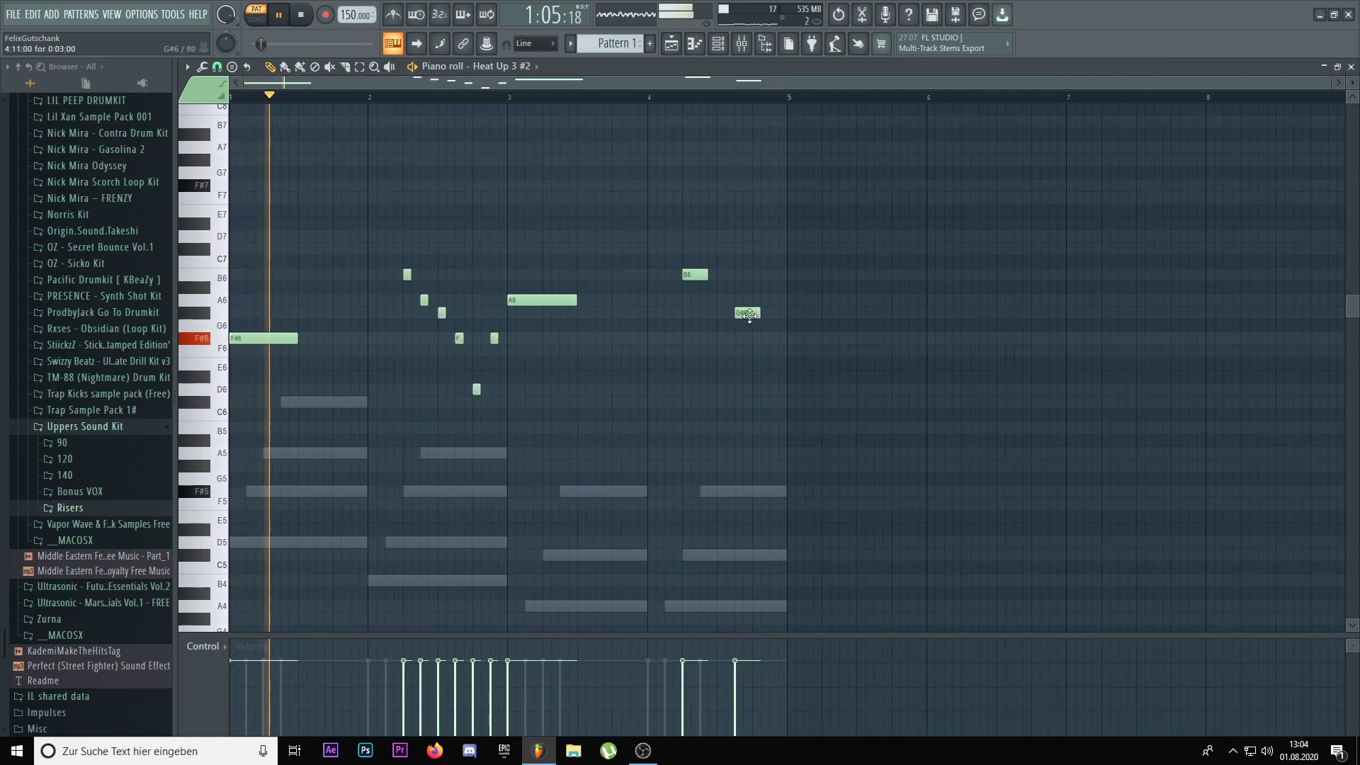
- Lengthen the B6 and G#6 notes in bar 4 to one beat each and close the piano roll
{"action": "left_click_drag", "start_coordinate": [766, 335], "coordinate": [715, 274]}
{"action": "left_click", "coordinate": [707, 277], "text": "ctrl+shift"}
{"action": "double_click", "coordinate": [708, 278]}
{"action": "key", "text": "Escape"}
{"action": "left_click", "coordinate": [751, 304], "text": "ctrl"}
{"action": "scroll", "coordinate": [765, 299], "scroll_direction": "up", "scroll_amount": 2}
{"action": "scroll", "coordinate": [781, 297], "scroll_direction": "down", "scroll_amount": 2}
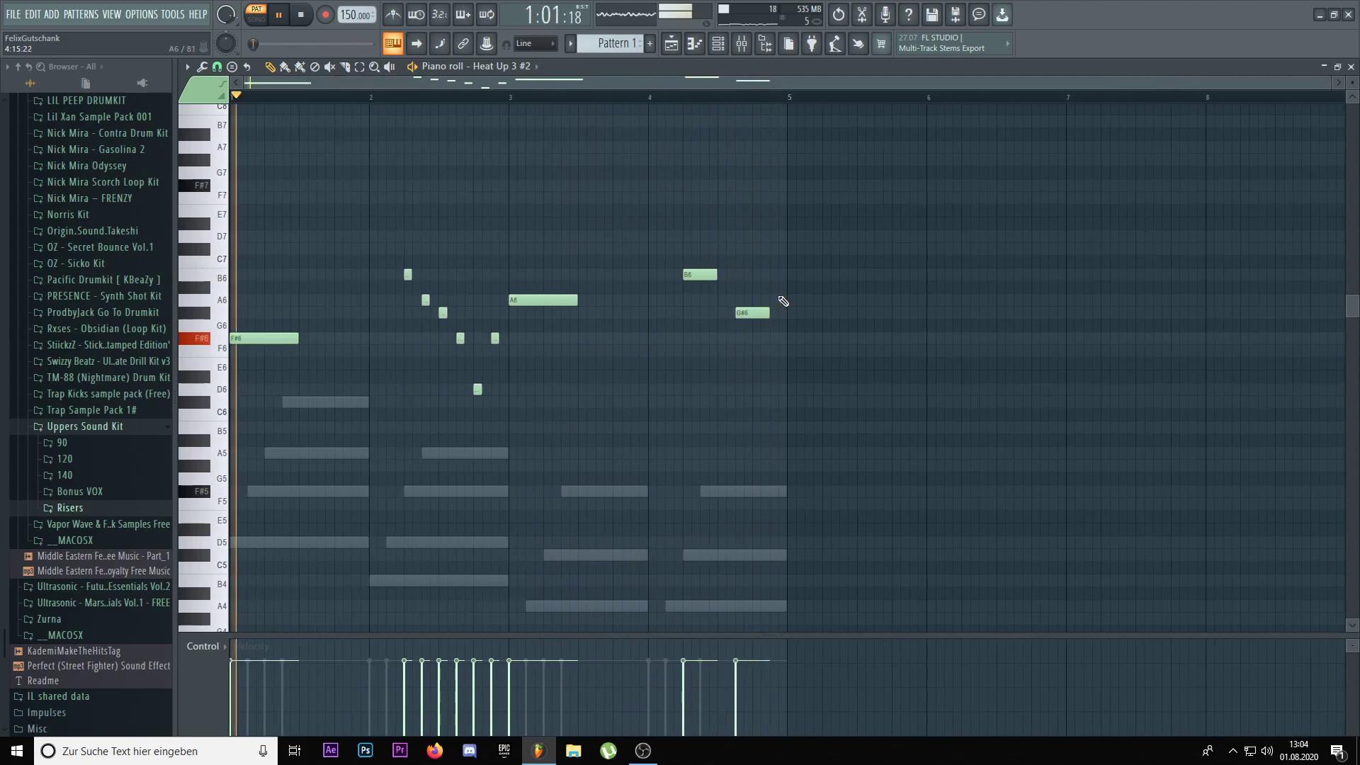
{"action": "key", "text": "Escape"}
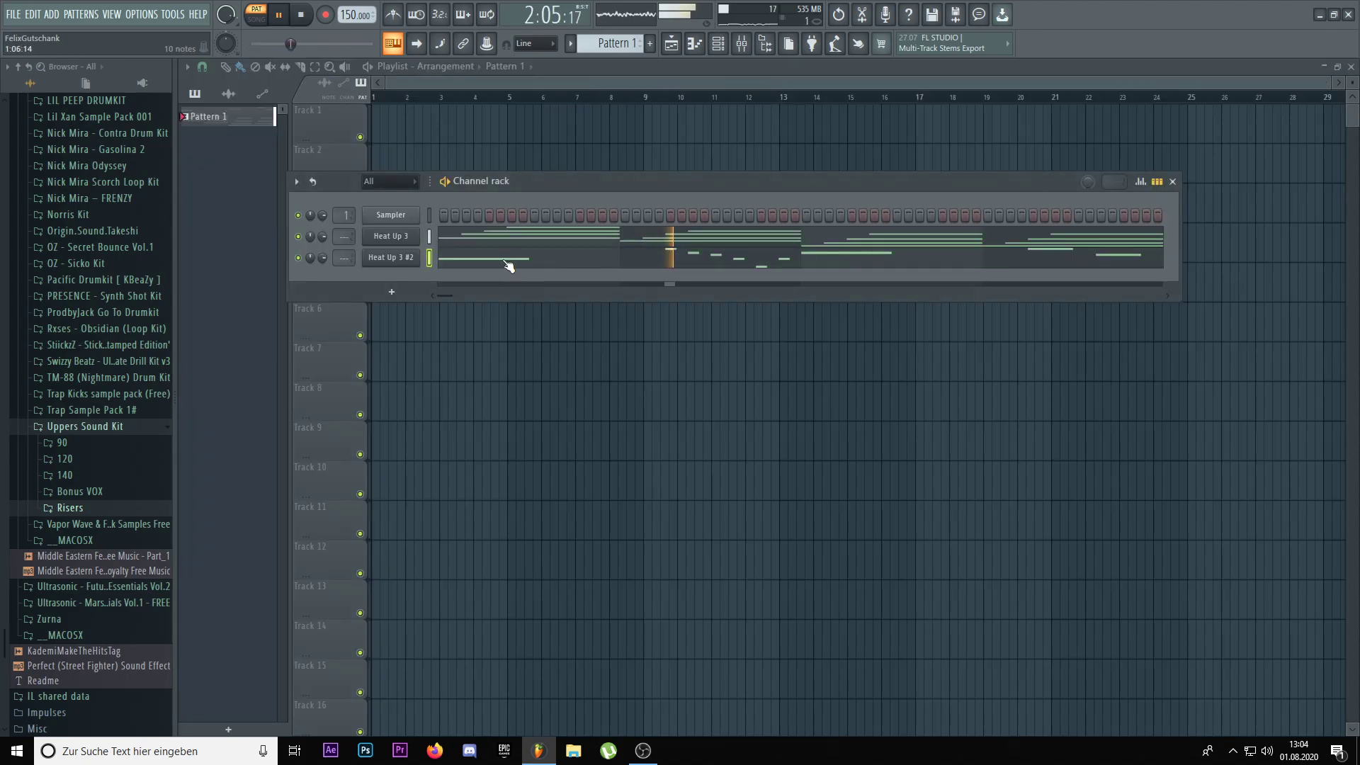
- Route Heat Up 3 to mixer track 1 and Heat Up 3 #2 to mixer track 2
{"action": "left_click", "coordinate": [741, 43]}
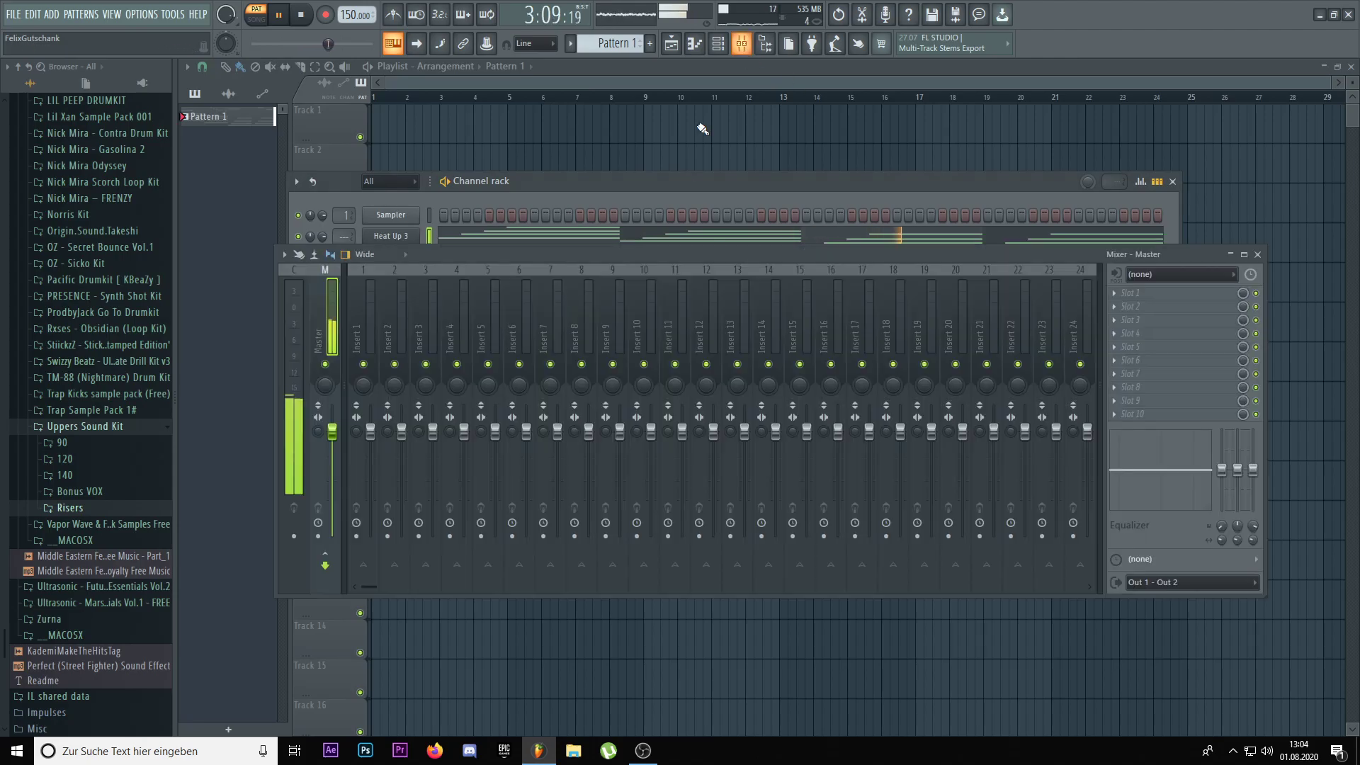
{"action": "right_click", "coordinate": [372, 322]}
{"action": "mouse_move", "coordinate": [425, 412]}
{"action": "left_click", "coordinate": [554, 422]}
{"action": "key", "text": "F9"}
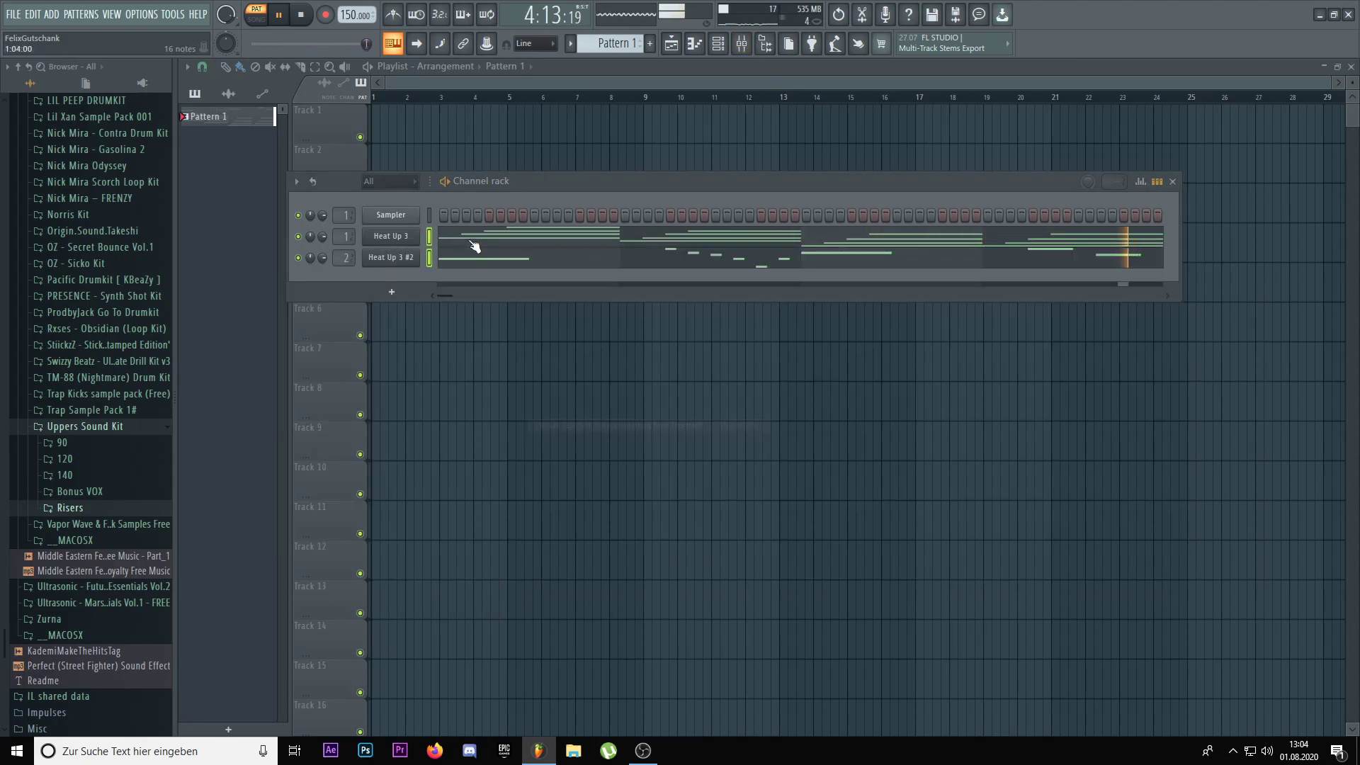
- Set the master attack of the Heat Up 3 guitar to about 21 ms and close the plugin
{"action": "left_click", "coordinate": [408, 238]}
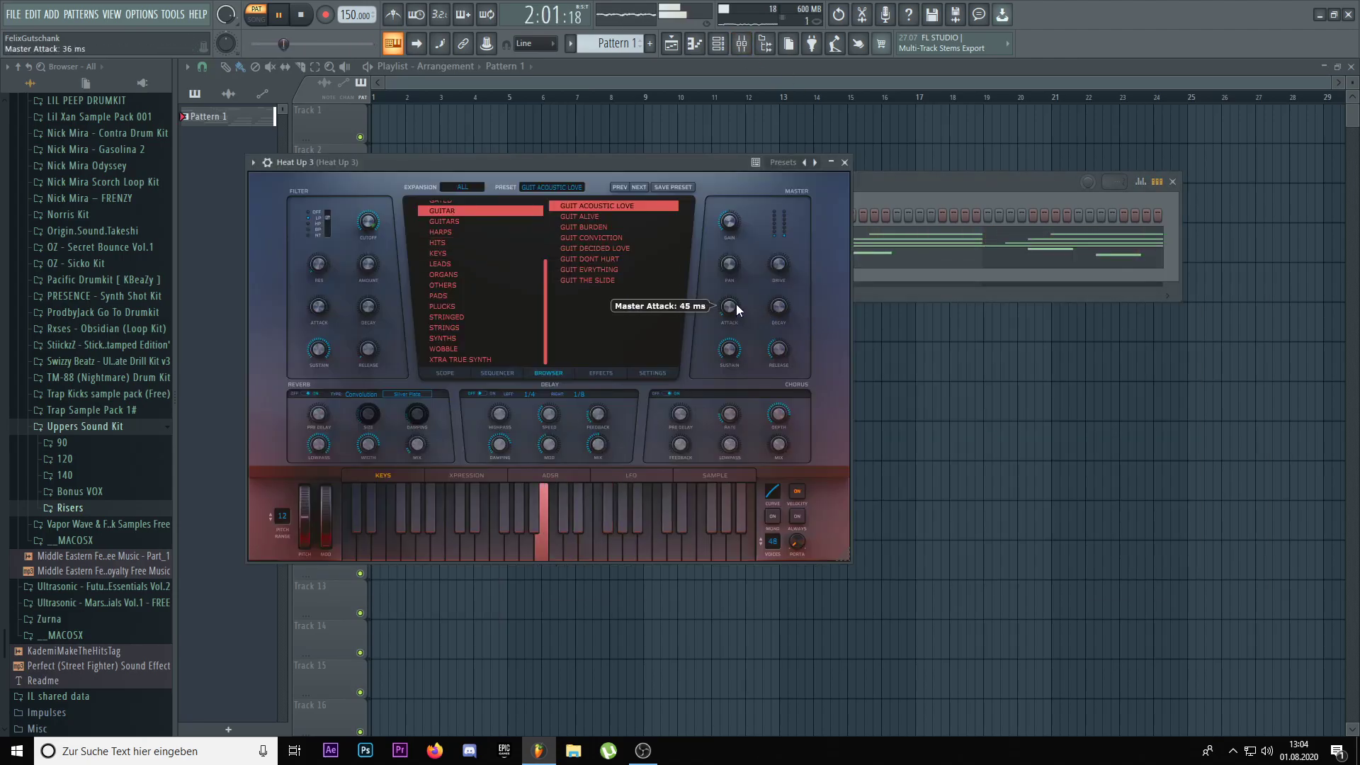
{"action": "left_click_drag", "start_coordinate": [736, 300], "coordinate": [741, 307]}
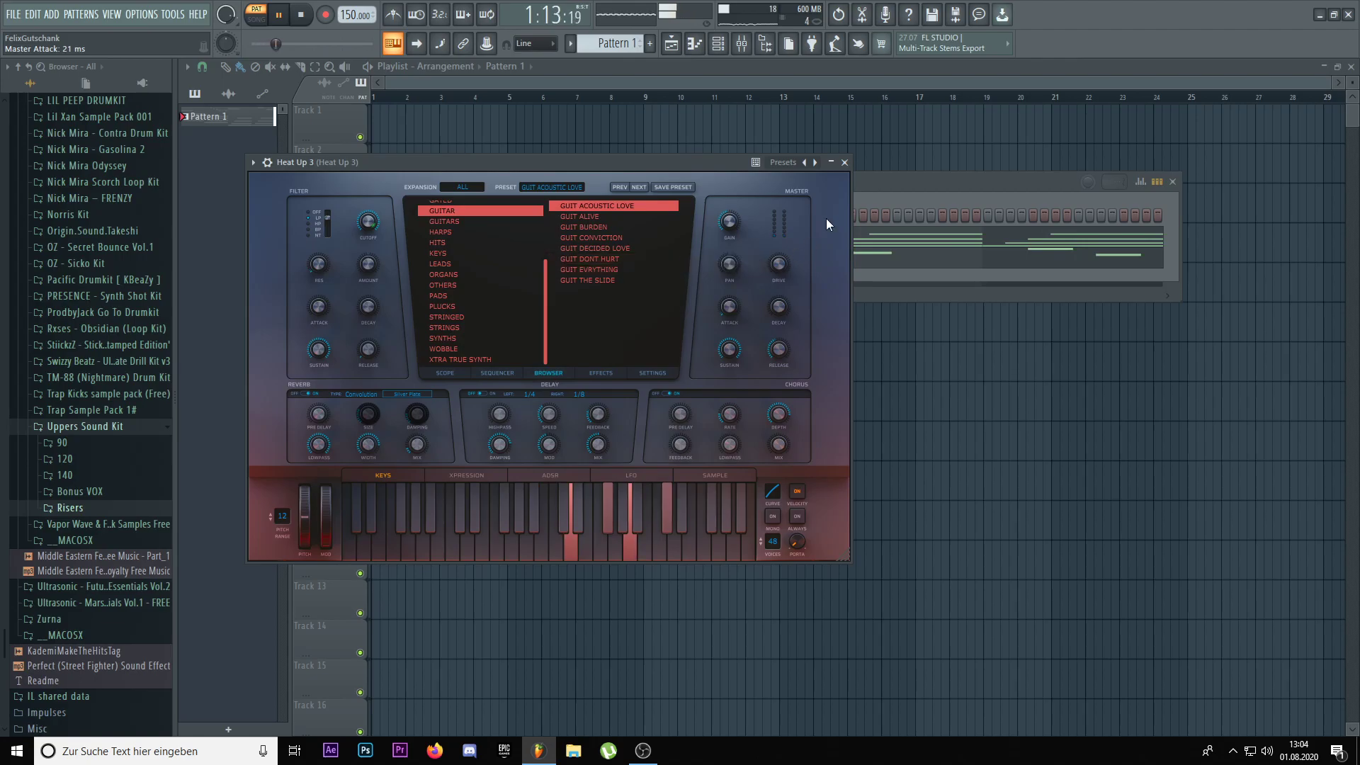
{"action": "left_click", "coordinate": [844, 163]}
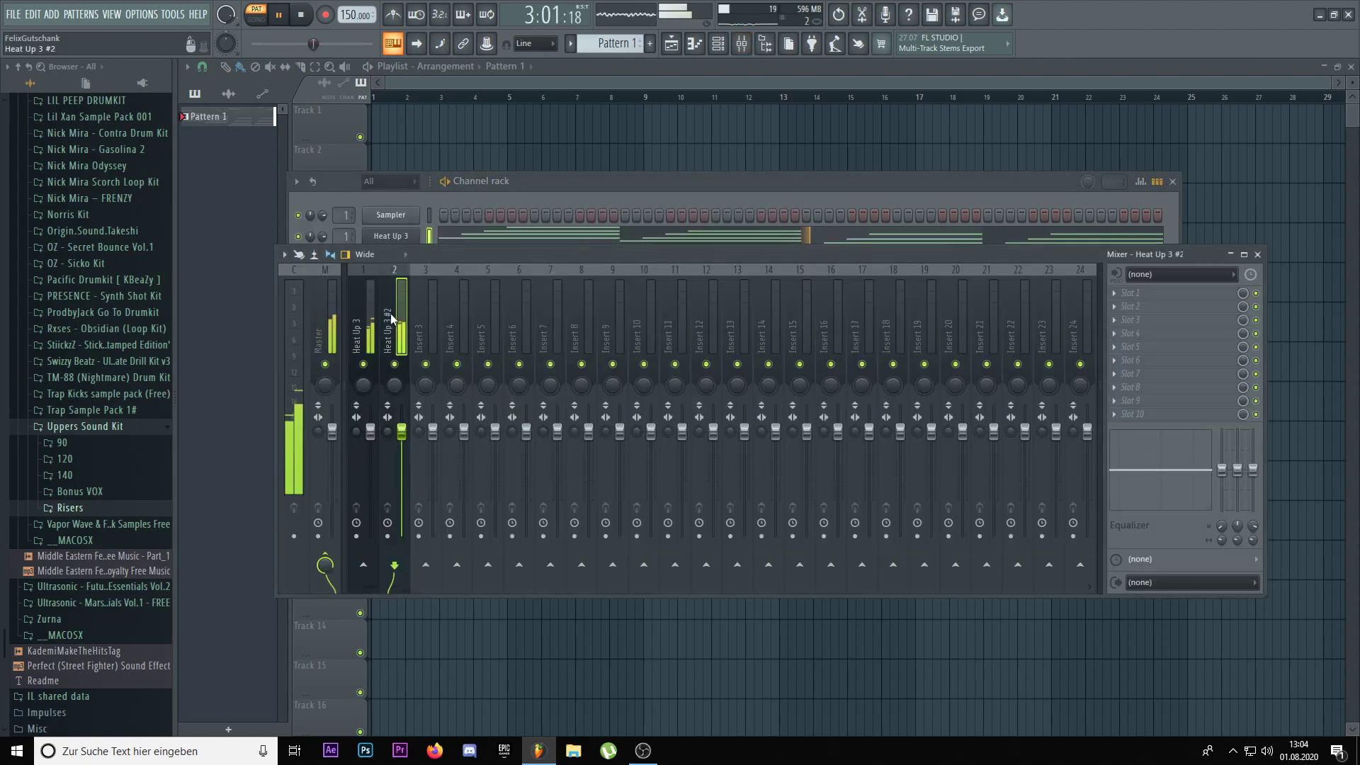
- Lower the mixer volume of Heat Up 3 to about 94% and Heat Up 3 #2 to about 98%
{"action": "left_click_drag", "start_coordinate": [376, 437], "coordinate": [377, 443]}
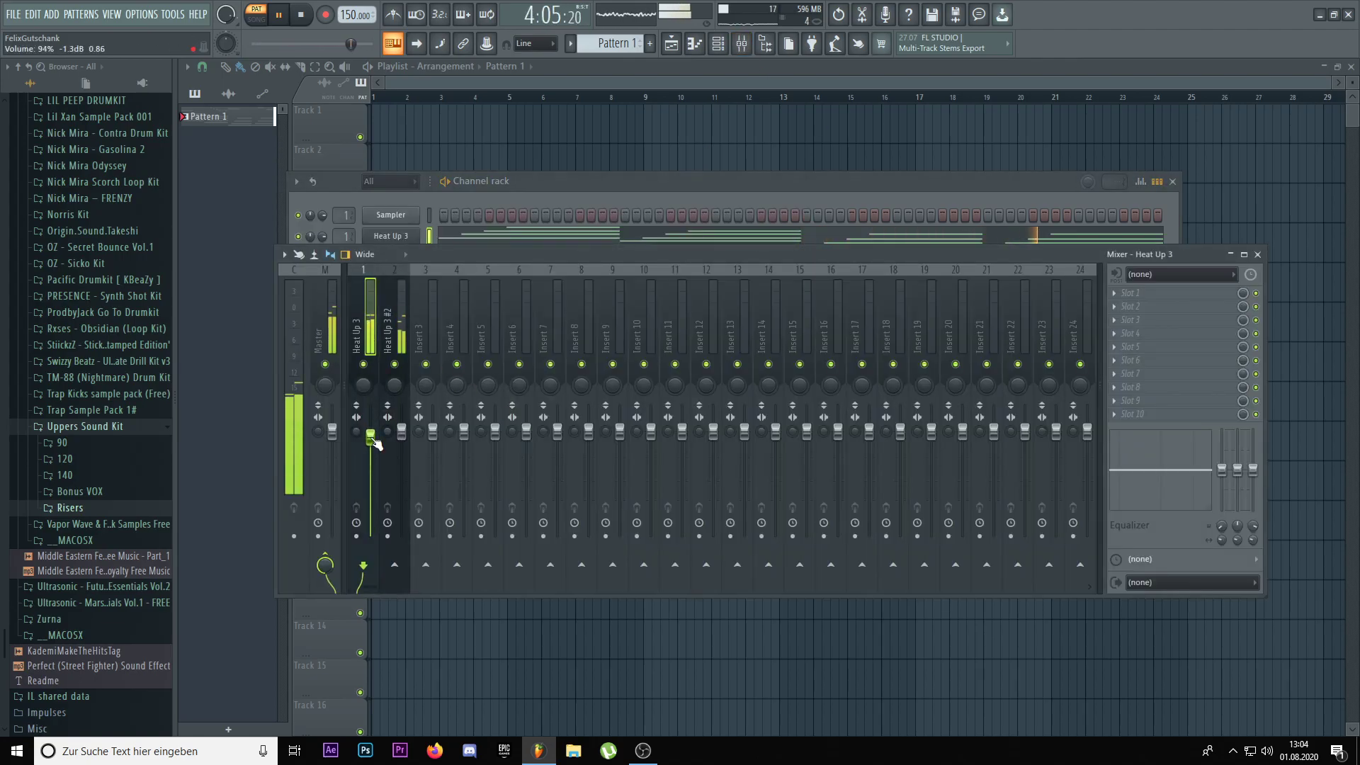
{"action": "left_click", "coordinate": [402, 435]}
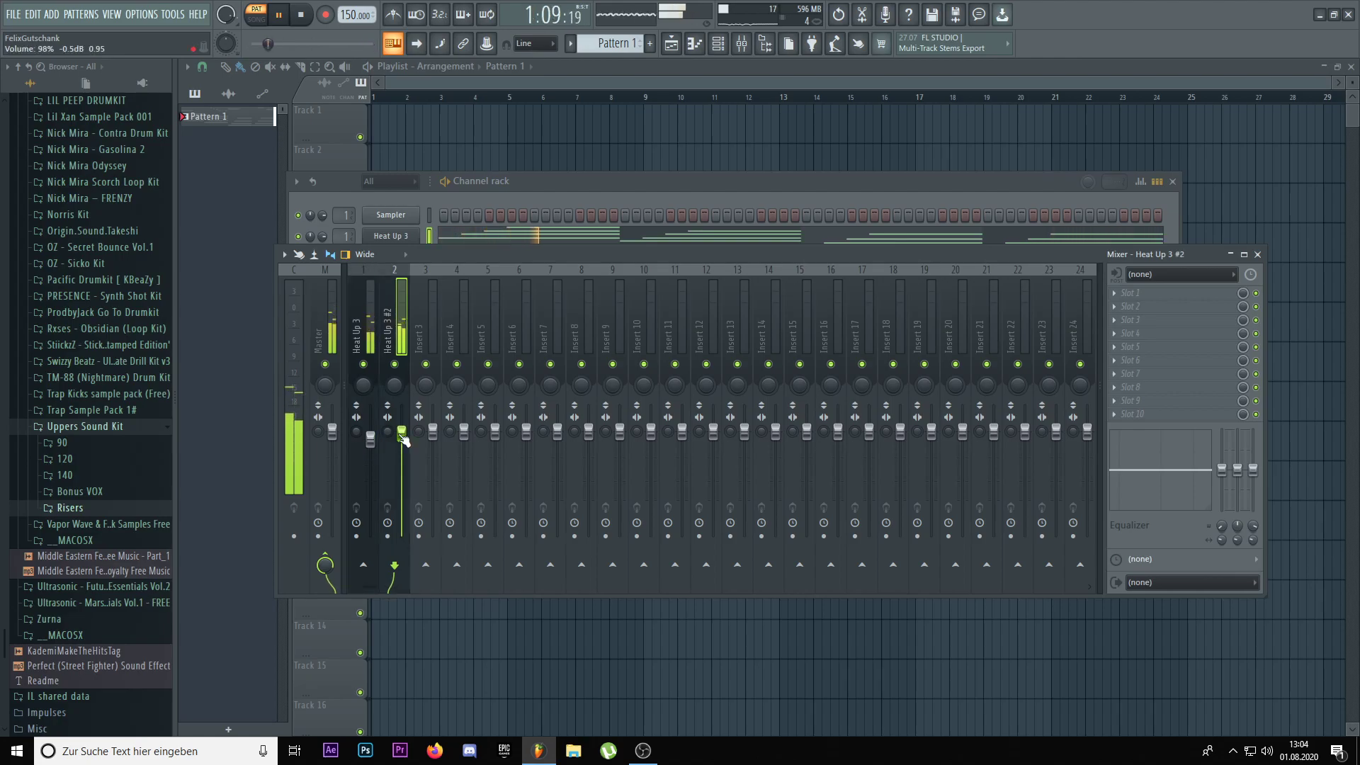
{"action": "key", "text": "F9"}
- Add the sample 808 [ bullet ] from the Fyed up Vol. 1 Drumkit's 808s folder as a new channel
{"action": "scroll", "coordinate": [102, 429], "scroll_direction": "up", "scroll_amount": 8}
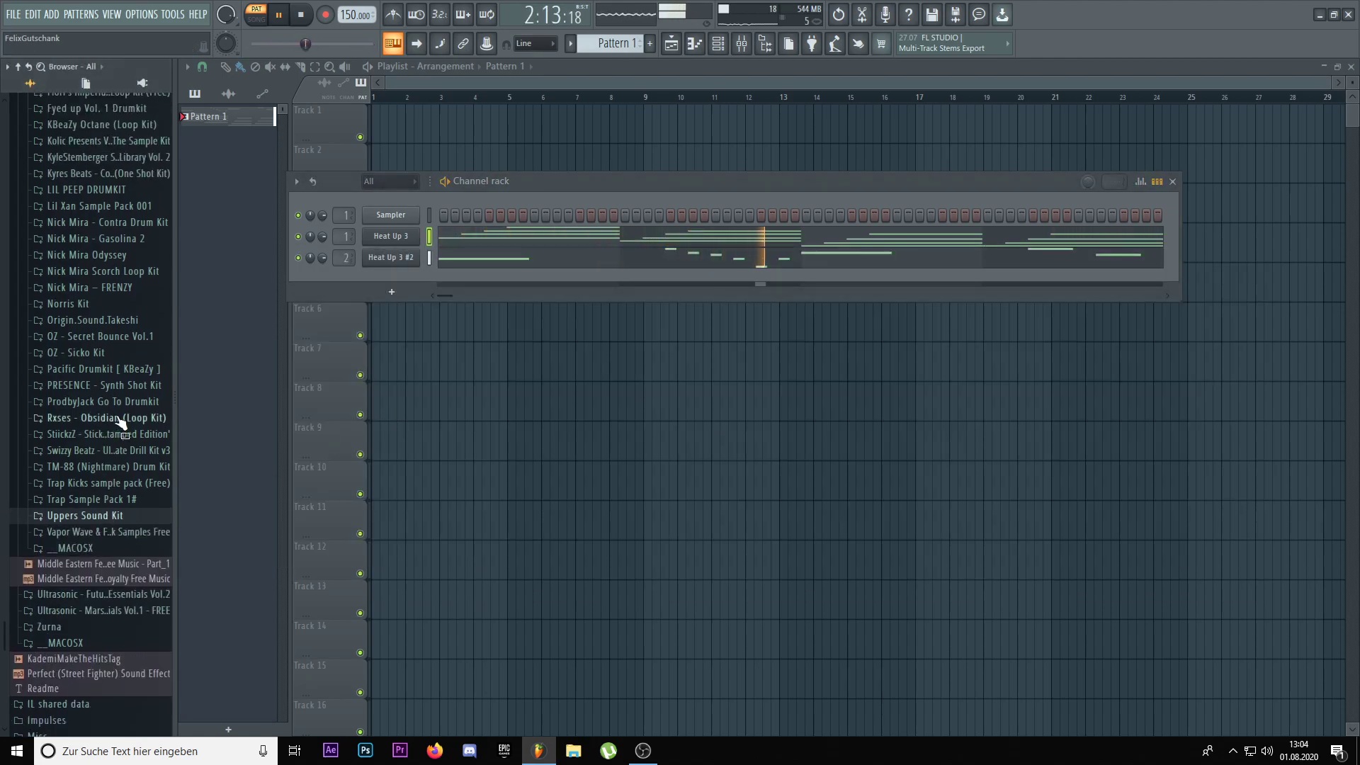
{"action": "left_click", "coordinate": [121, 381]}
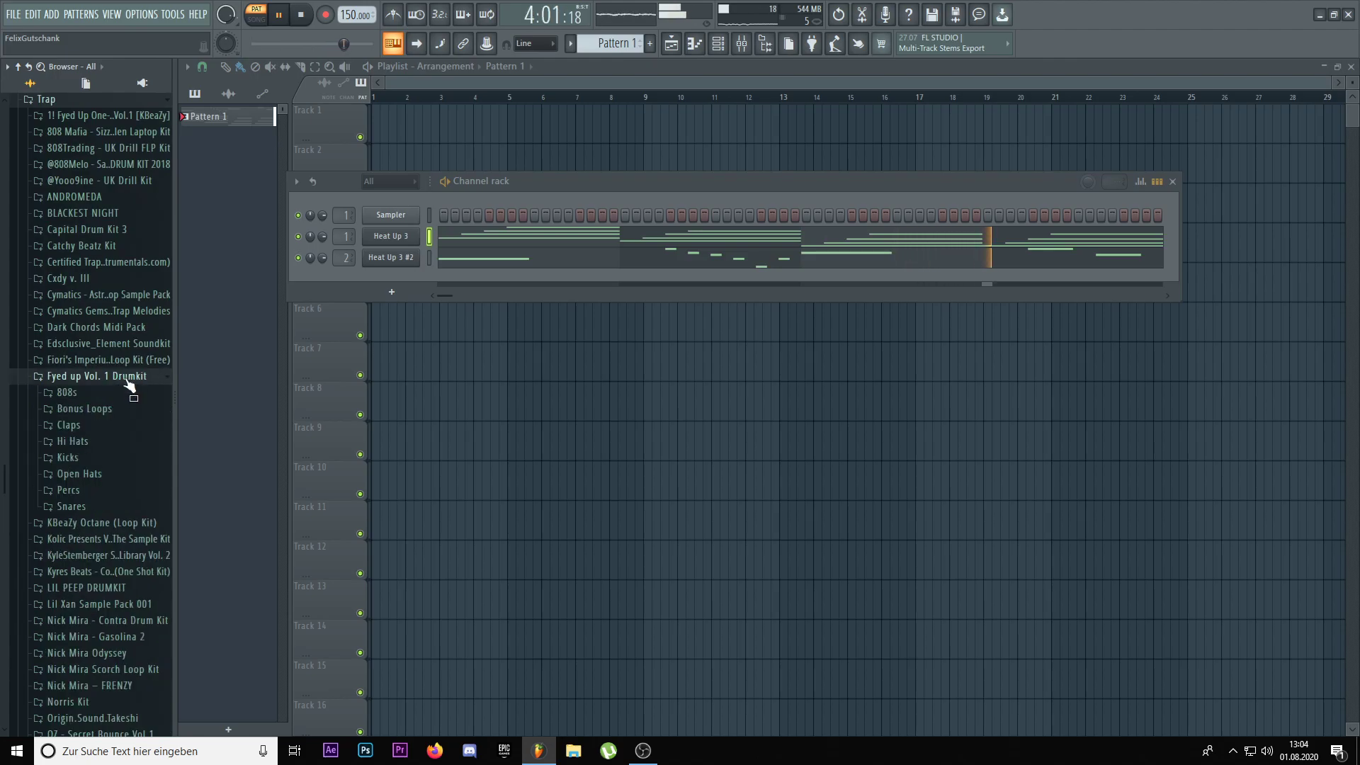
{"action": "left_click", "coordinate": [106, 393]}
{"action": "left_click_drag", "start_coordinate": [92, 423], "coordinate": [418, 282]}
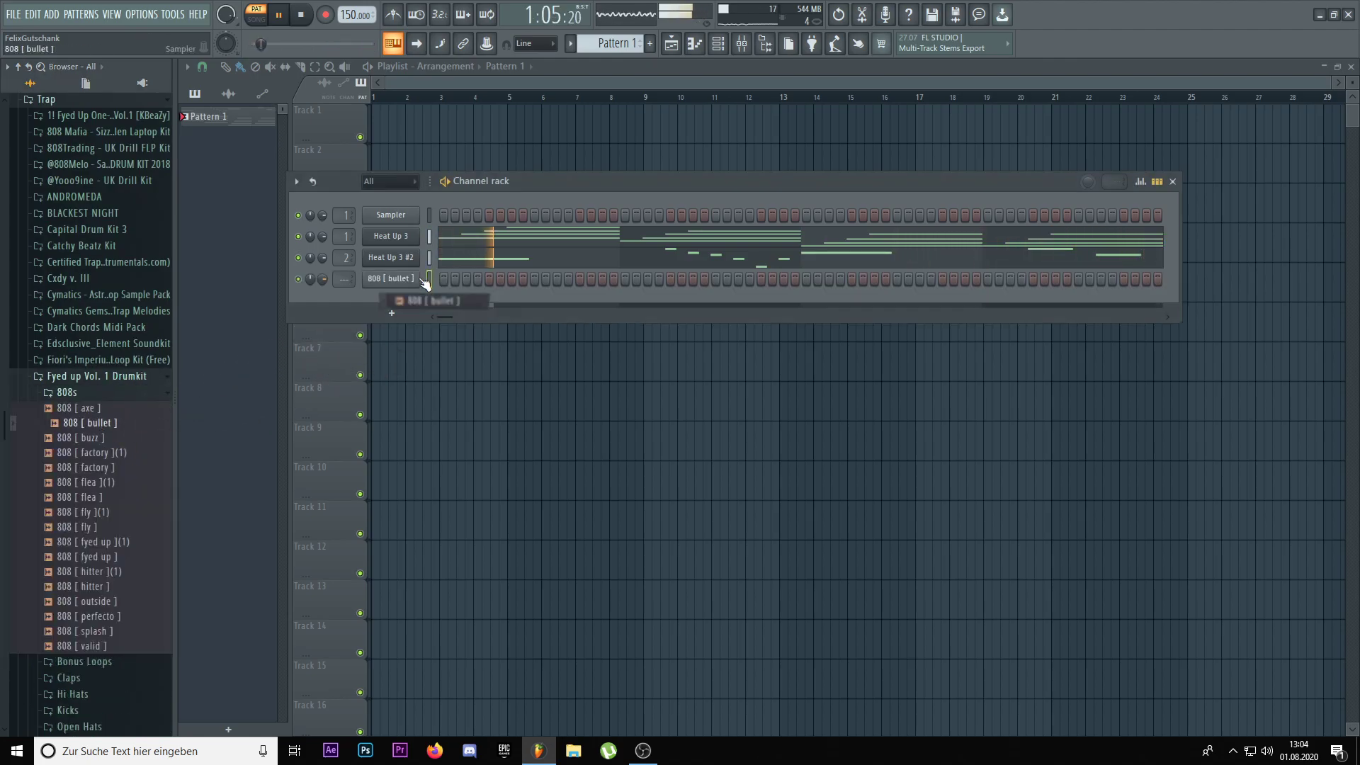
- Copy the lowest note of each Heat Up 3 chord: D5, B4, F#4 and F#4
{"action": "left_click", "coordinate": [473, 241]}
{"action": "scroll", "coordinate": [476, 264], "scroll_direction": "down", "scroll_amount": 2}
{"action": "left_click", "coordinate": [352, 389], "text": "ctrl+shift"}
{"action": "left_click", "coordinate": [418, 427], "text": "ctrl+shift"}
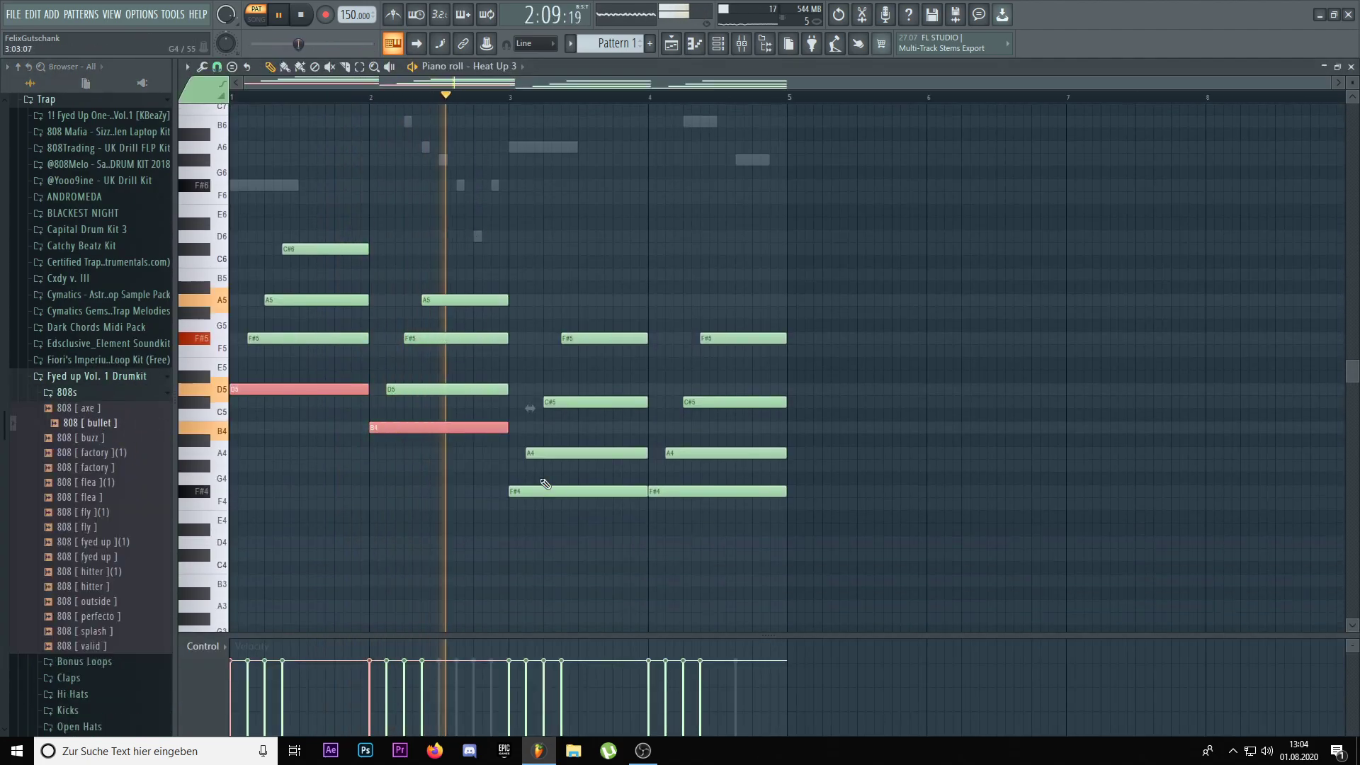
{"action": "left_click", "coordinate": [545, 491], "text": "ctrl+shift"}
{"action": "left_click", "coordinate": [685, 494], "text": "ctrl+shift"}
{"action": "key", "text": "Escape"}
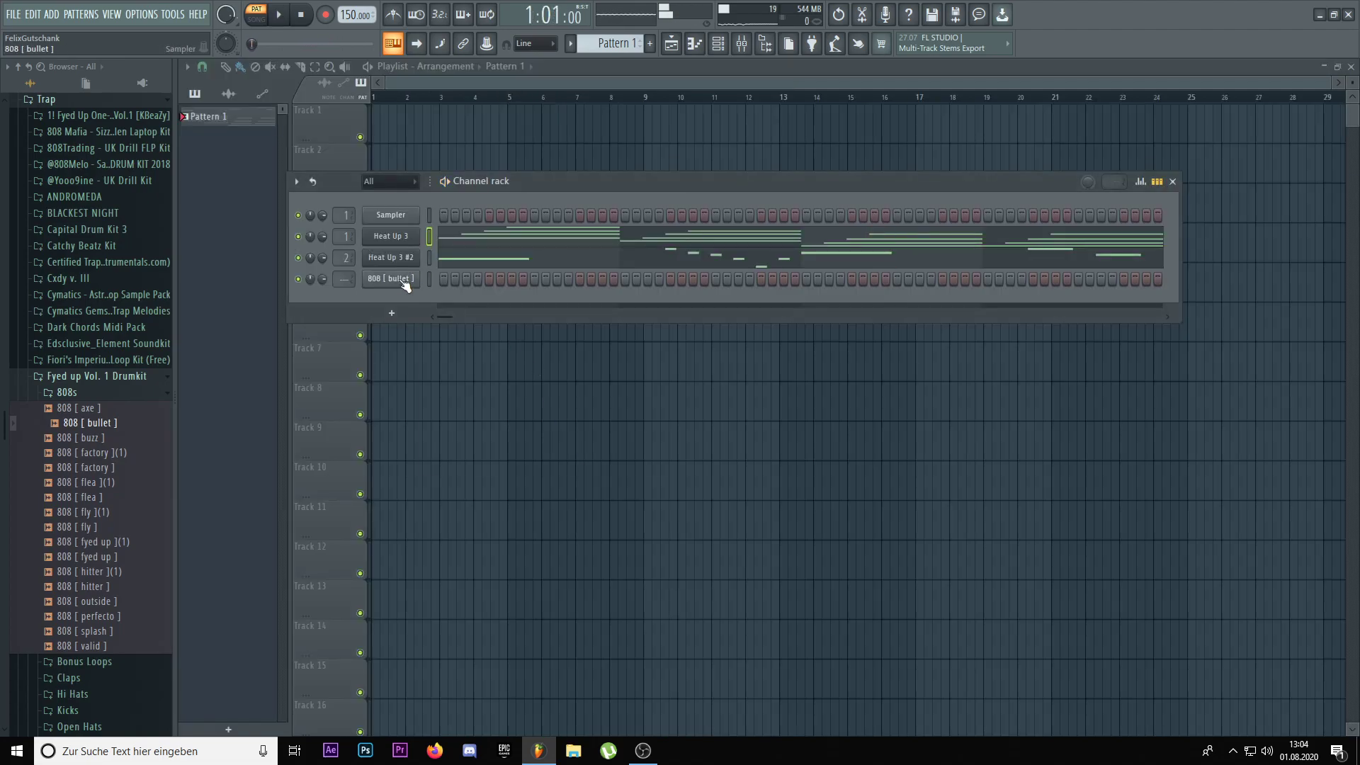
- Paste the copied root notes into the 808 [ bullet ] piano roll and play them back briefly
{"action": "right_click", "coordinate": [406, 284]}
{"action": "left_click", "coordinate": [458, 279]}
{"action": "key", "text": "ctrl+v"}
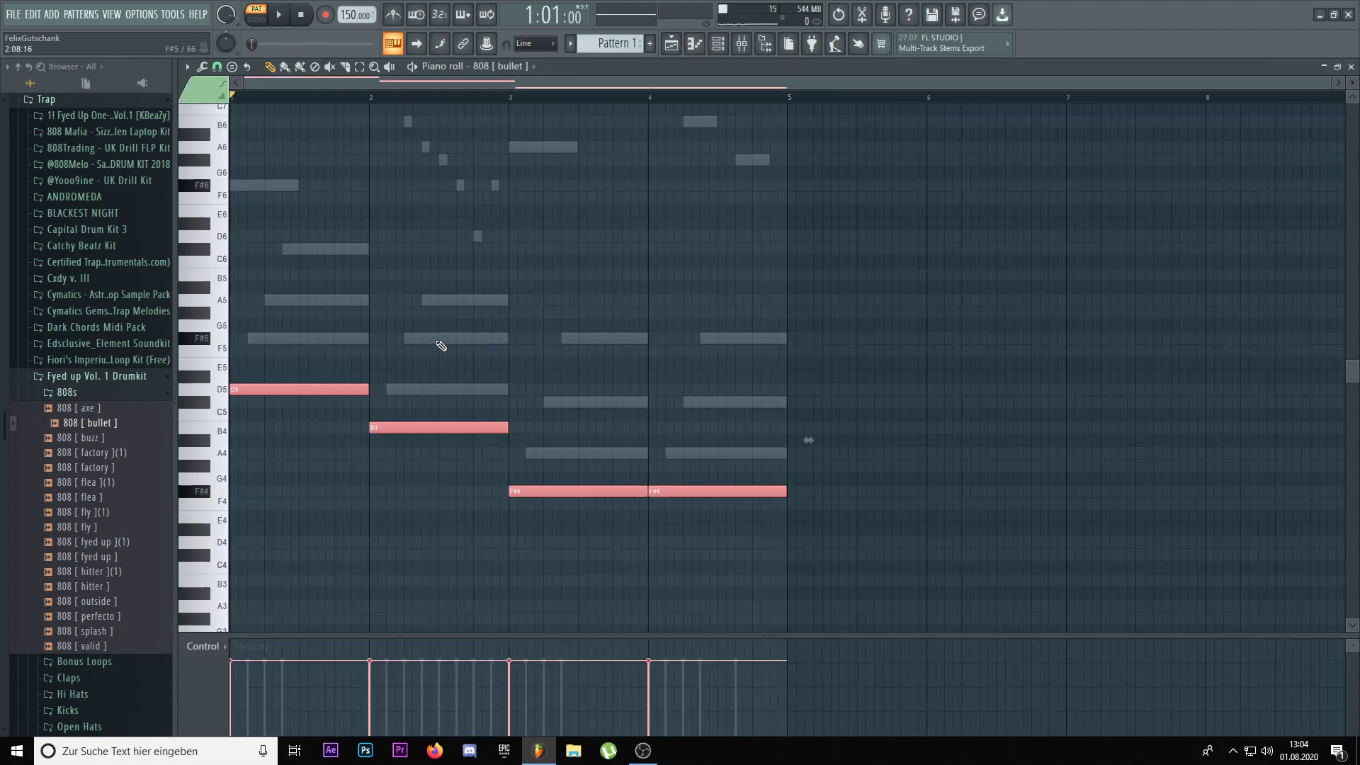
{"action": "key", "text": "space"}
{"action": "key", "text": "space"}
{"action": "key", "text": "Escape"}
- Set the 808 [ bullet ] channel to cut itself in its sampler settings
{"action": "left_click", "coordinate": [372, 280]}
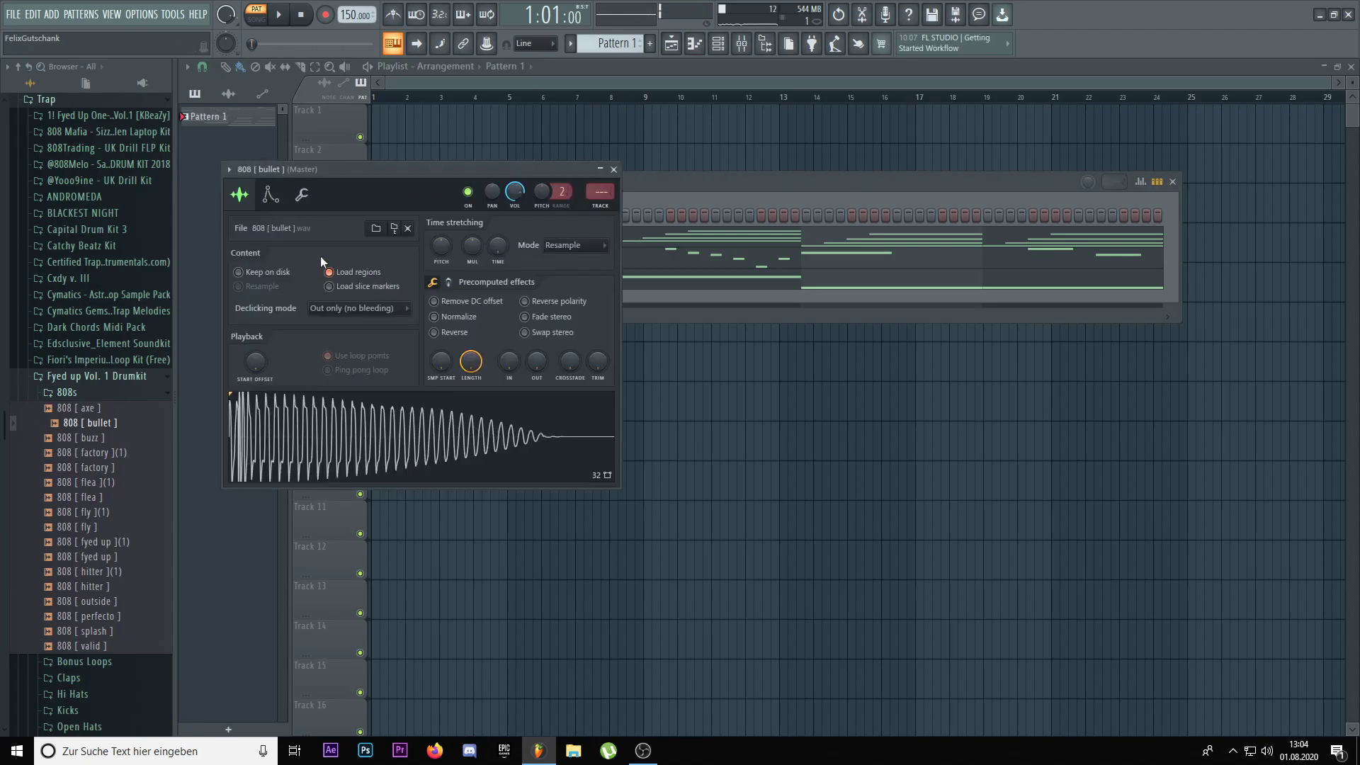
{"action": "left_click", "coordinate": [302, 194]}
{"action": "left_click", "coordinate": [266, 364]}
{"action": "key", "text": "Escape"}
- Open the 808 [ bullet ] sample in Edison, detect its pitch regions, and close the editor
{"action": "left_click", "coordinate": [401, 282]}
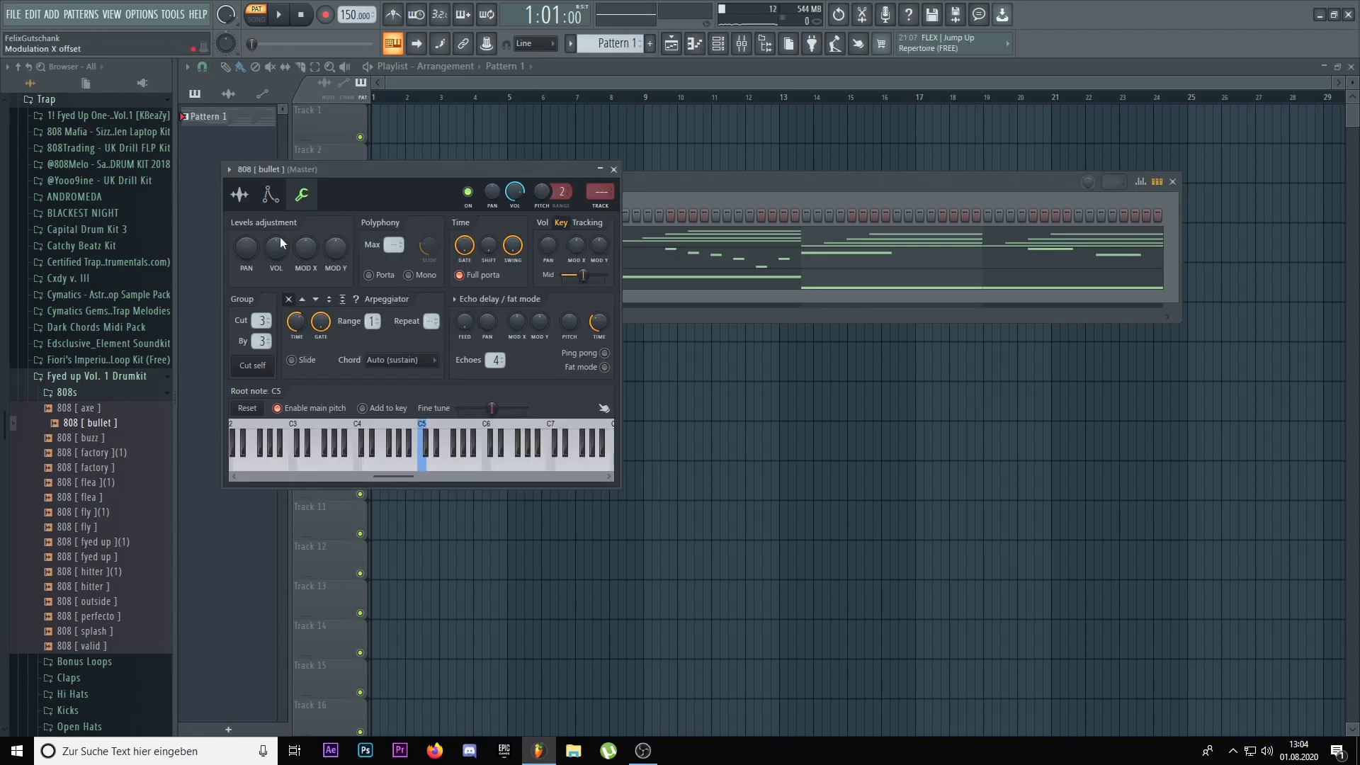
{"action": "left_click", "coordinate": [240, 194]}
{"action": "right_click", "coordinate": [327, 420]}
{"action": "left_click", "coordinate": [369, 428]}
{"action": "right_click", "coordinate": [365, 401]}
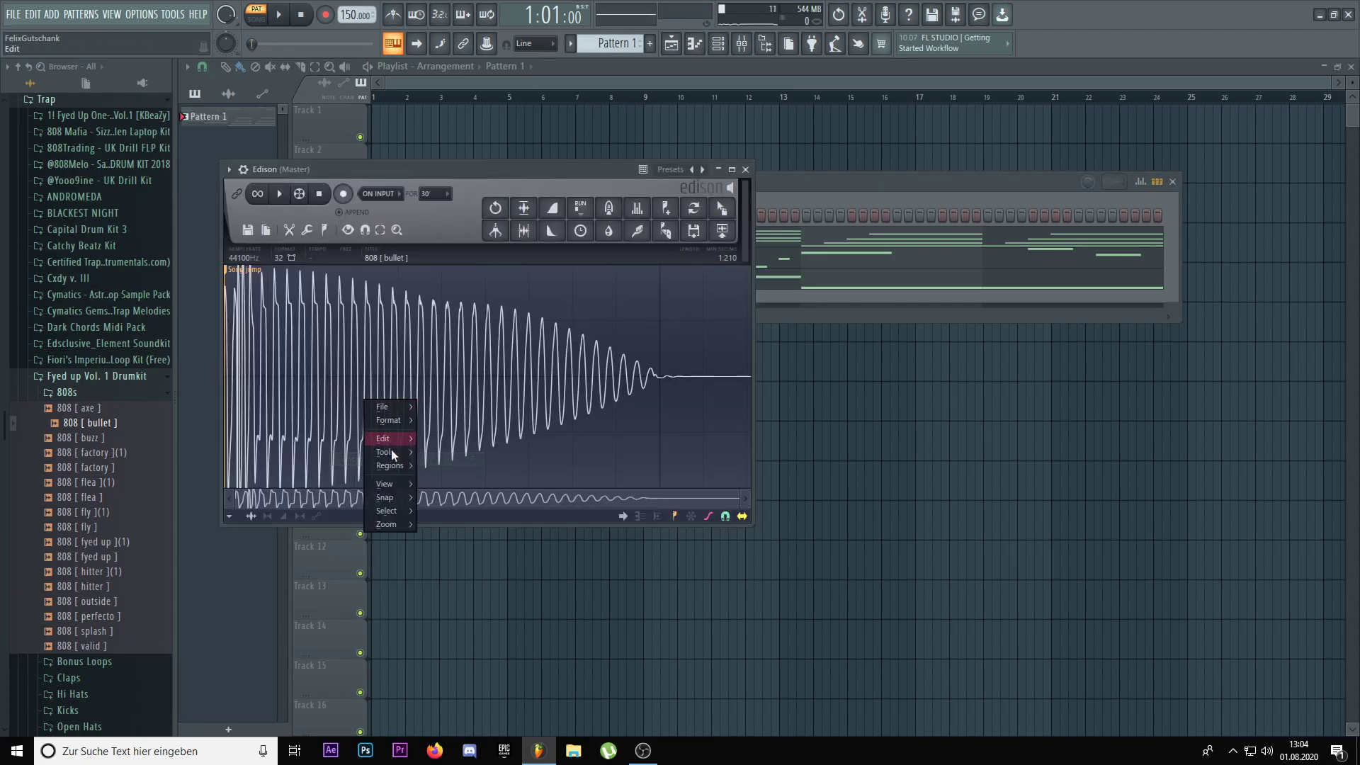
{"action": "mouse_move", "coordinate": [398, 469]}
{"action": "left_click", "coordinate": [460, 640]}
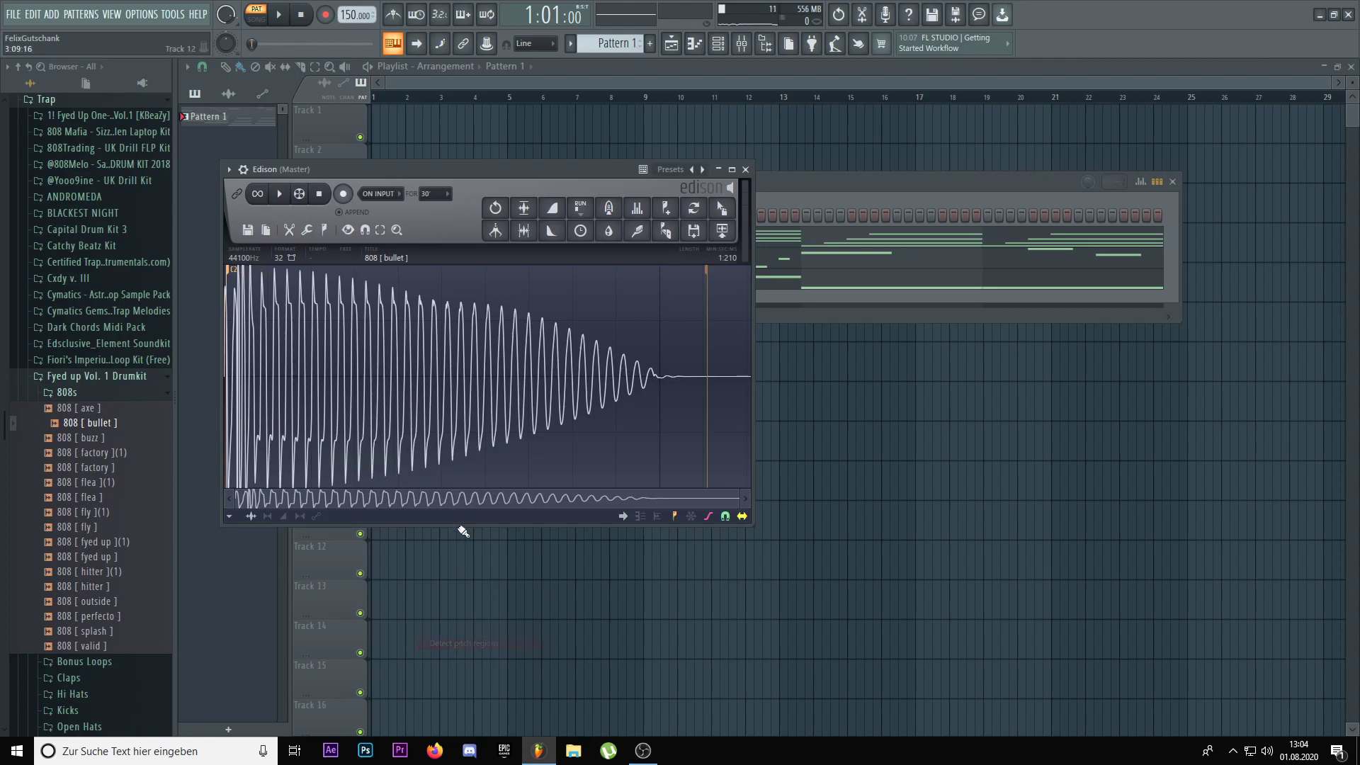
{"action": "key", "text": "Escape"}
{"action": "left_click", "coordinate": [752, 41]}
{"action": "left_click", "coordinate": [1113, 294]}
{"action": "left_click", "coordinate": [1128, 324]}
{"action": "left_click", "coordinate": [752, 422]}
{"action": "key", "text": "F9"}
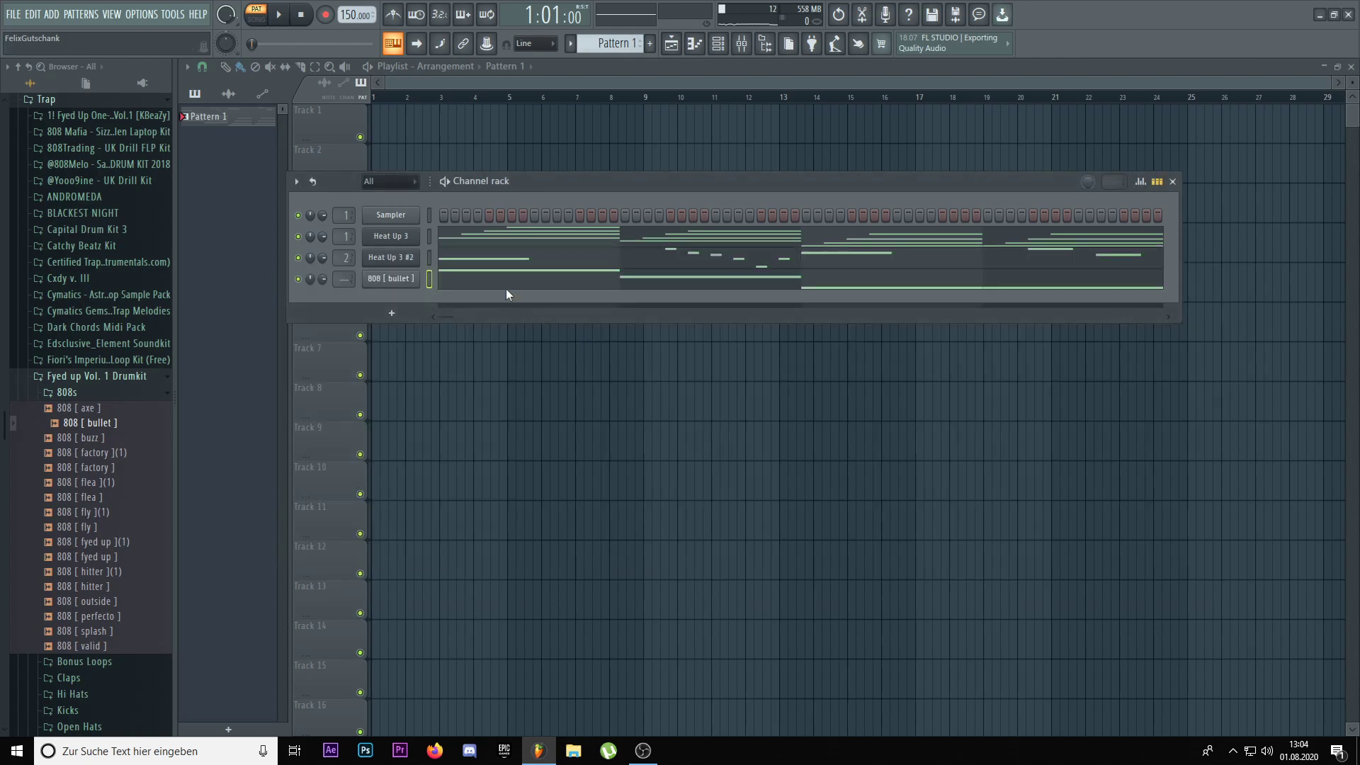
- Replace the long B4 note in the 808 [ bullet ] piano roll with short B5 notes at 2:05 and 2:11 while the pattern plays
{"action": "left_click", "coordinate": [494, 287]}
{"action": "key", "text": "space"}
{"action": "left_click_drag", "start_coordinate": [486, 443], "coordinate": [453, 410], "text": "ctrl"}
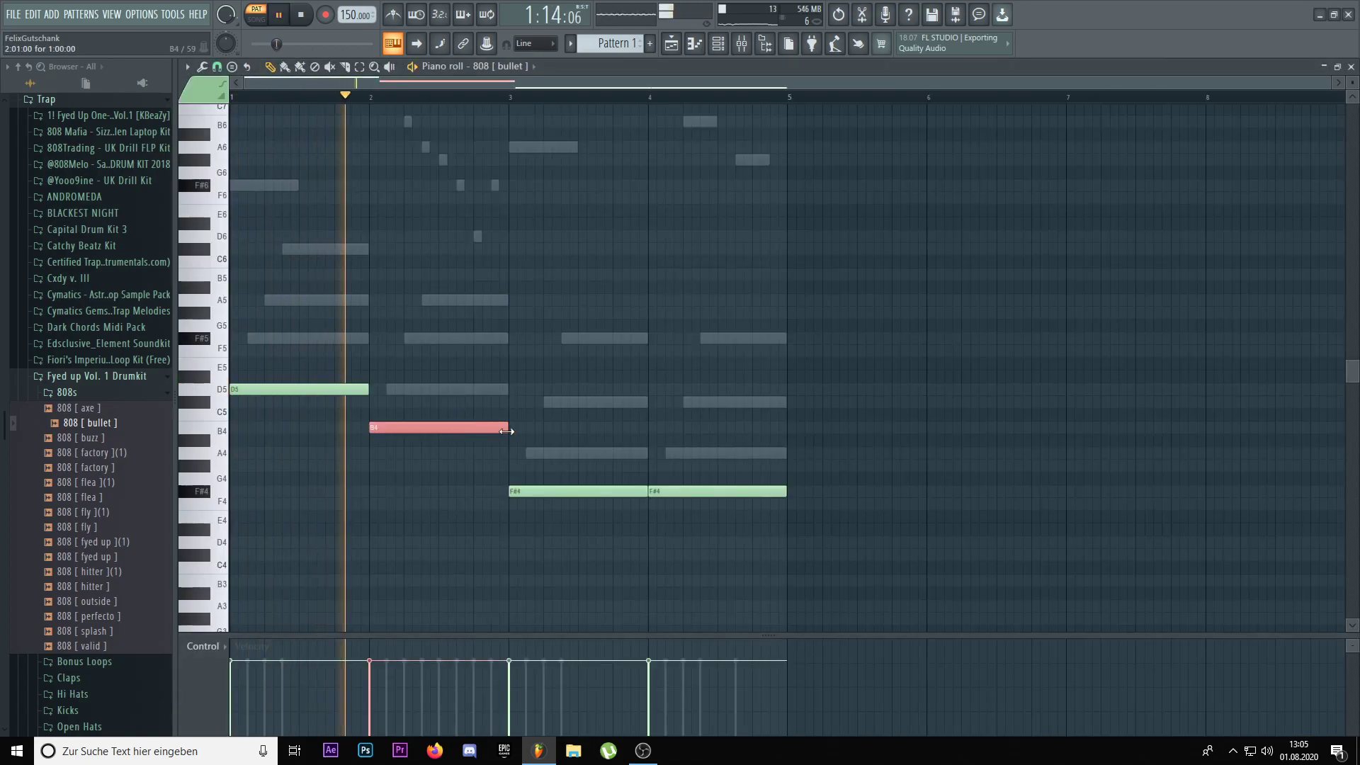
{"action": "key", "text": "ctrl+Up"}
{"action": "left_click", "coordinate": [385, 292], "text": "ctrl"}
{"action": "right_click", "coordinate": [386, 278]}
{"action": "left_click", "coordinate": [412, 275]}
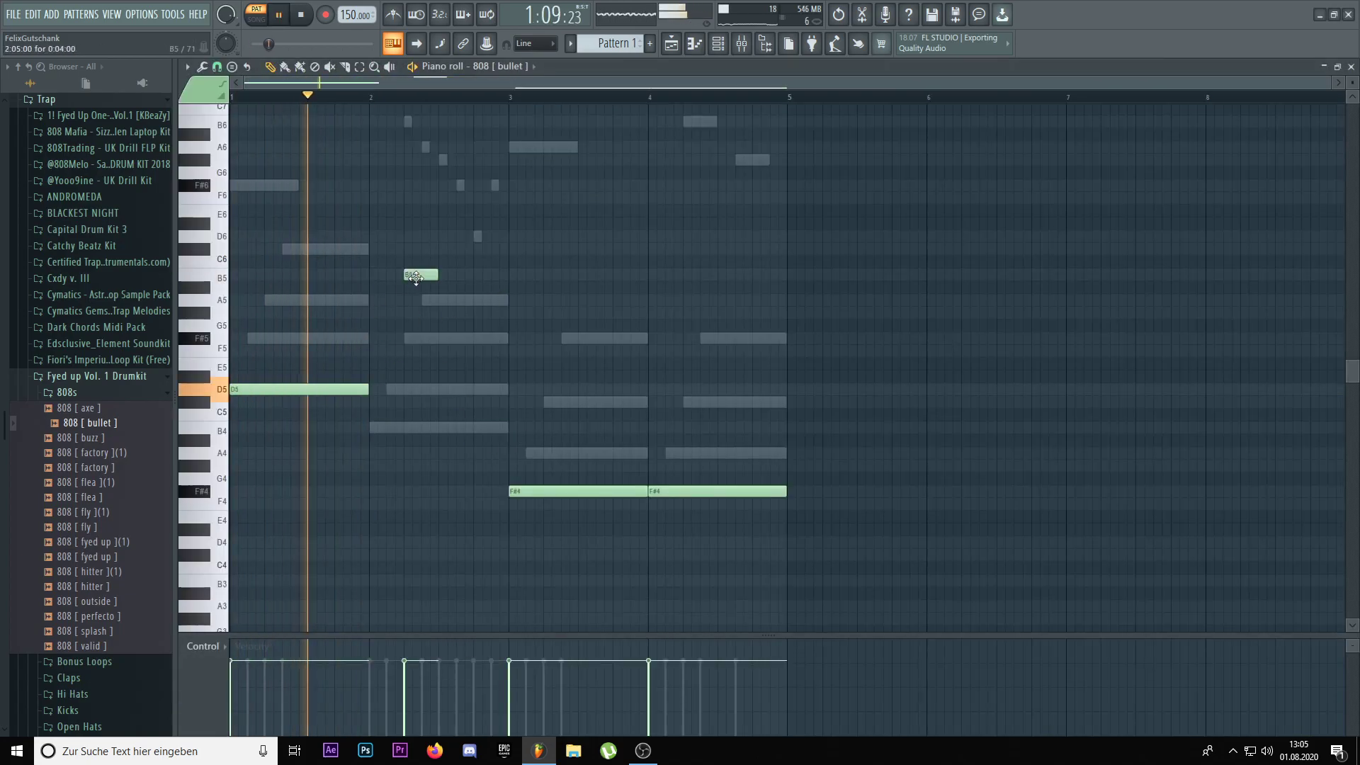
{"action": "left_click", "coordinate": [461, 274]}
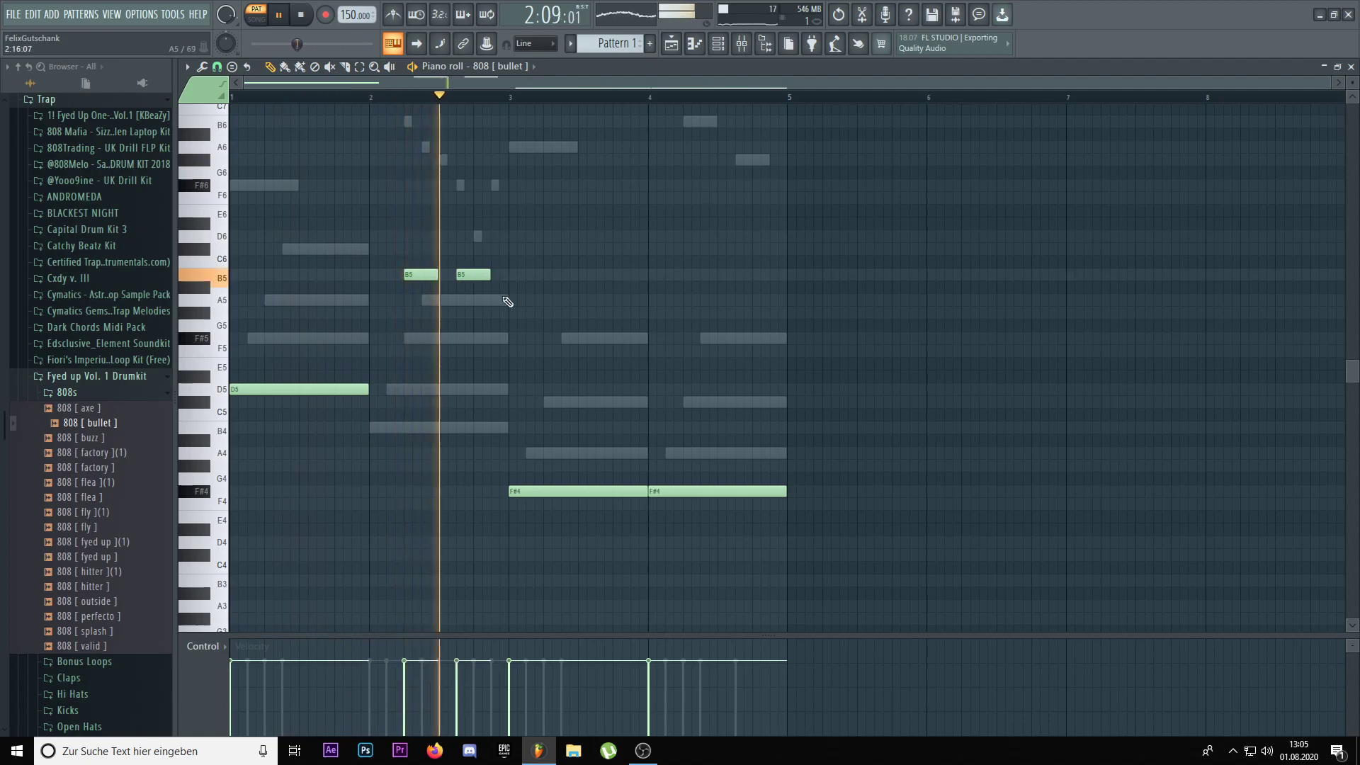
- Raise bar 3's F#4 bass note an octave and replace it with short F#5 notes at 3:01 and 3:13
{"action": "left_click", "coordinate": [575, 492]}
{"action": "key", "text": "ctrl+Up"}
{"action": "key", "text": "space"}
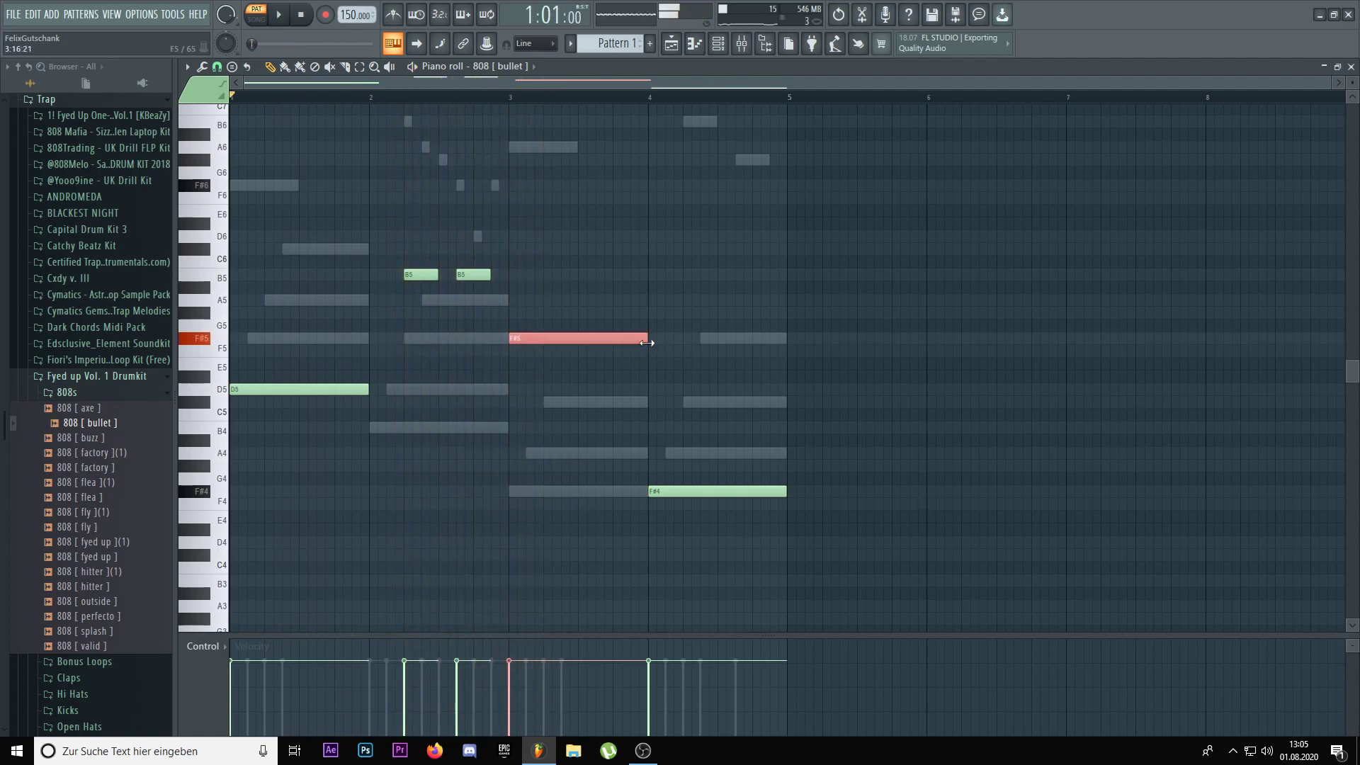
{"action": "left_click", "coordinate": [567, 338]}
{"action": "key", "text": "space"}
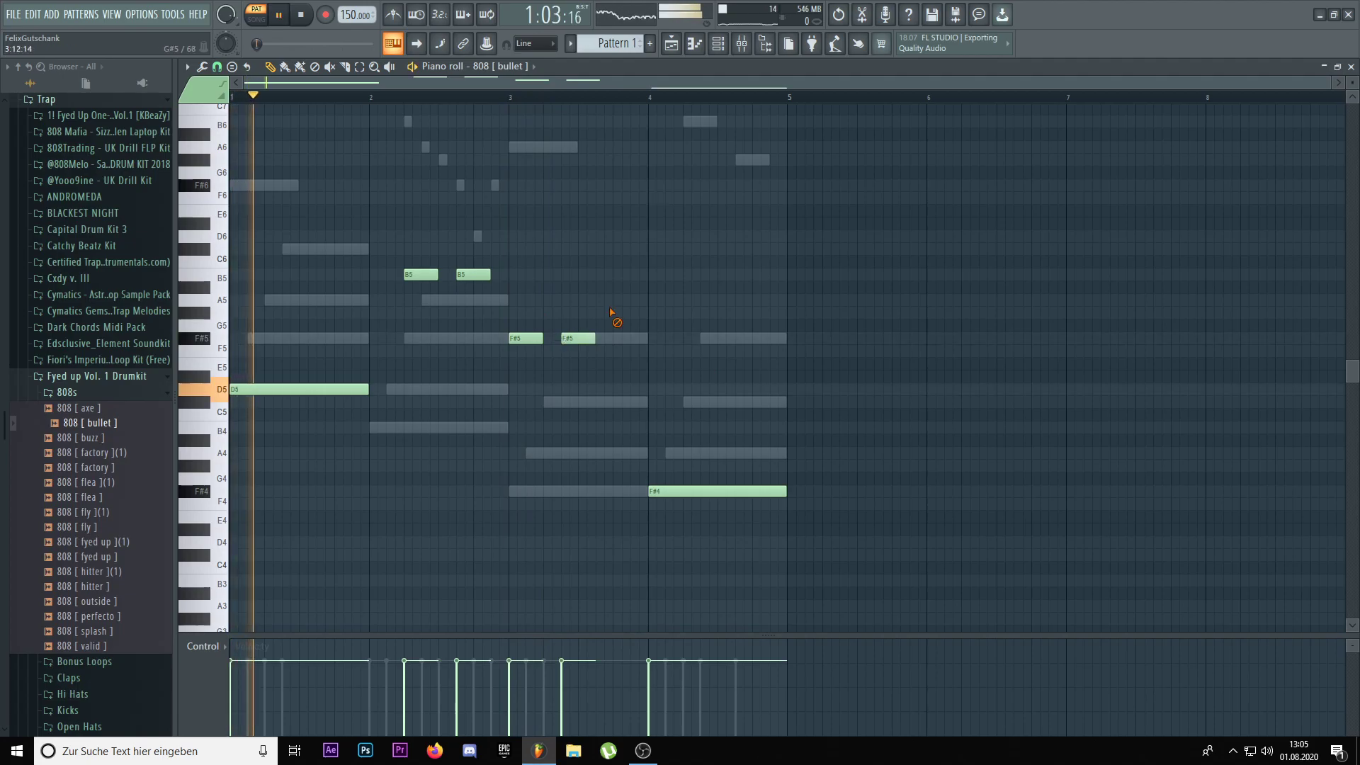
{"action": "right_click", "coordinate": [578, 339]}
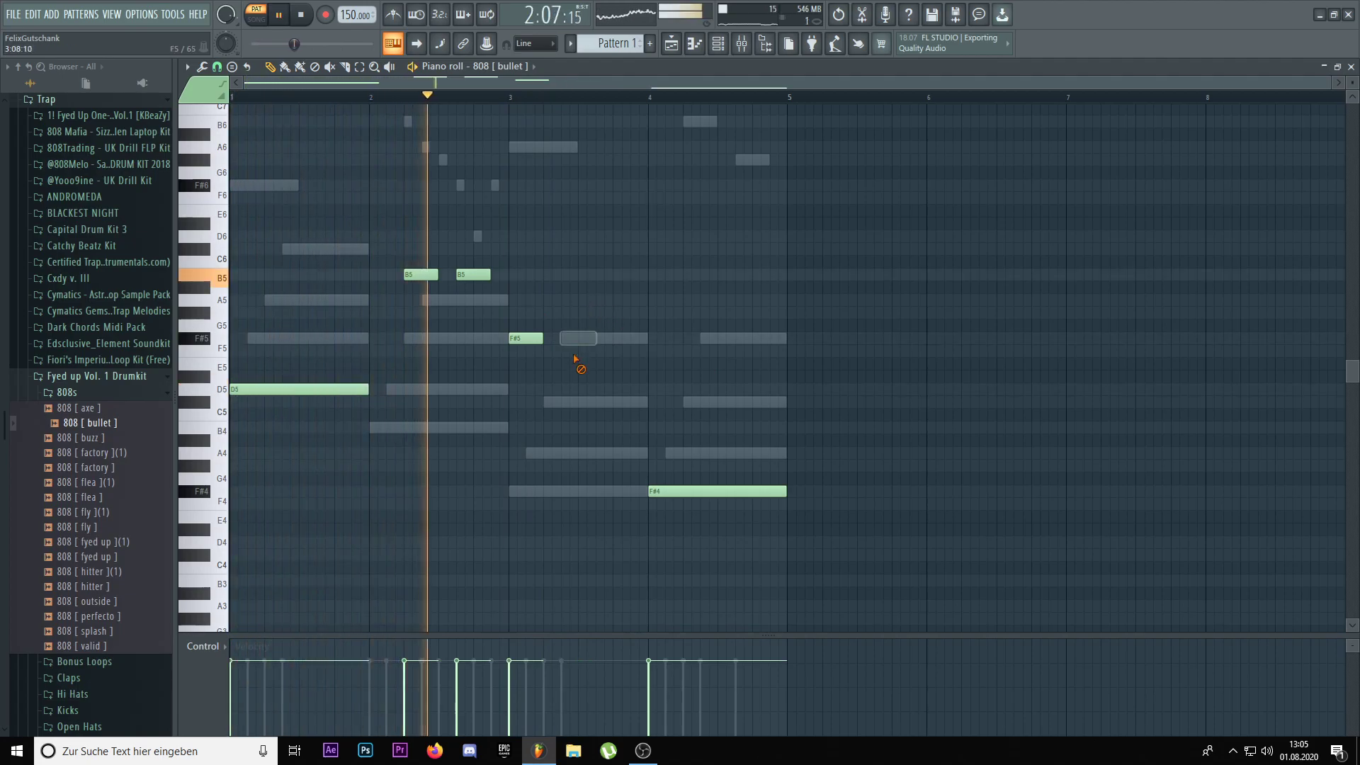
{"action": "left_click", "coordinate": [629, 338]}
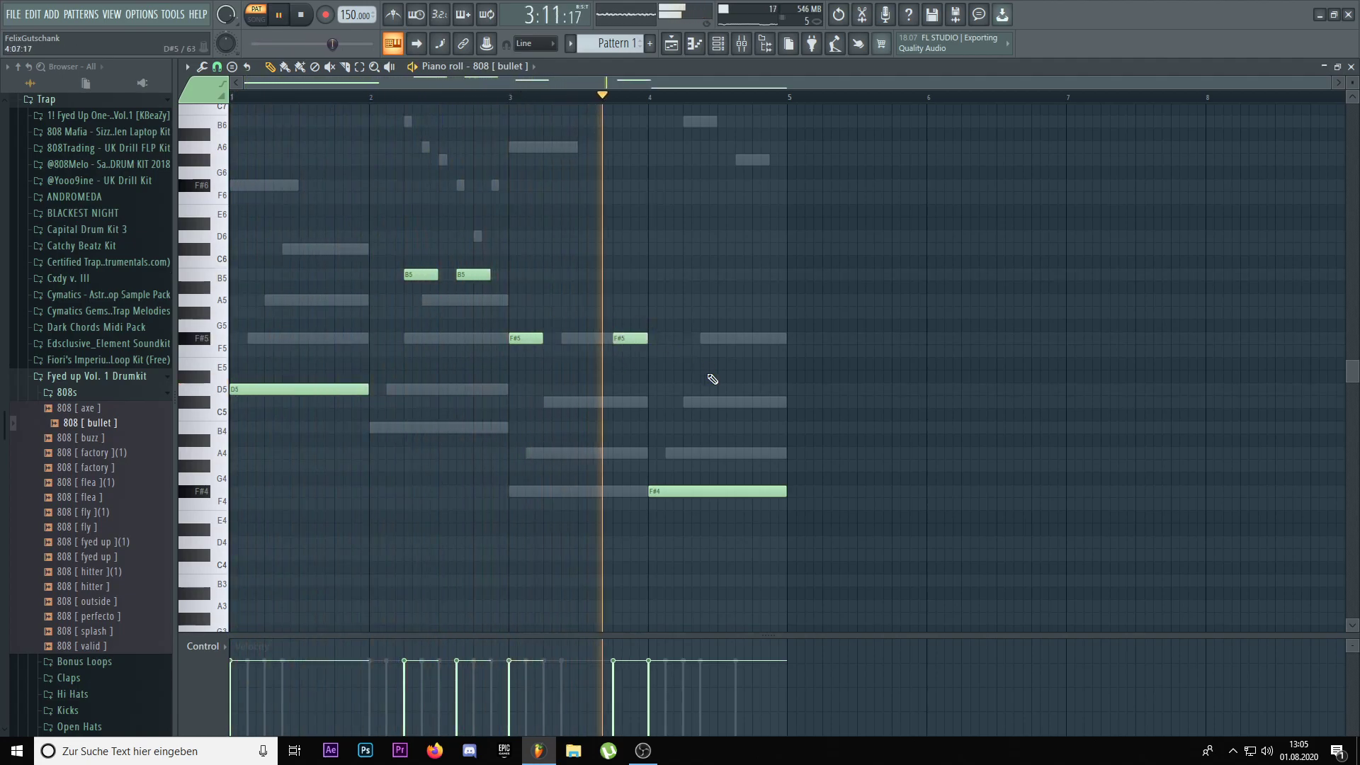
- Replace bar 4's long F#4 bass note with short notes at 4:05 and 4:13, and raise both an octave to F#5
{"action": "right_click", "coordinate": [698, 491]}
{"action": "left_click", "coordinate": [686, 492]}
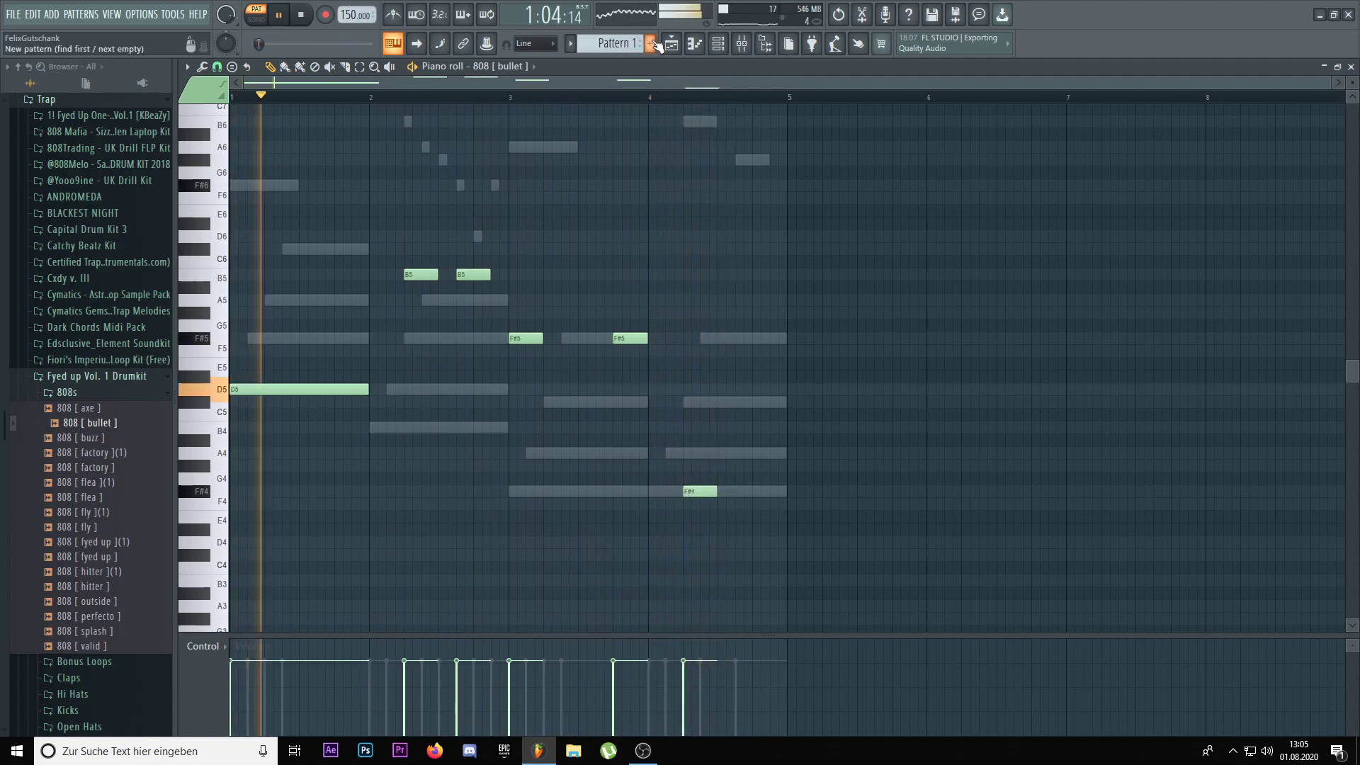
{"action": "left_click", "coordinate": [641, 95]}
{"action": "left_click_drag", "start_coordinate": [765, 491], "coordinate": [677, 494]}
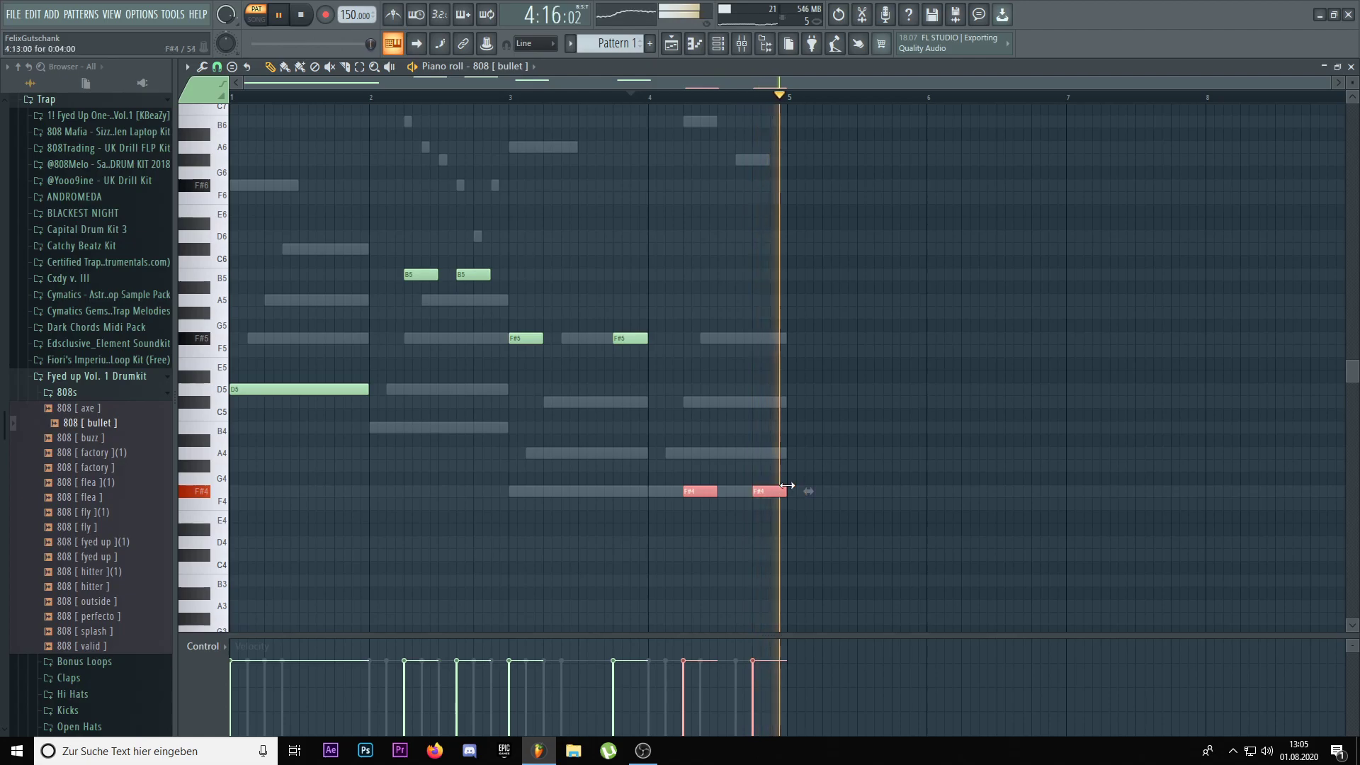
{"action": "left_click", "coordinate": [820, 510], "text": "ctrl"}
{"action": "left_click_drag", "start_coordinate": [820, 510], "coordinate": [665, 492]}
{"action": "key", "text": "ctrl+Up"}
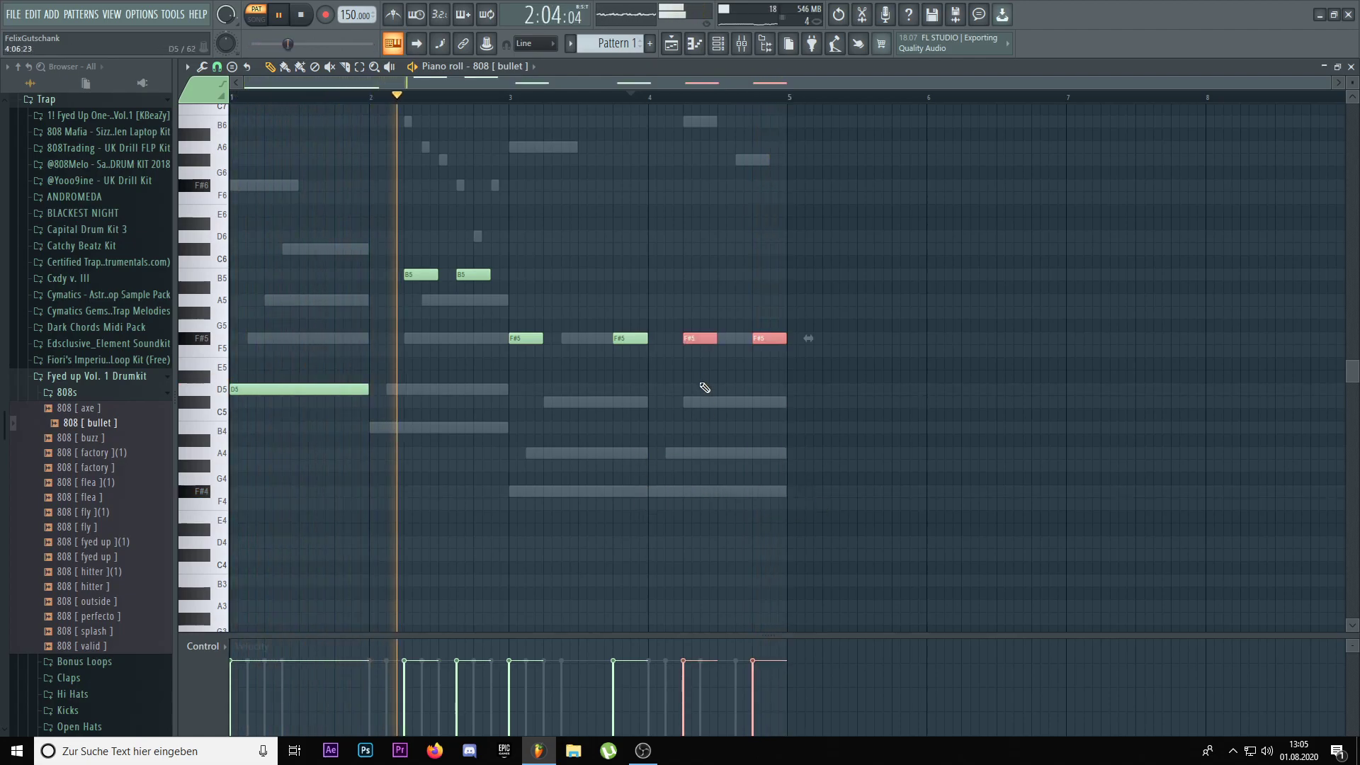
- Raise the two bar 3 bass notes to A5, play the line back, and move the last F#5 note to 4:11
{"action": "left_click_drag", "start_coordinate": [696, 341], "coordinate": [507, 453]}
{"action": "key", "text": "ctrl+Up"}
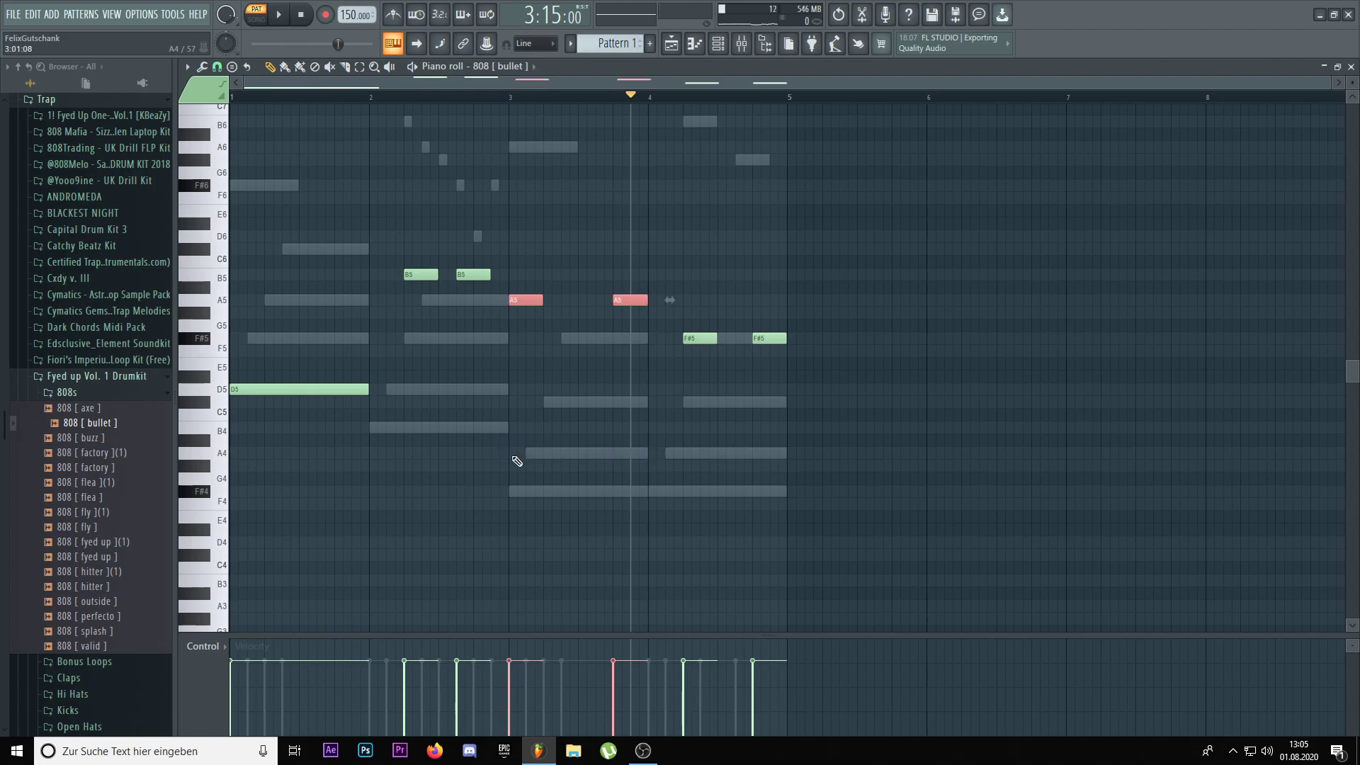
{"action": "left_click_drag", "start_coordinate": [814, 354], "coordinate": [646, 309], "text": "ctrl"}
{"action": "key", "text": "ctrl+d"}
{"action": "key", "text": "space"}
{"action": "key", "text": "space"}
{"action": "left_click", "coordinate": [307, 11]}
{"action": "key", "text": "space"}
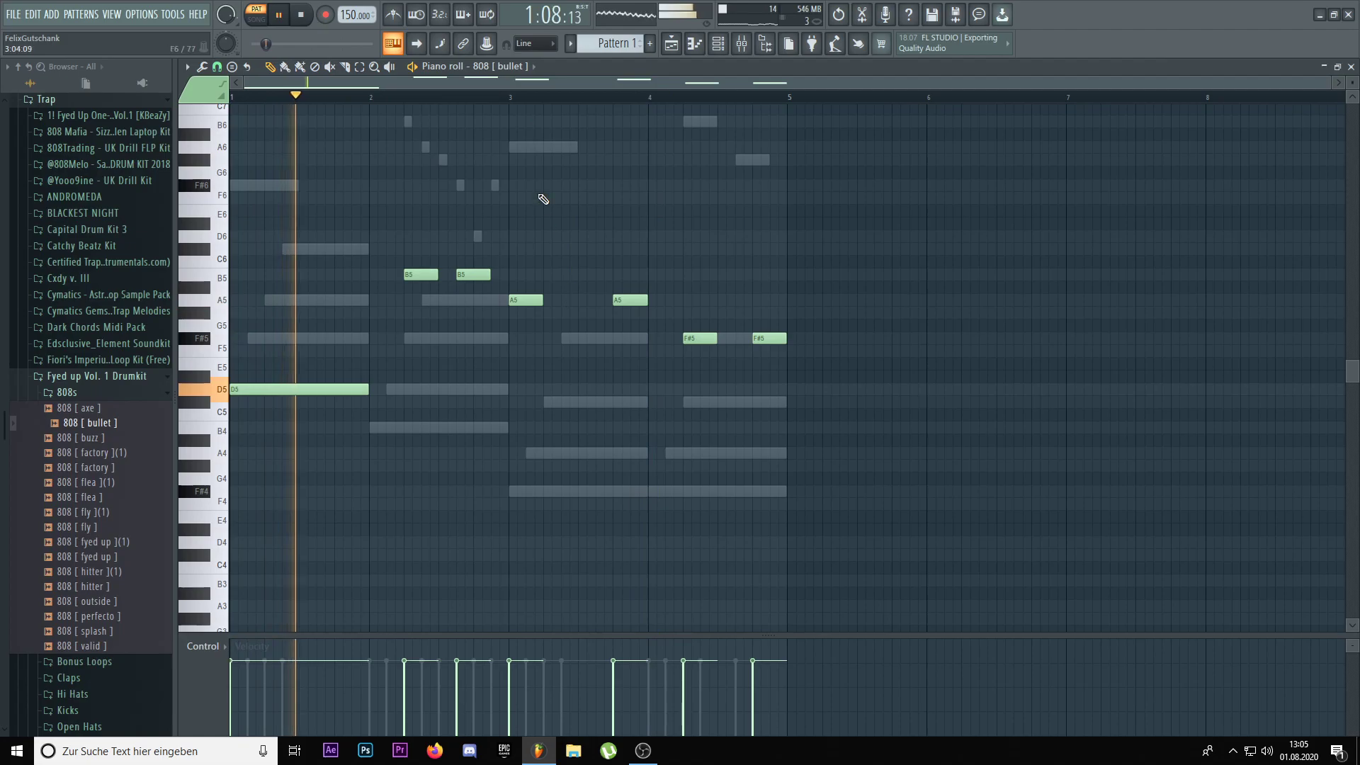
{"action": "scroll", "coordinate": [794, 284], "scroll_direction": "up", "scroll_amount": 2}
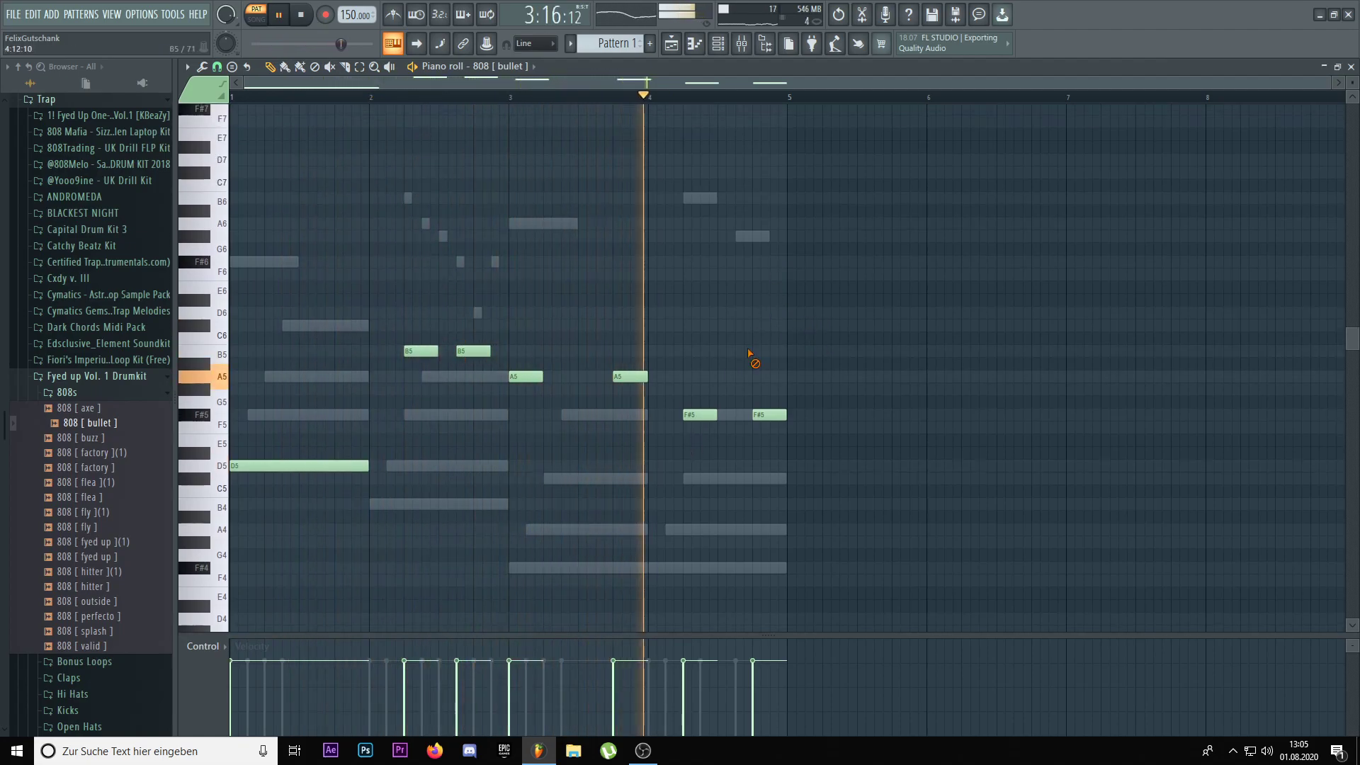
{"action": "left_click_drag", "start_coordinate": [759, 417], "coordinate": [743, 414]}
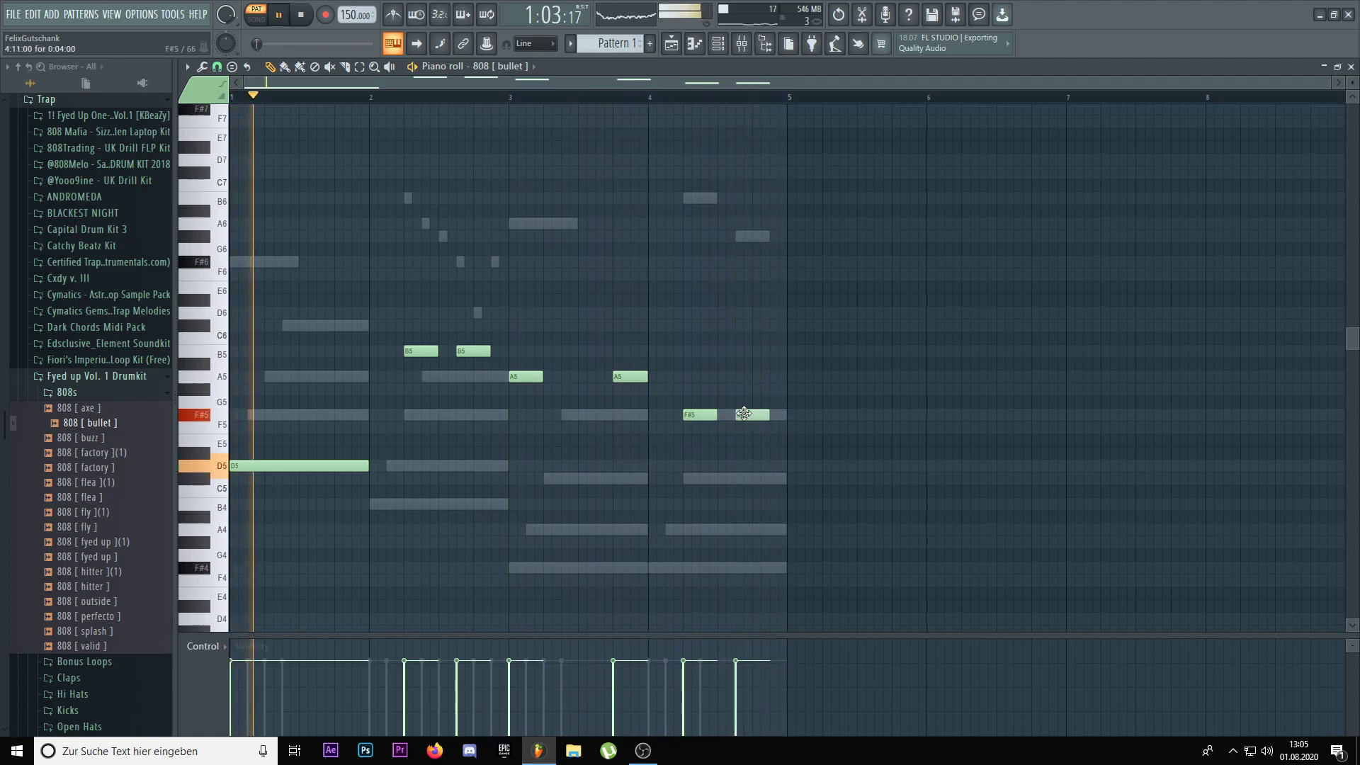
- Add hi hat [ slippery ] from the Fyed up Vol. 1 Drumkit's Hi Hats folder as a channel and fill every two steps
{"action": "key", "text": "F7"}
{"action": "left_click", "coordinate": [71, 392]}
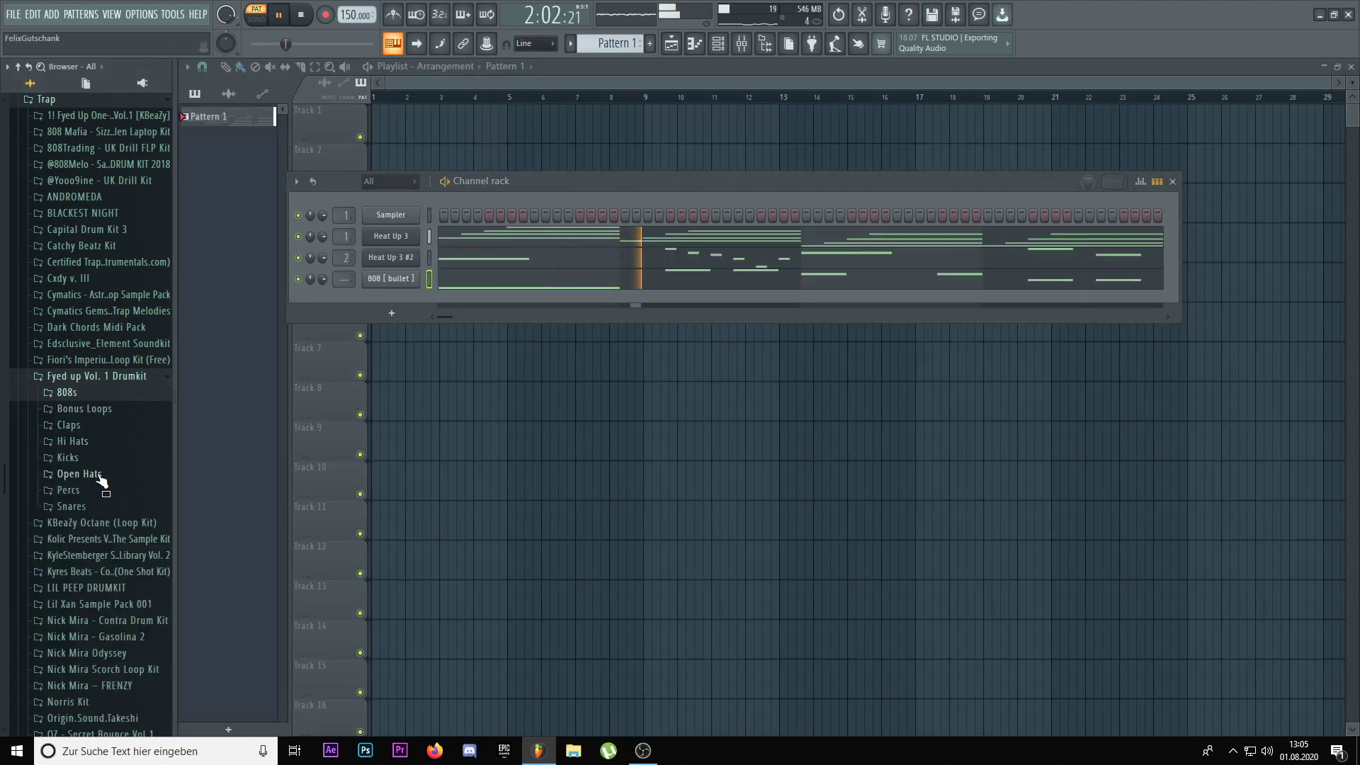
{"action": "left_click", "coordinate": [72, 440]}
{"action": "left_click", "coordinate": [113, 532]}
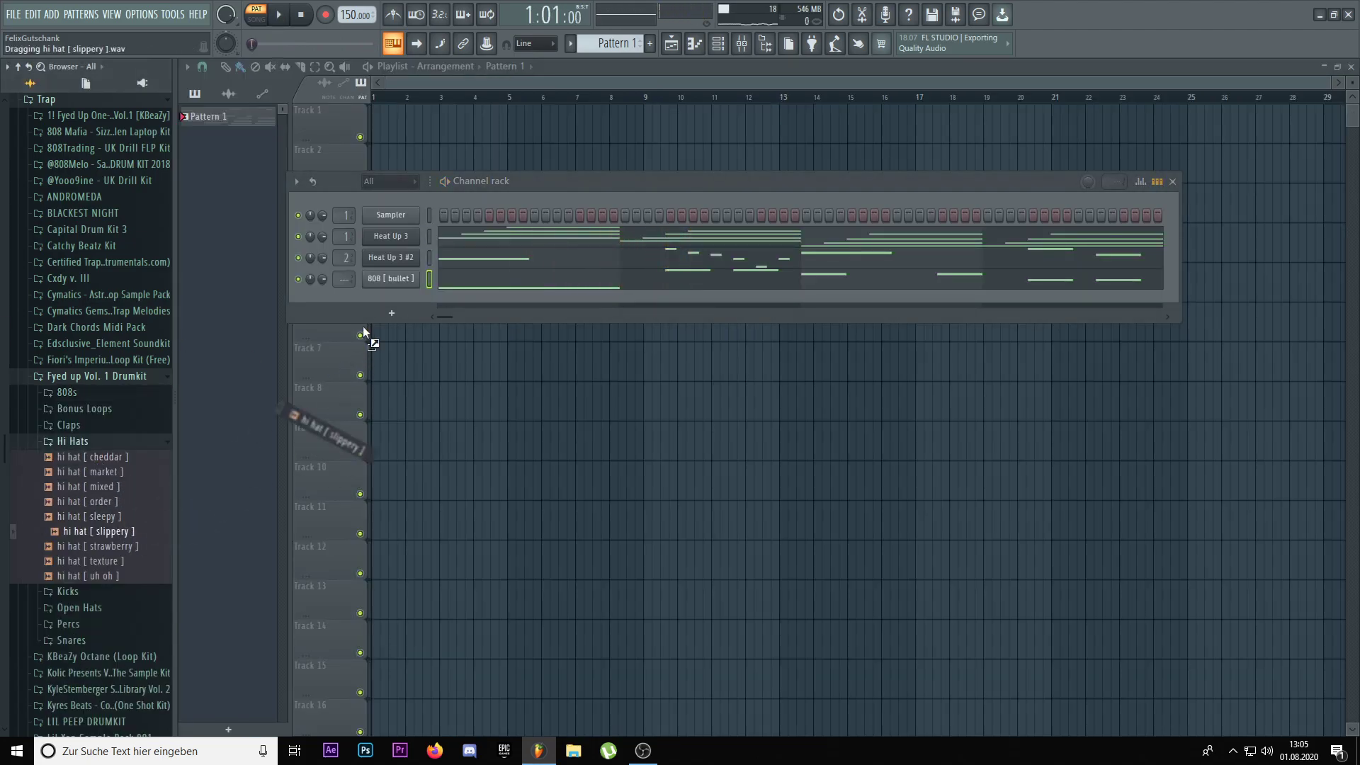
{"action": "left_click_drag", "start_coordinate": [386, 296], "coordinate": [403, 295]}
{"action": "right_click", "coordinate": [418, 292]}
{"action": "left_click", "coordinate": [582, 344]}
{"action": "key", "text": "space"}
- Audition other hi-hat samples against the beat and replace the channel's sample with hi hat [ market ]
{"action": "left_click", "coordinate": [93, 444]}
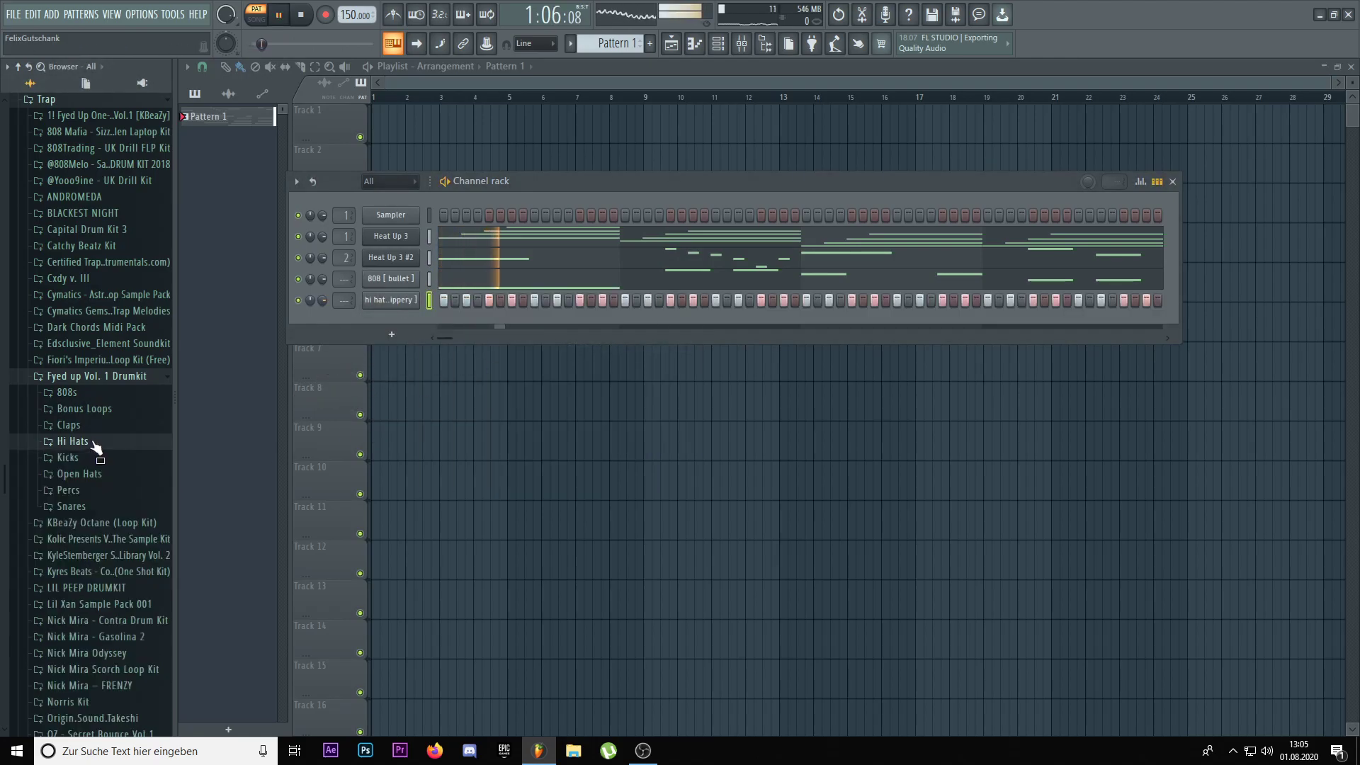
{"action": "left_click", "coordinate": [94, 443]}
{"action": "key", "text": "space"}
{"action": "middle_click", "coordinate": [124, 537]}
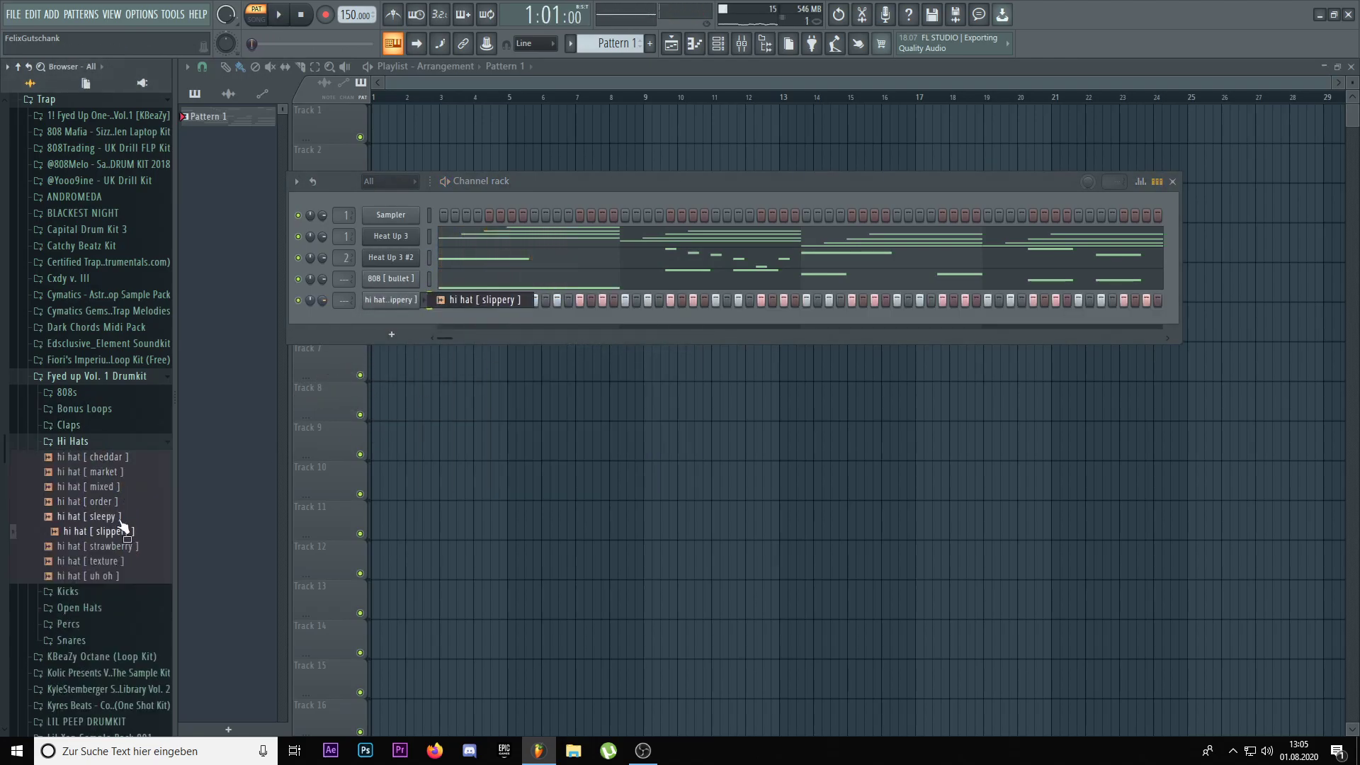
{"action": "key", "text": "space"}
{"action": "middle_click", "coordinate": [119, 488]}
{"action": "left_click", "coordinate": [126, 472]}
{"action": "left_click", "coordinate": [114, 440]}
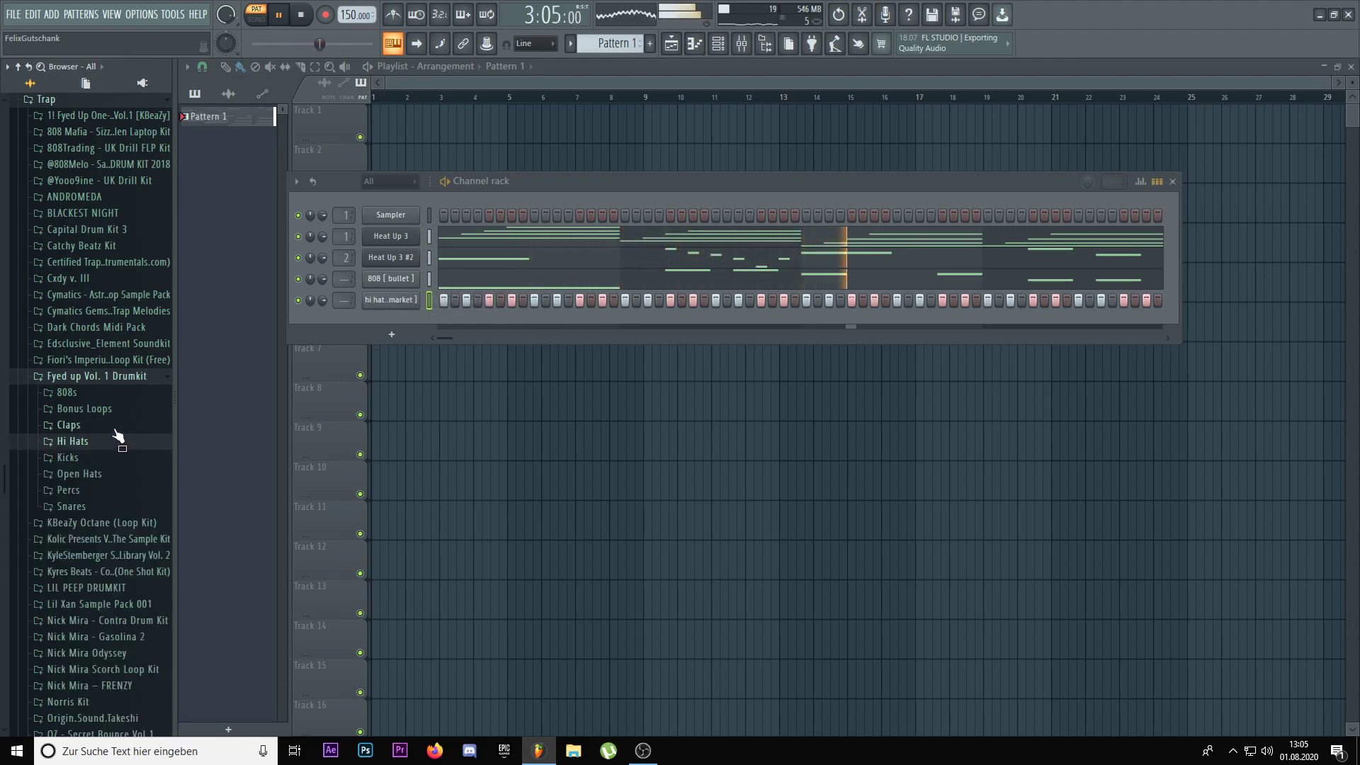
- Add clap [ crunchy ] from the Claps folder as a channel with a hit on step 9 of all four bars
{"action": "left_click", "coordinate": [70, 425]}
{"action": "left_click_drag", "start_coordinate": [92, 455], "coordinate": [520, 325]}
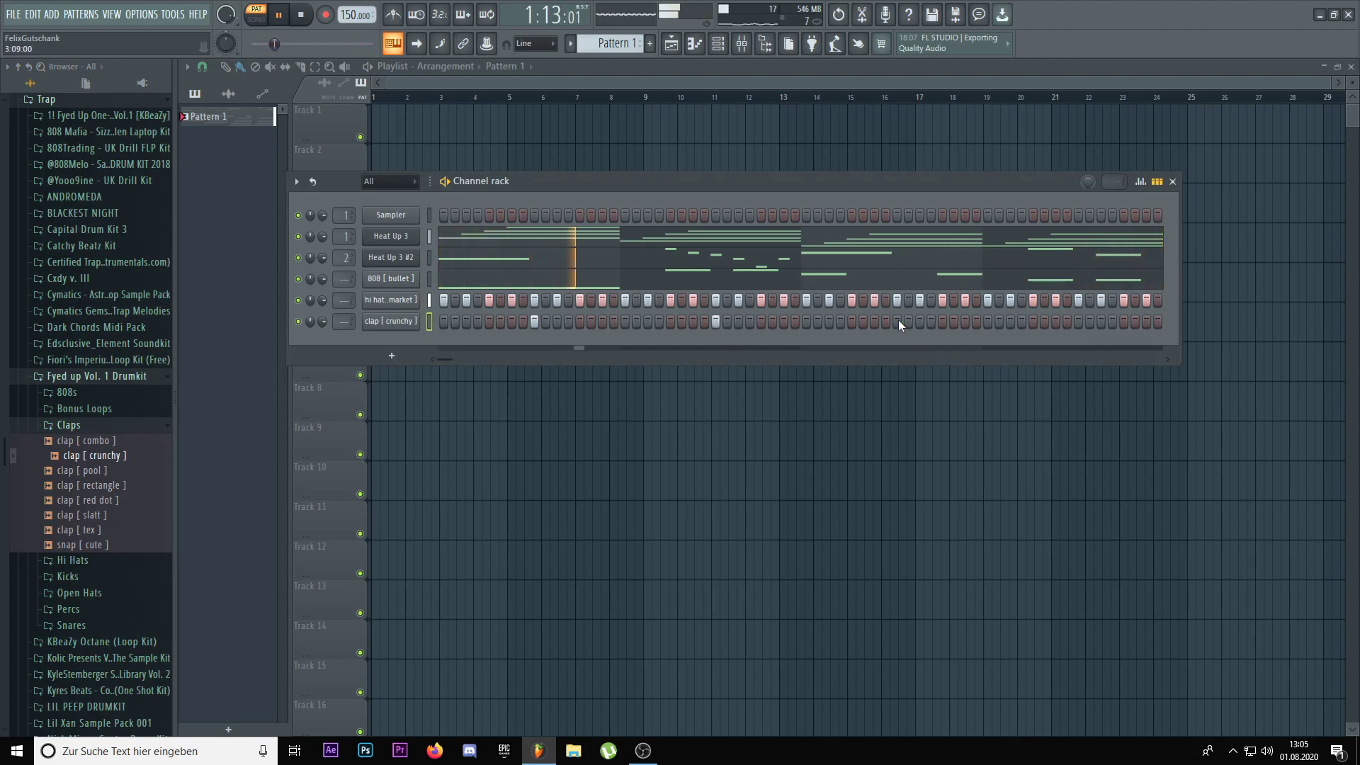
{"action": "left_click", "coordinate": [100, 425]}
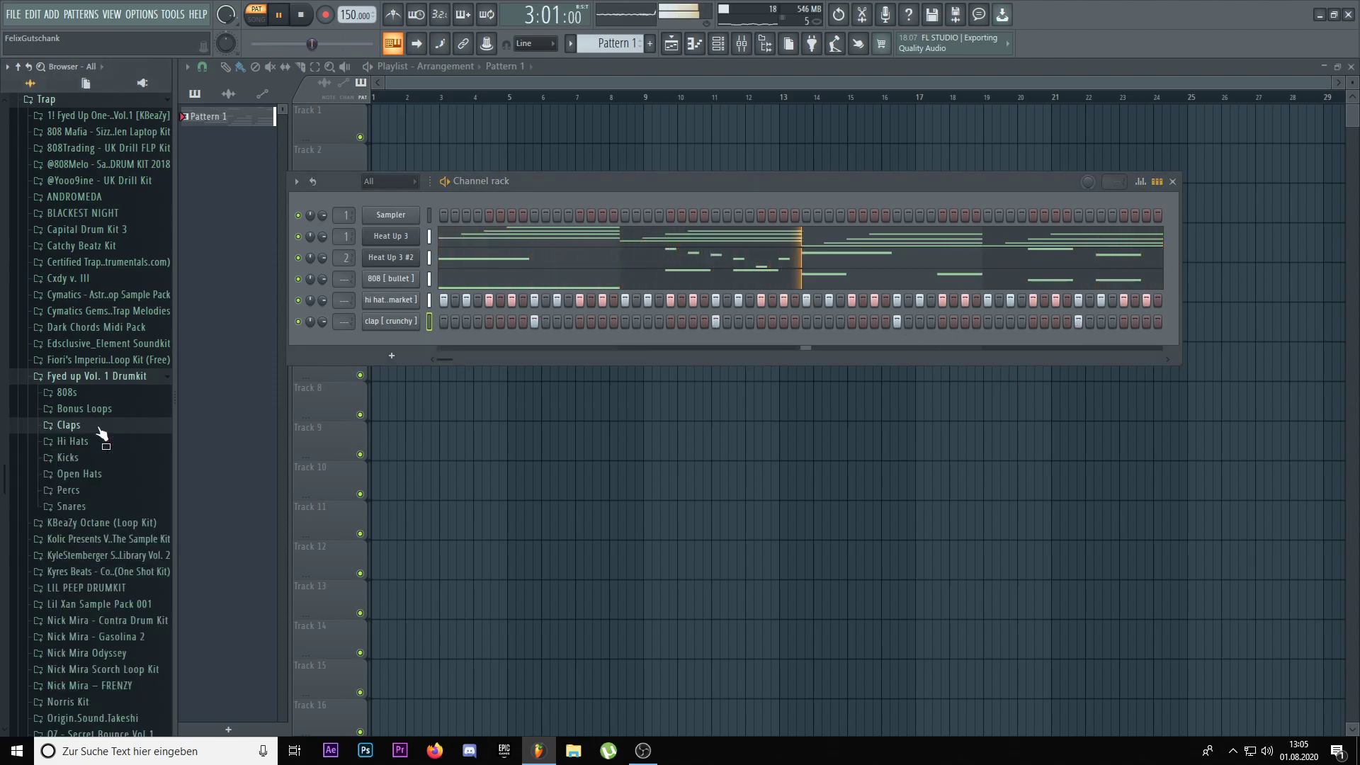
- Add snare [ next ] from the Snares folder as a channel with hits at 1:15, 2:03, 3:07, 4:03 and 4:09
{"action": "left_click", "coordinate": [96, 448]}
{"action": "left_click", "coordinate": [96, 447]}
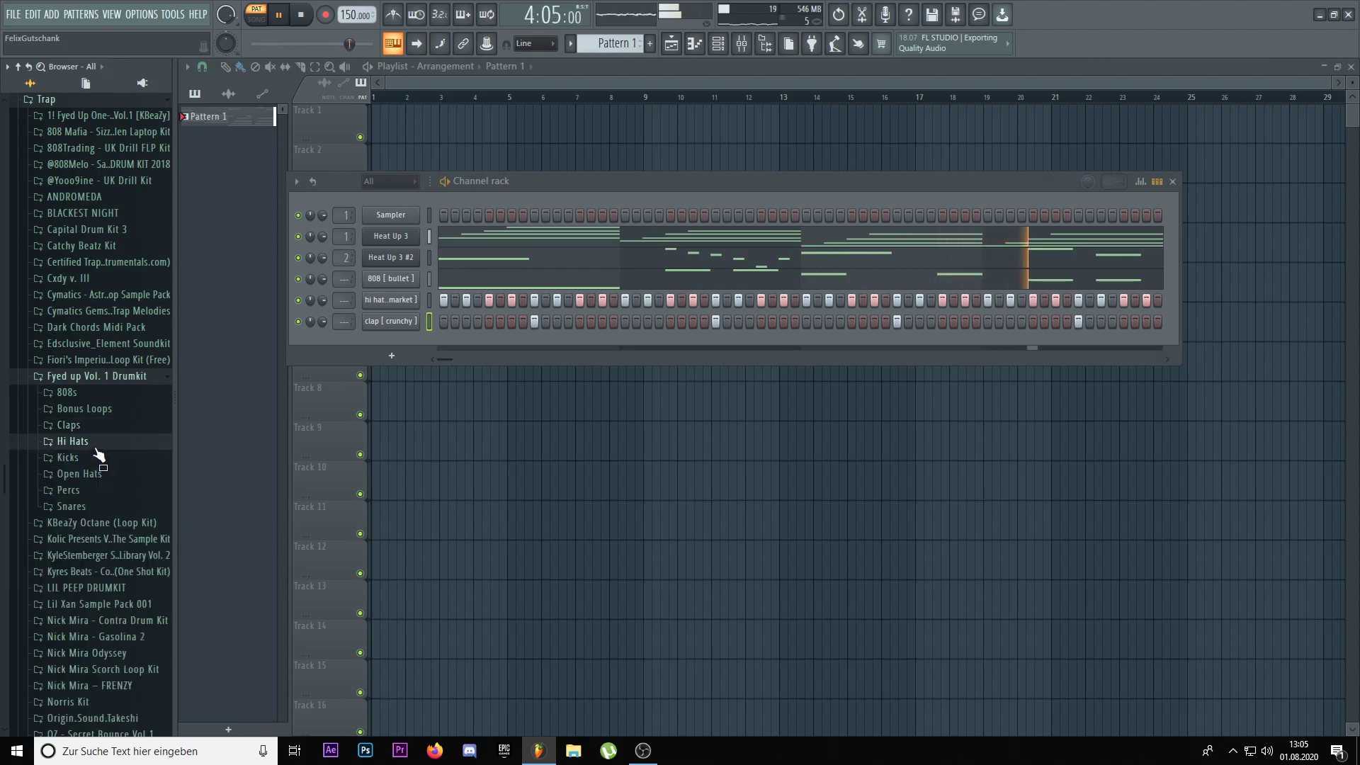
{"action": "left_click", "coordinate": [99, 506]}
{"action": "left_click", "coordinate": [105, 581]}
{"action": "left_click_drag", "start_coordinate": [105, 581], "coordinate": [391, 338]}
{"action": "left_click", "coordinate": [603, 343]}
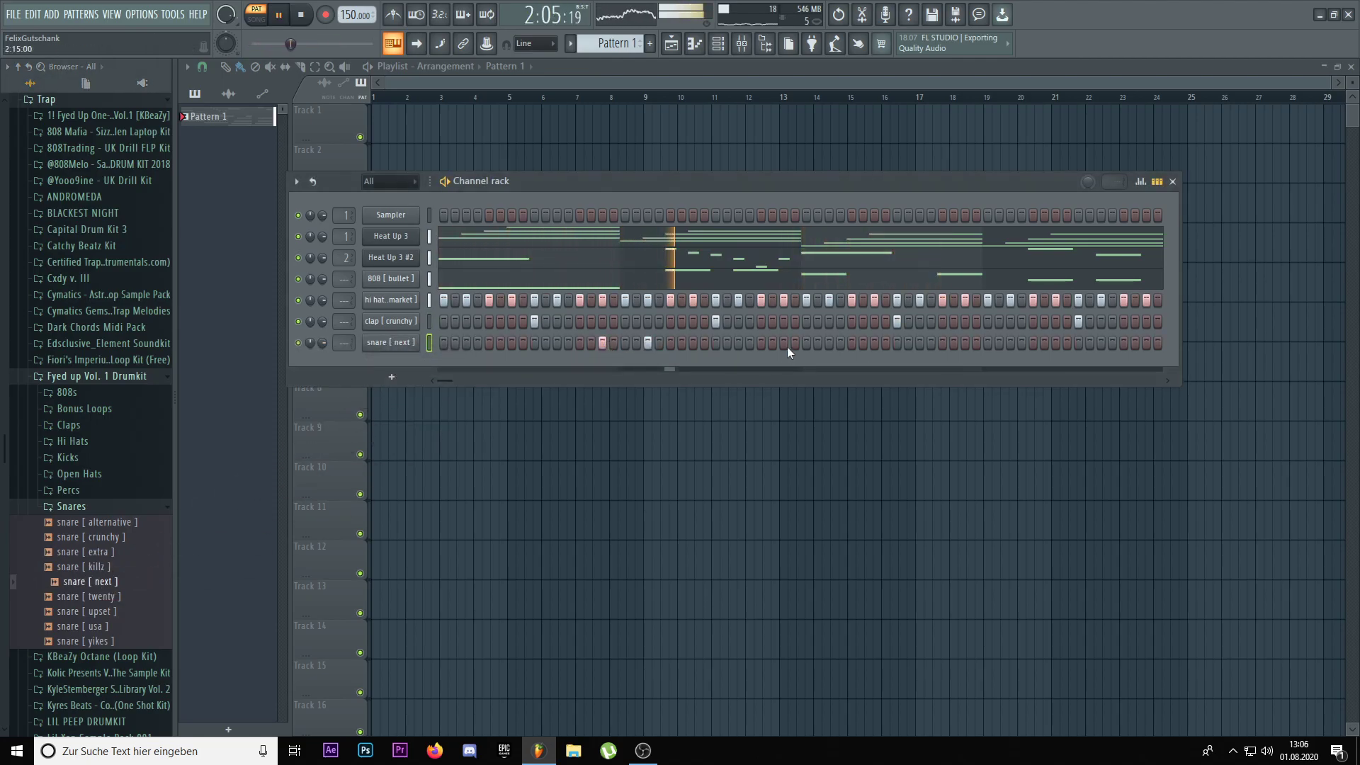
{"action": "left_click", "coordinate": [875, 343]}
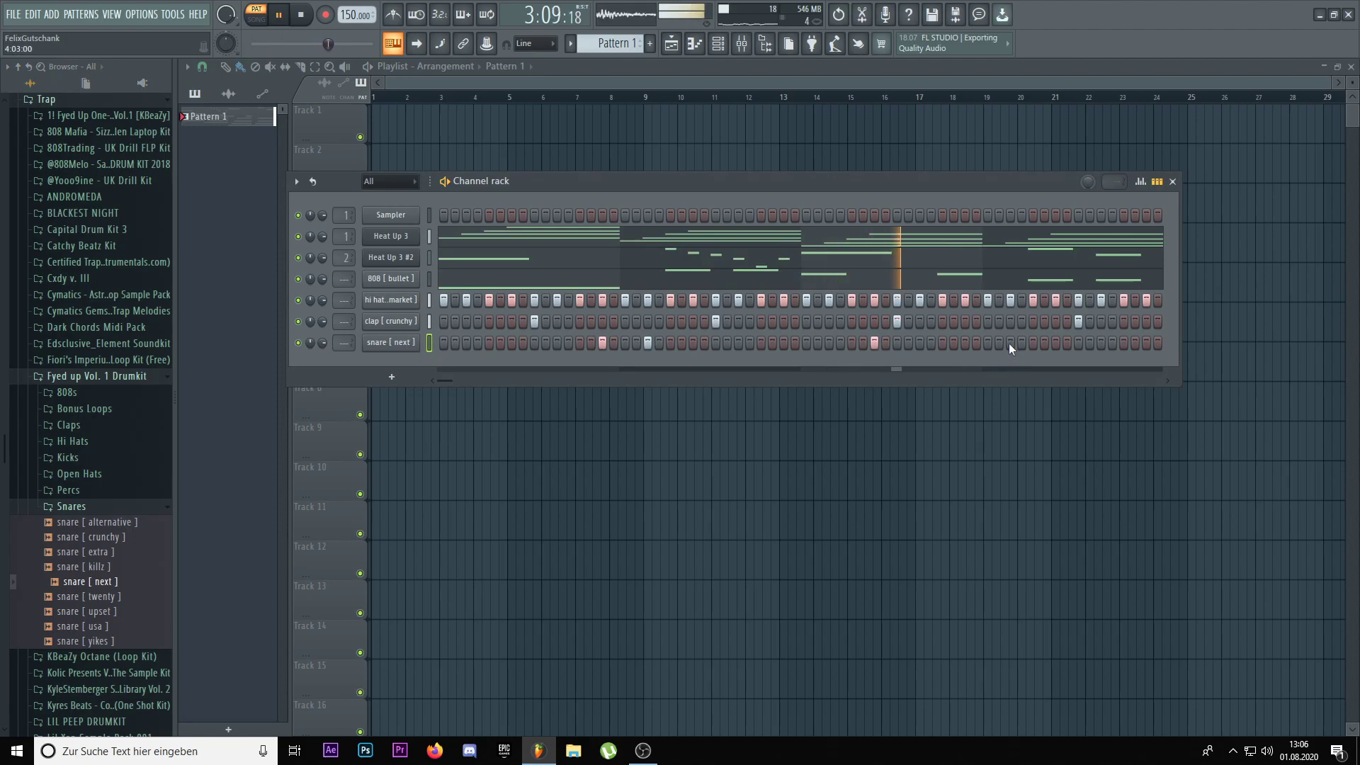
{"action": "left_click", "coordinate": [1081, 343]}
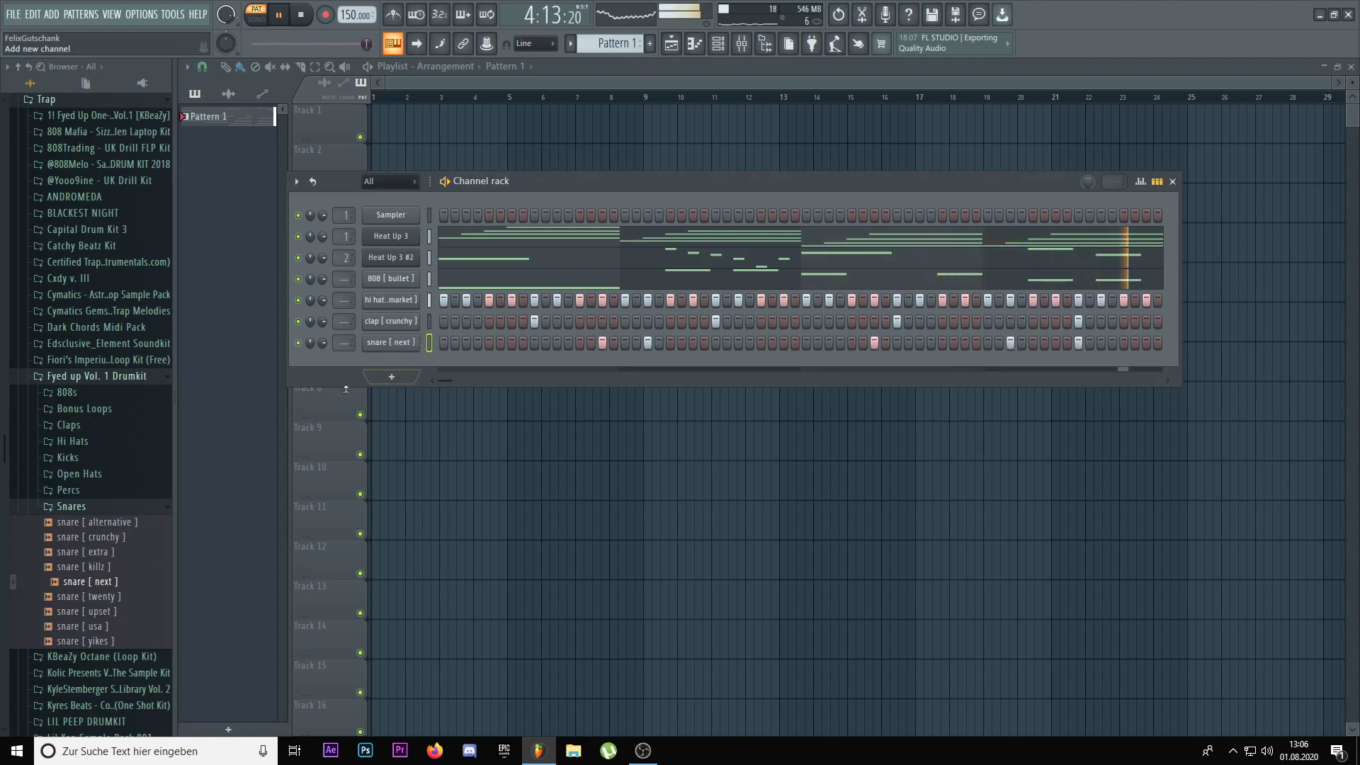
- Add open hat [ horse ] above the hi-hat channel with hits at 1:01, 2:05, 2:11, 3:01, 4:05 and 4:13
{"action": "left_click", "coordinate": [124, 508]}
{"action": "left_click", "coordinate": [100, 475]}
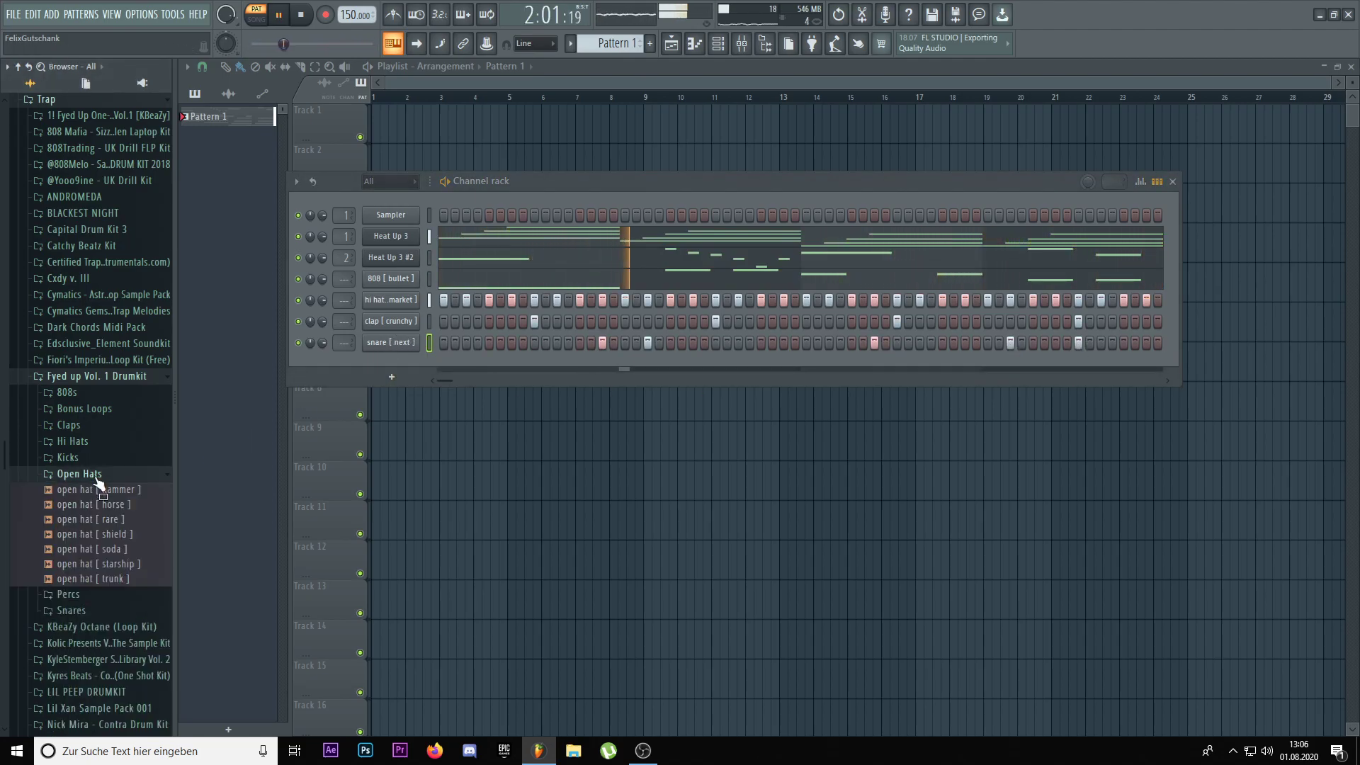
{"action": "left_click_drag", "start_coordinate": [108, 508], "coordinate": [416, 291]}
{"action": "left_click", "coordinate": [120, 535]}
{"action": "left_click", "coordinate": [454, 299]}
{"action": "key", "text": "space"}
{"action": "left_click", "coordinate": [455, 300]}
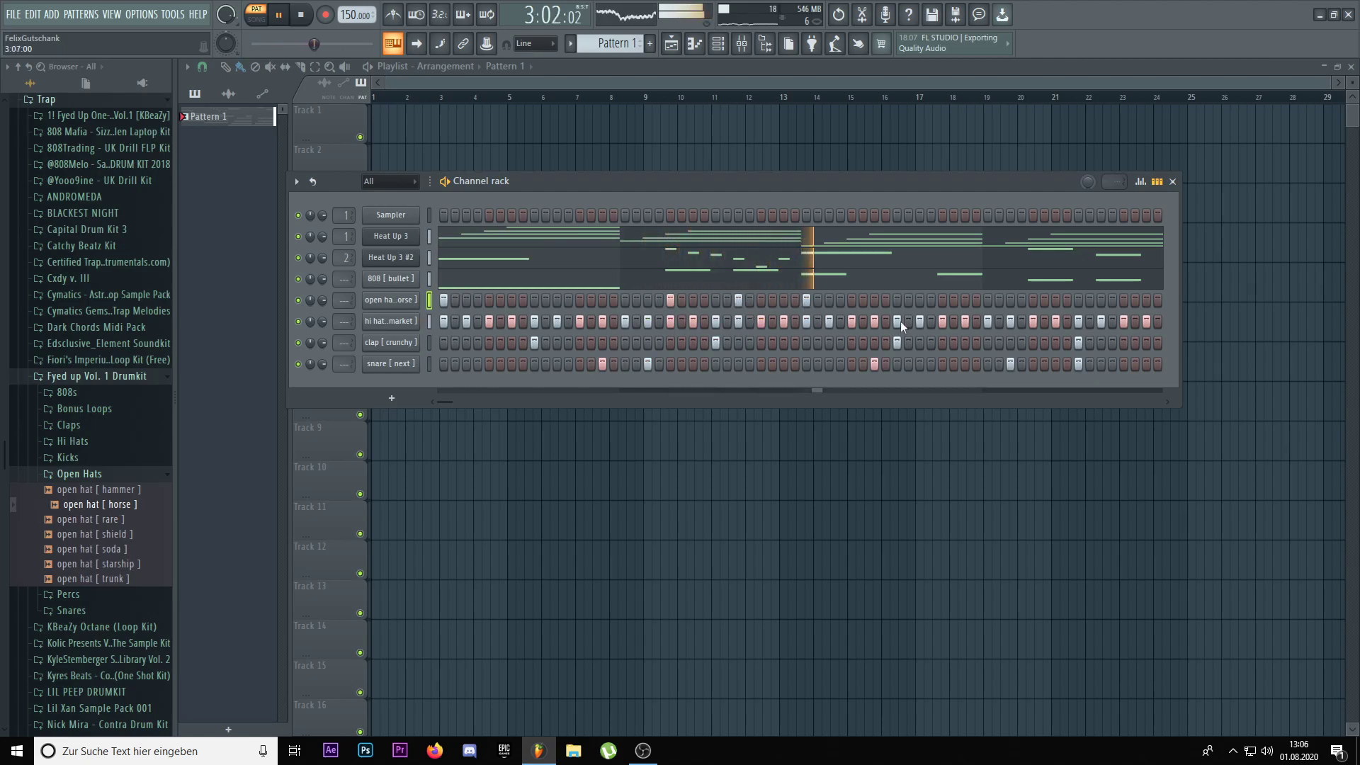
{"action": "left_click", "coordinate": [1033, 300]}
{"action": "left_click", "coordinate": [1123, 300]}
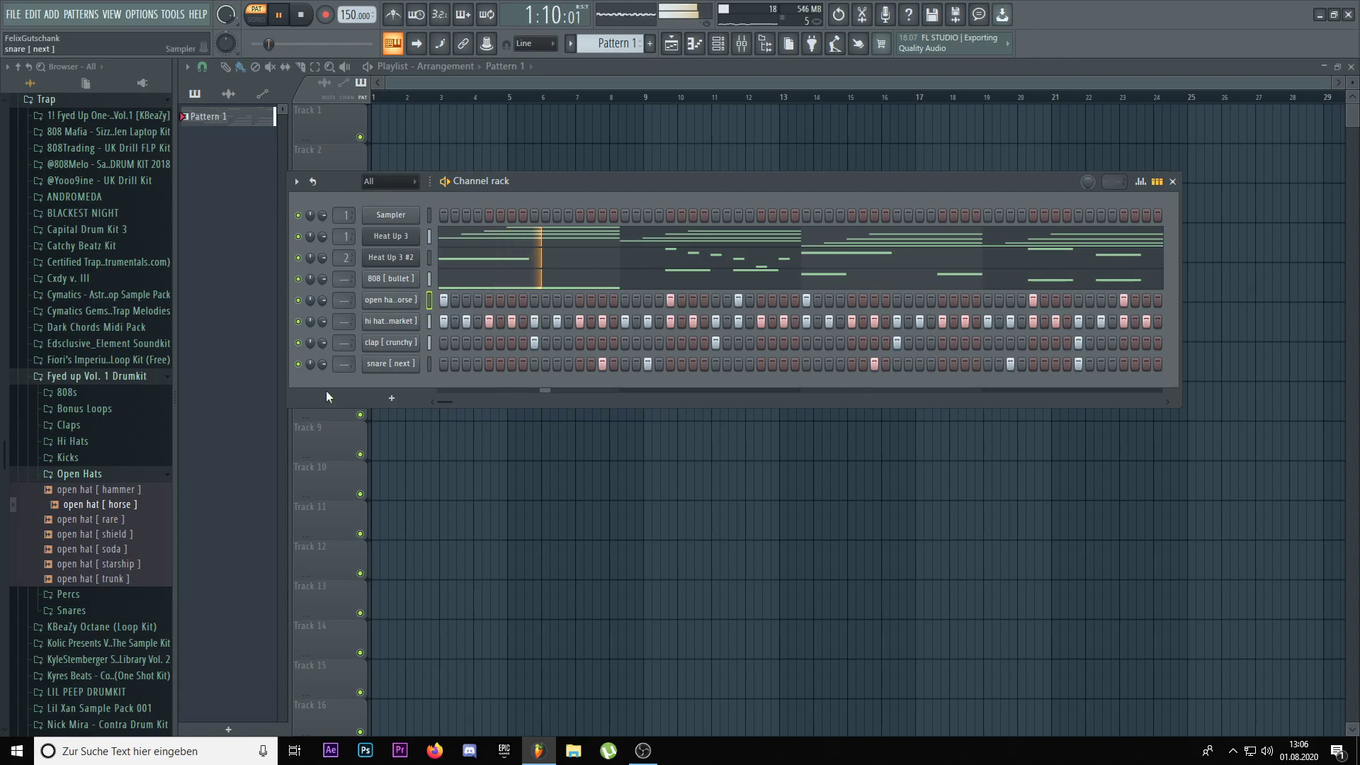
- Add kick [ volume ] from the Kicks folder as a new channel above 808 [ bullet ]
{"action": "left_click", "coordinate": [79, 473]}
{"action": "left_click", "coordinate": [68, 457]}
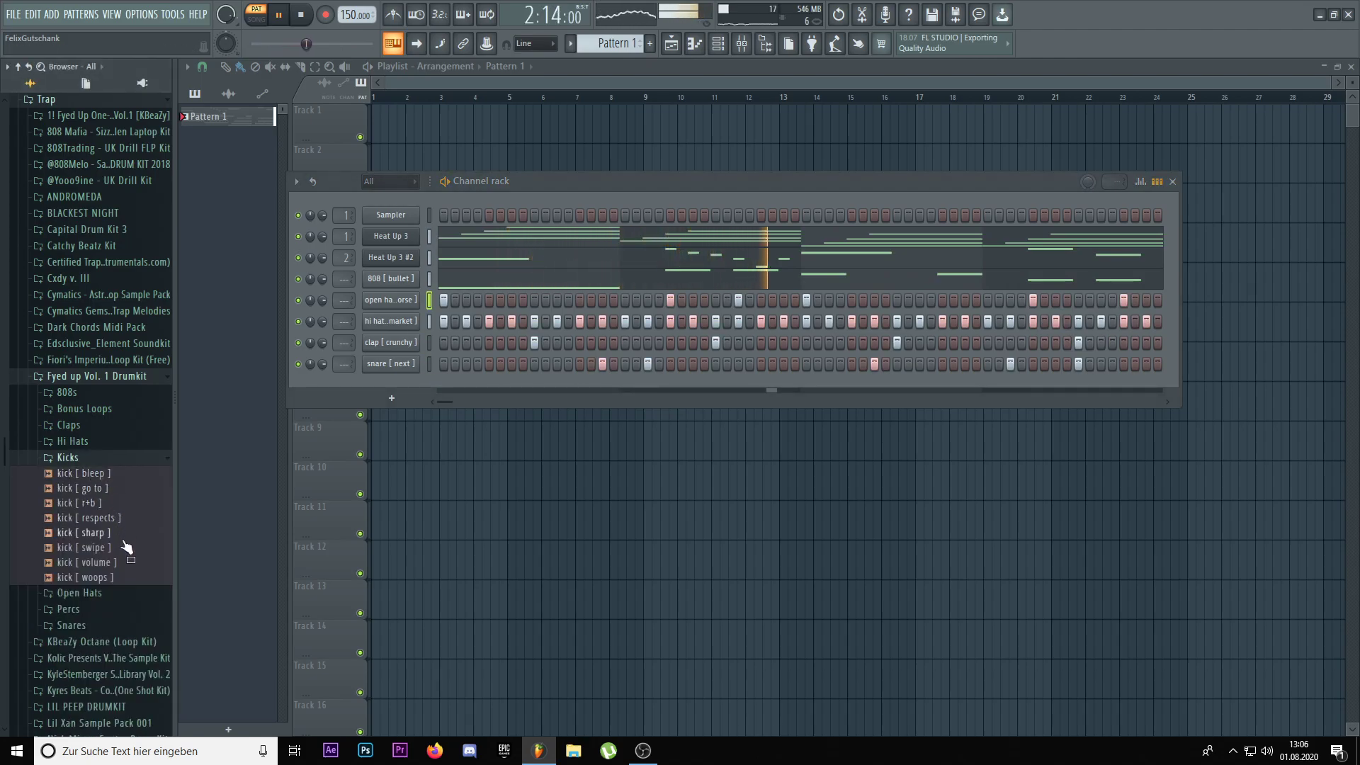
{"action": "left_click_drag", "start_coordinate": [127, 562], "coordinate": [389, 269]}
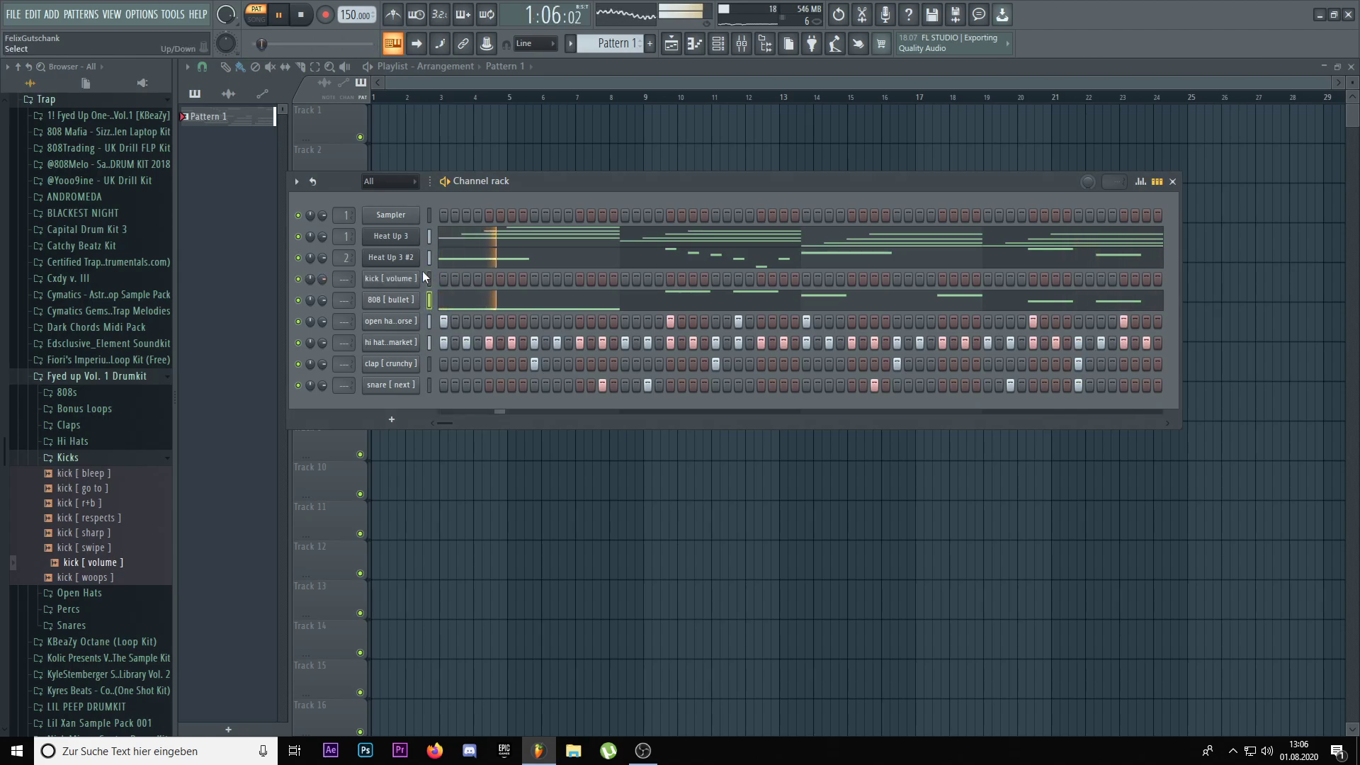
- Paste the 808 [ bullet ] notes into the kick [ volume ] channel, limit them to a single pitch and discard their lengths
{"action": "left_click", "coordinate": [428, 279]}
{"action": "key", "text": "ctrl+v"}
{"action": "left_click", "coordinate": [471, 282]}
{"action": "key", "text": "alt+k"}
{"action": "key", "text": "Return"}
{"action": "key", "text": "shift+d"}
{"action": "key", "text": "F7"}
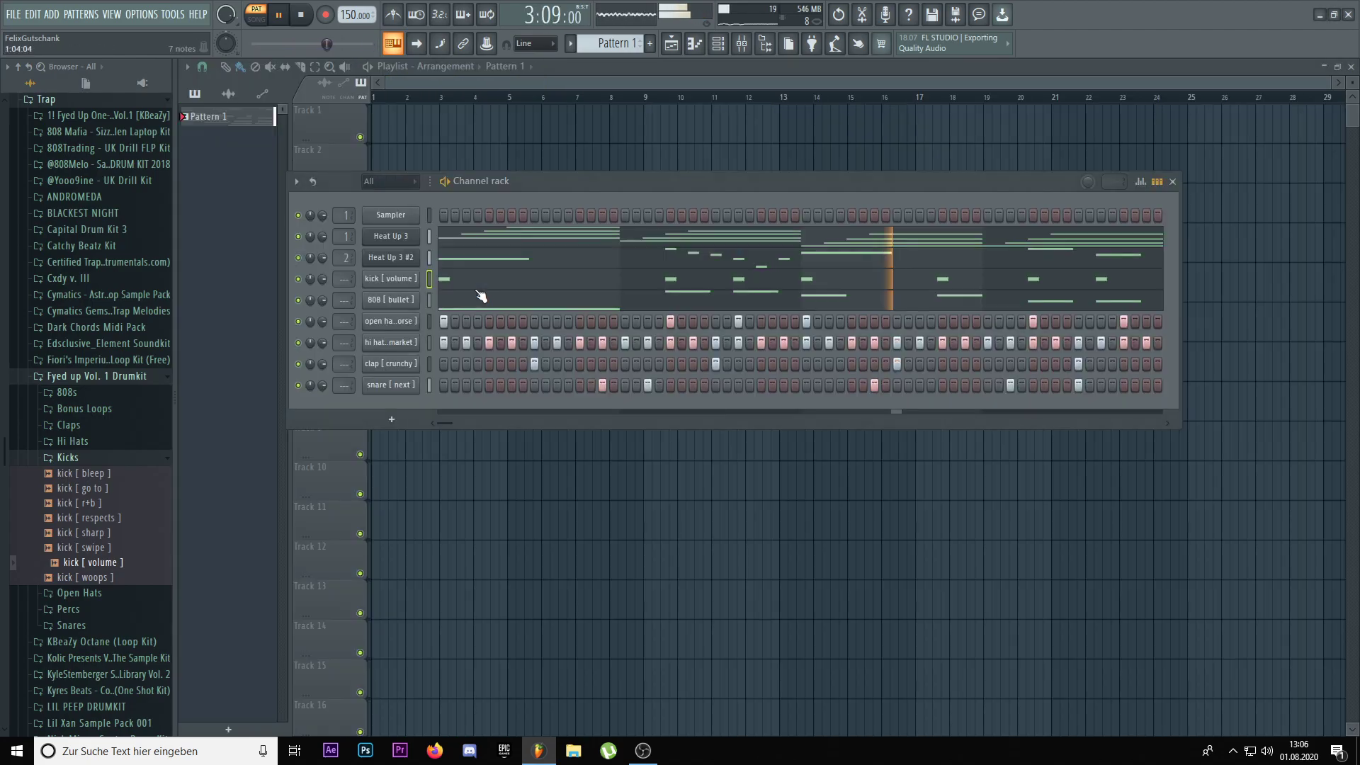
- Detect the pitch of the kick [ volume ] sample in Edison and set the channel's root note to E5
{"action": "left_click", "coordinate": [418, 282]}
{"action": "key", "text": "space"}
{"action": "right_click", "coordinate": [422, 525]}
{"action": "left_click", "coordinate": [461, 563]}
{"action": "right_click", "coordinate": [445, 485]}
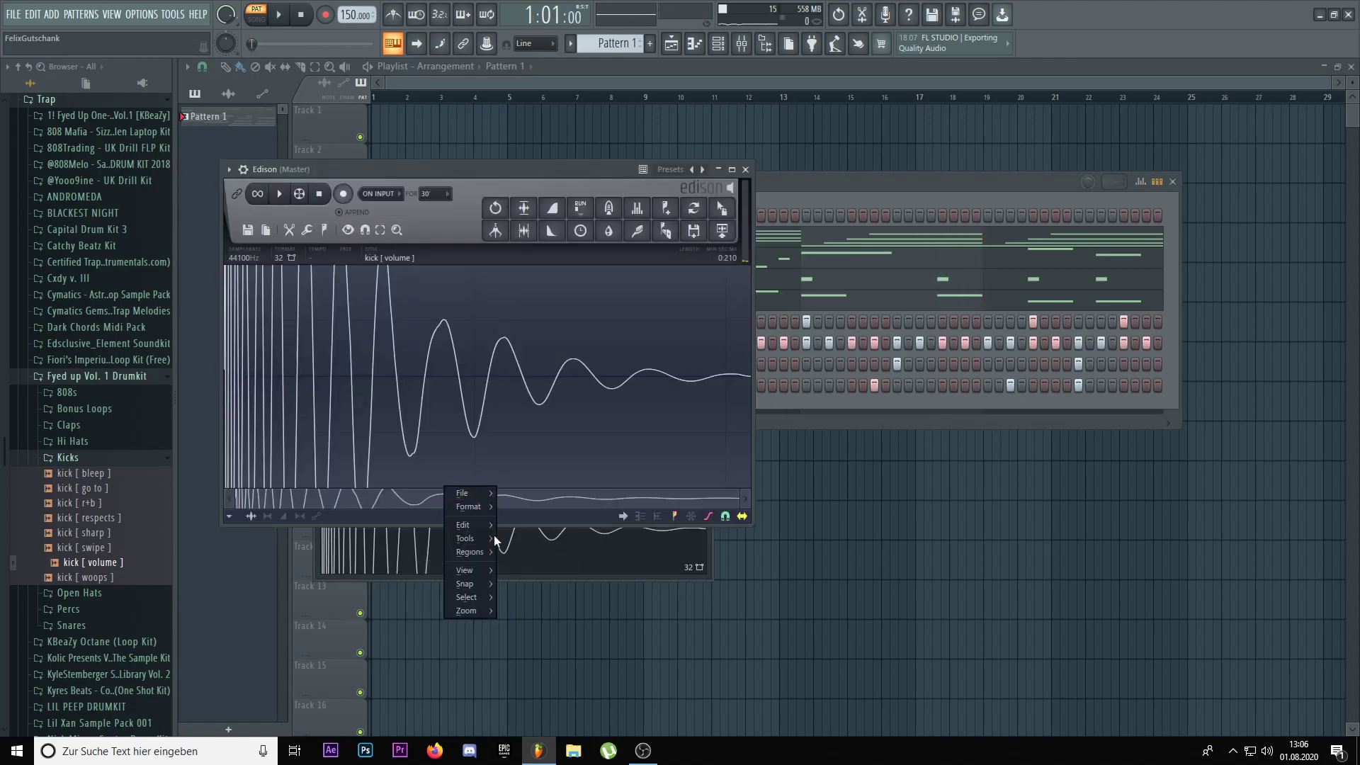
{"action": "mouse_move", "coordinate": [480, 549]}
{"action": "left_click", "coordinate": [561, 681]}
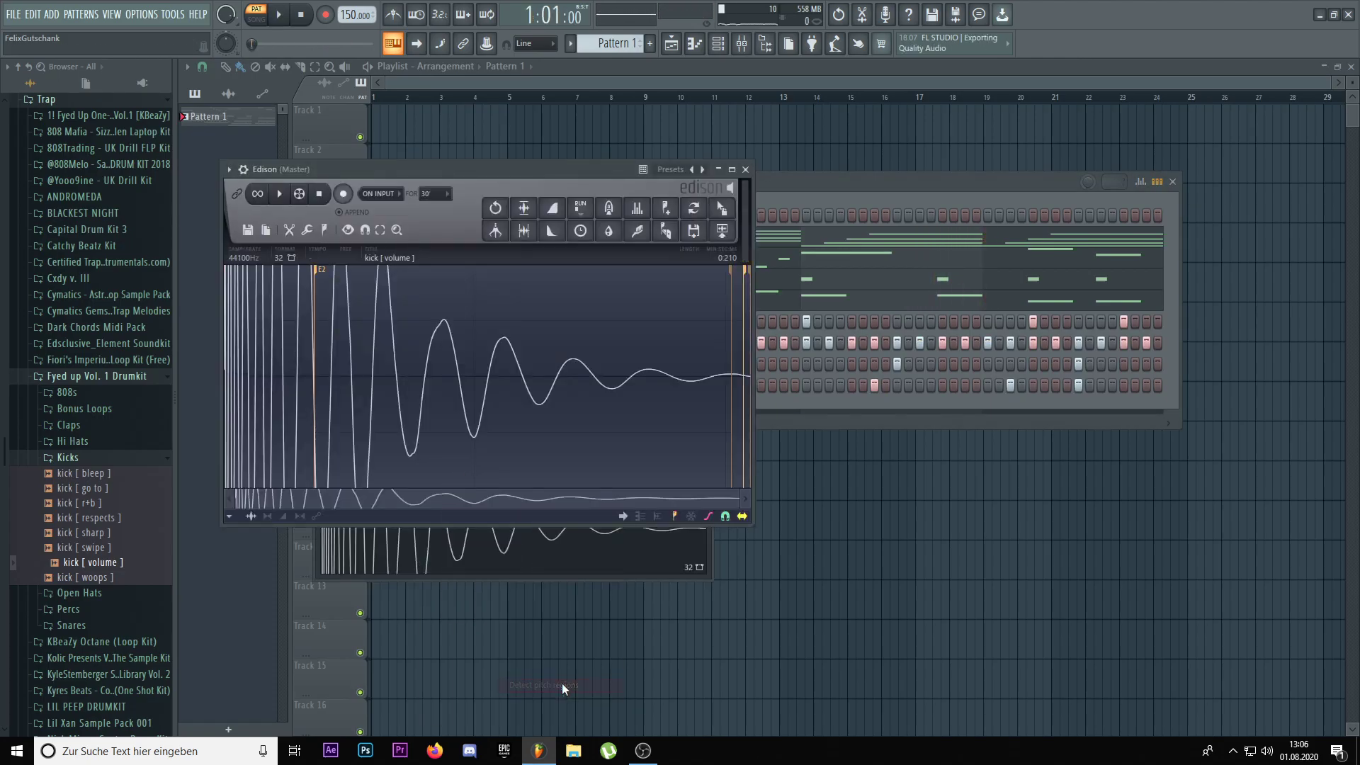
{"action": "key", "text": "Escape"}
{"action": "left_click", "coordinate": [363, 287]}
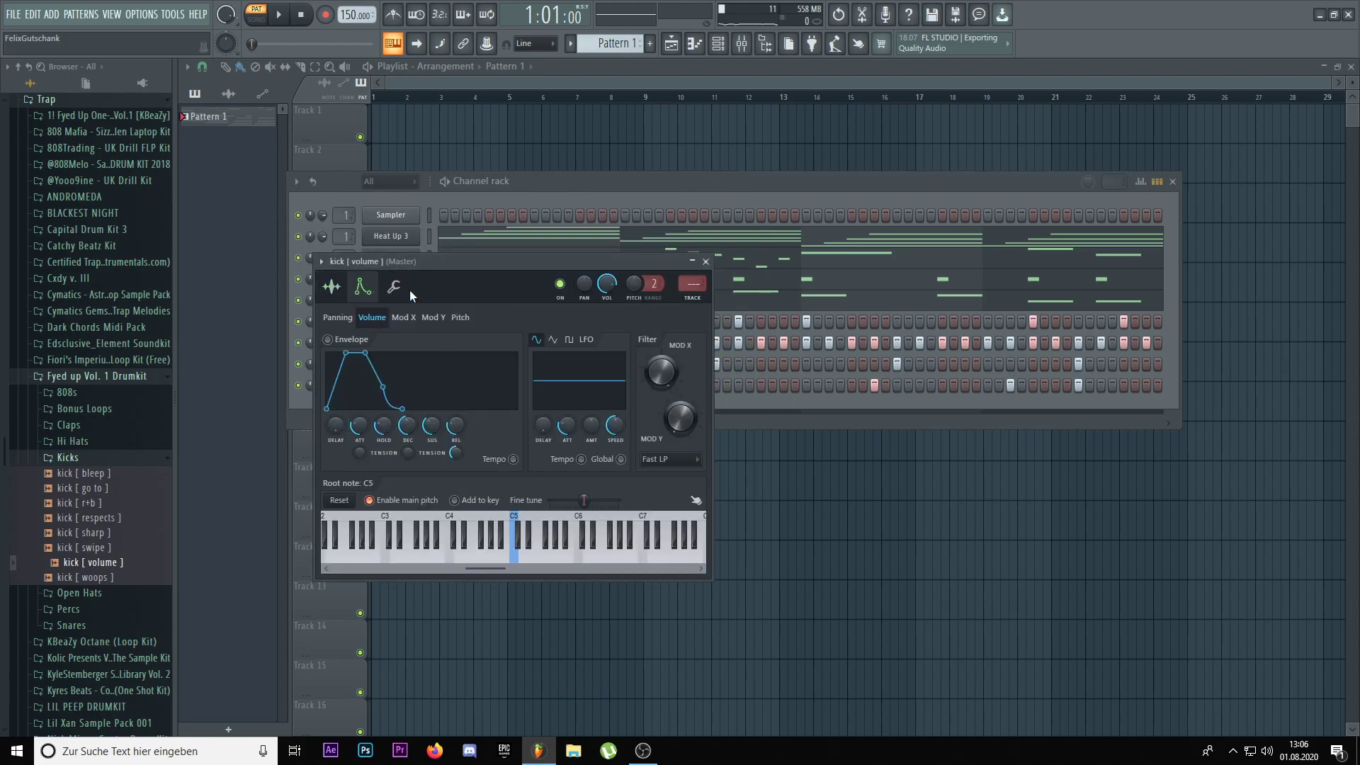
{"action": "left_click", "coordinate": [531, 557]}
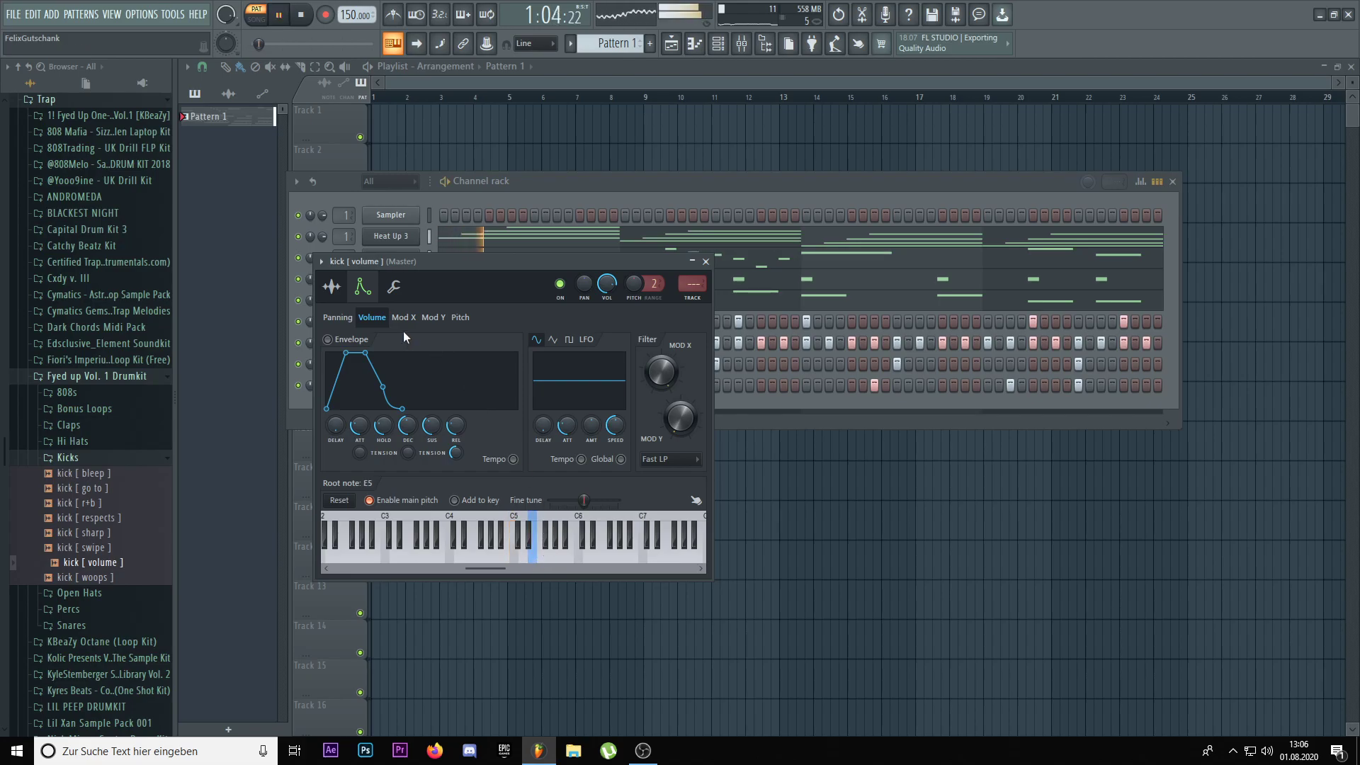
- Raise the velocity of all kick [ volume ] notes to maximum in the piano roll
{"action": "key", "text": "Escape"}
{"action": "left_click", "coordinate": [467, 282]}
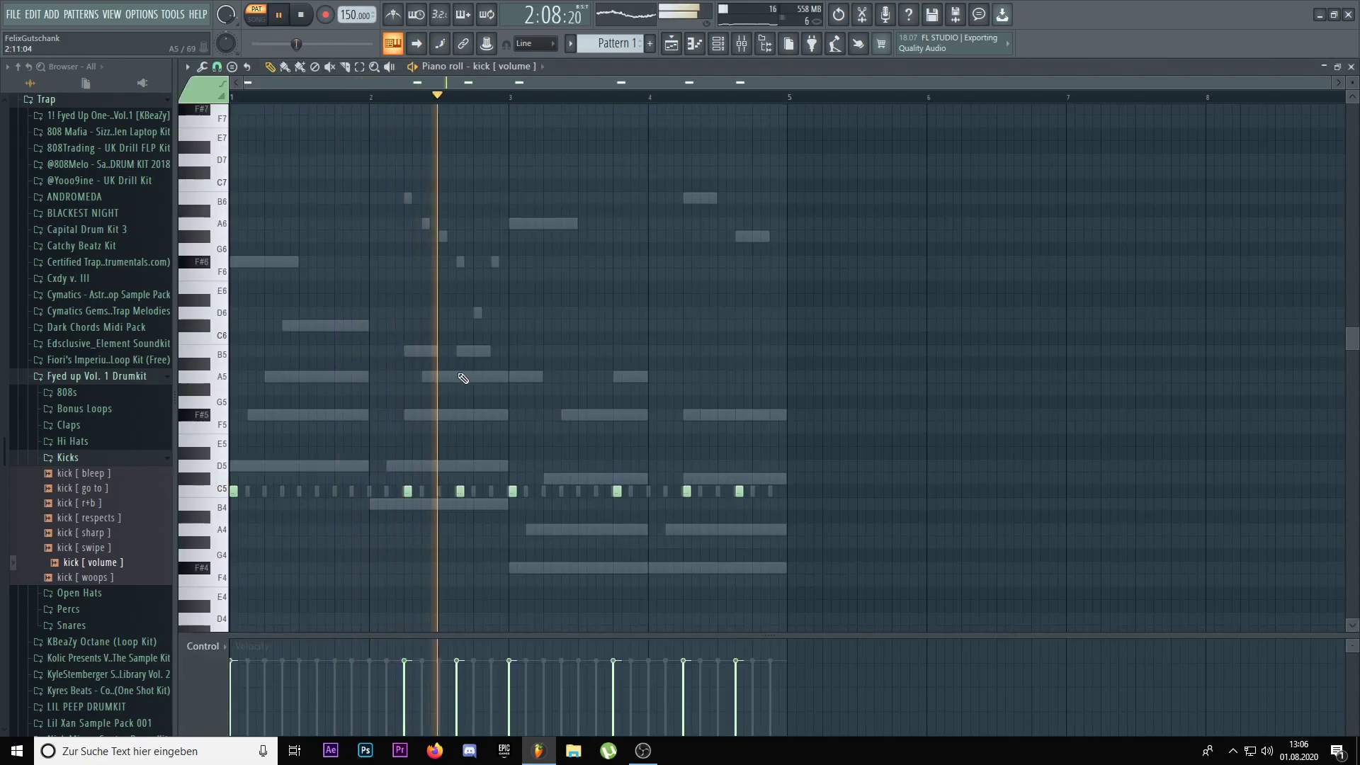
{"action": "key", "text": "F7"}
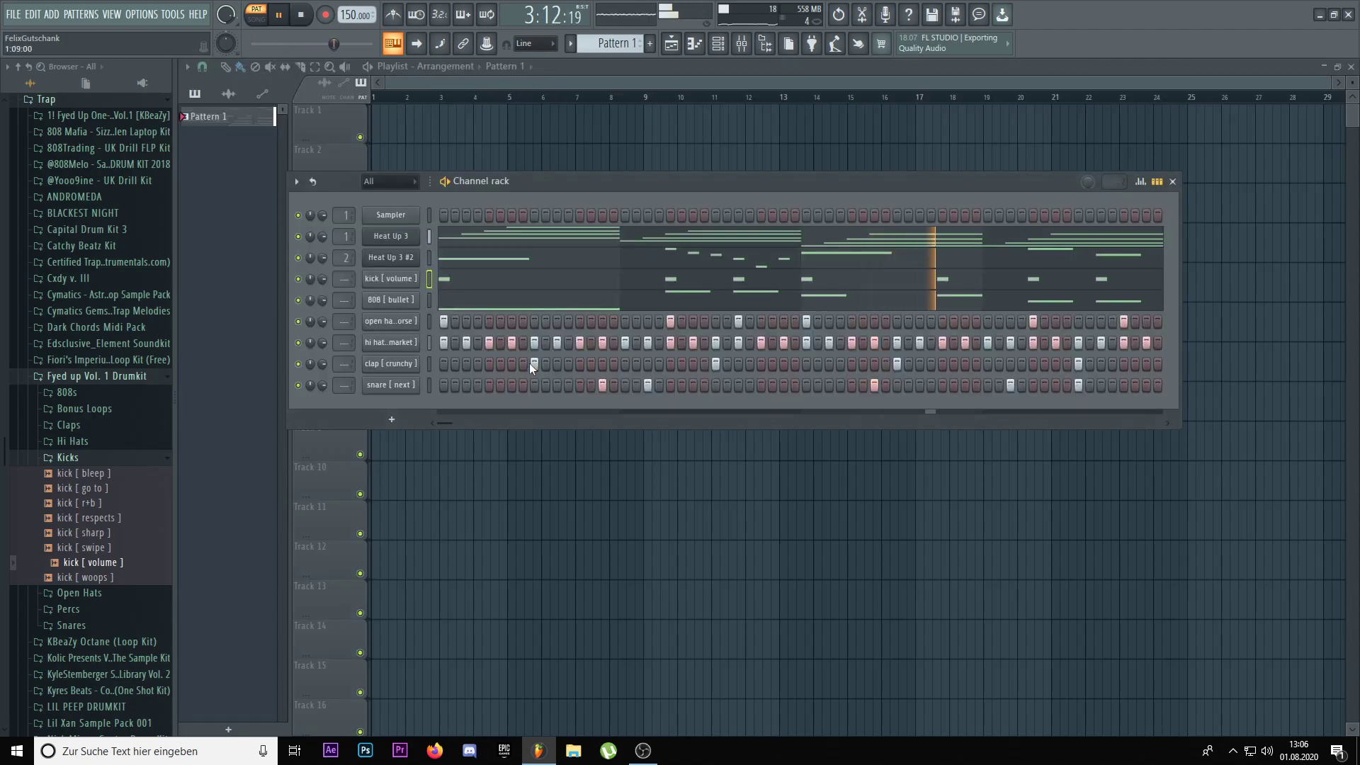
{"action": "key", "text": "F7"}
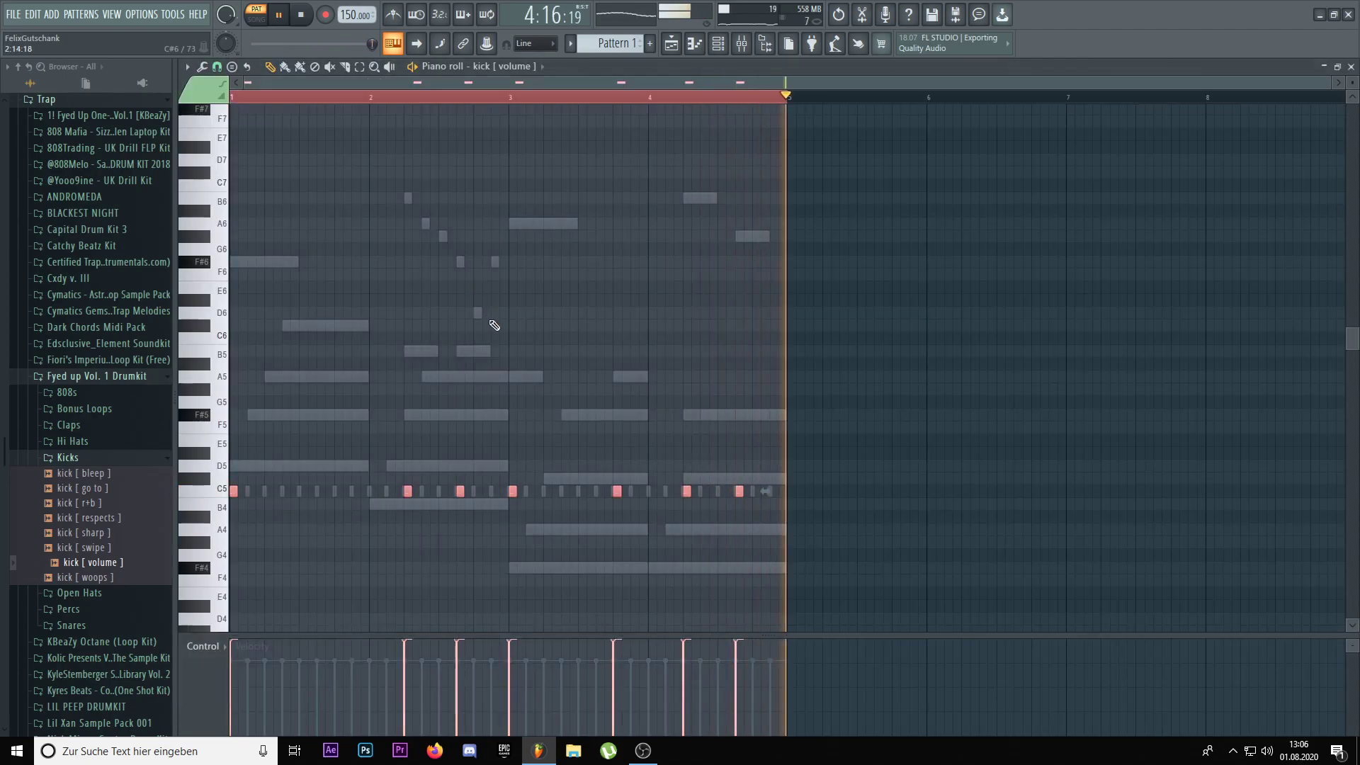
{"action": "key", "text": "F7"}
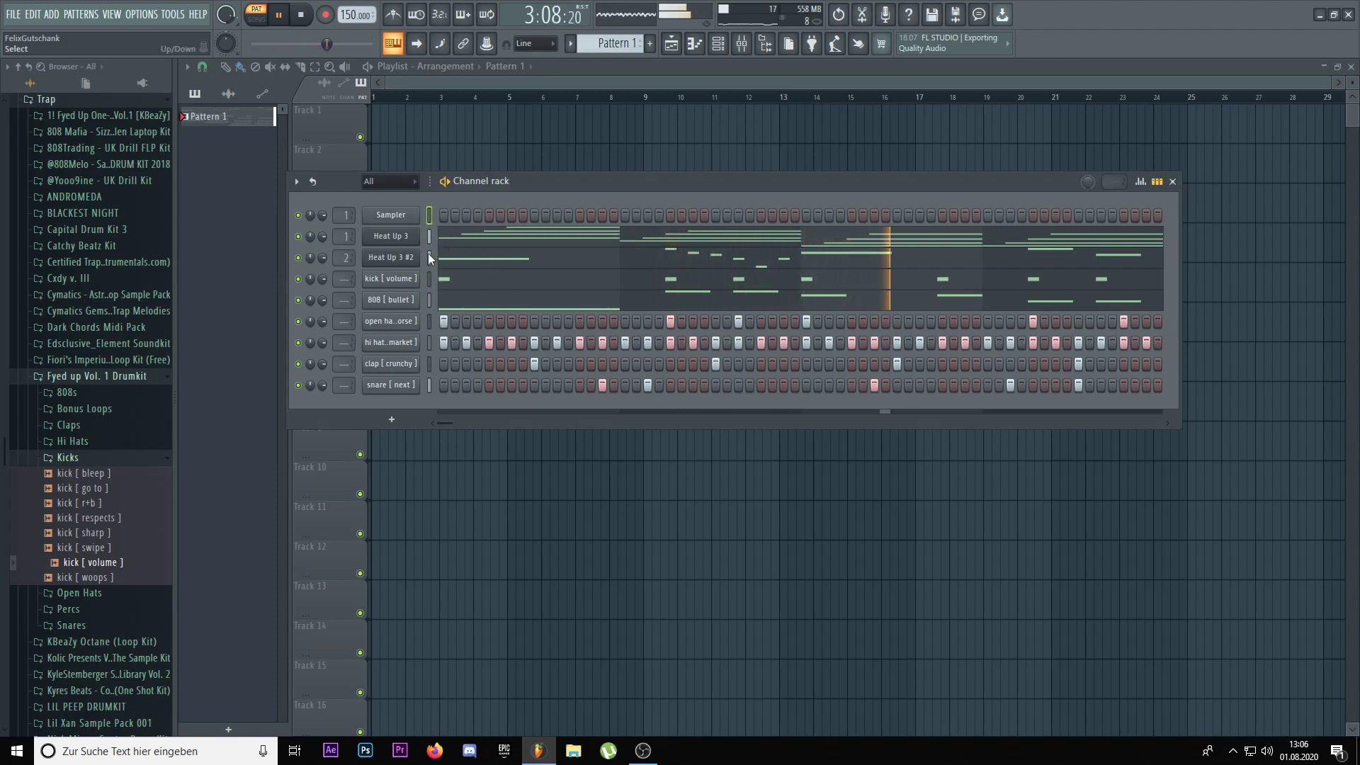
- Transpose the Heat Up 3, Heat Up 3 #2 and 808 [ bullet ] channels down three semitones together and play the result
{"action": "left_click_drag", "start_coordinate": [429, 251], "coordinate": [429, 239]}
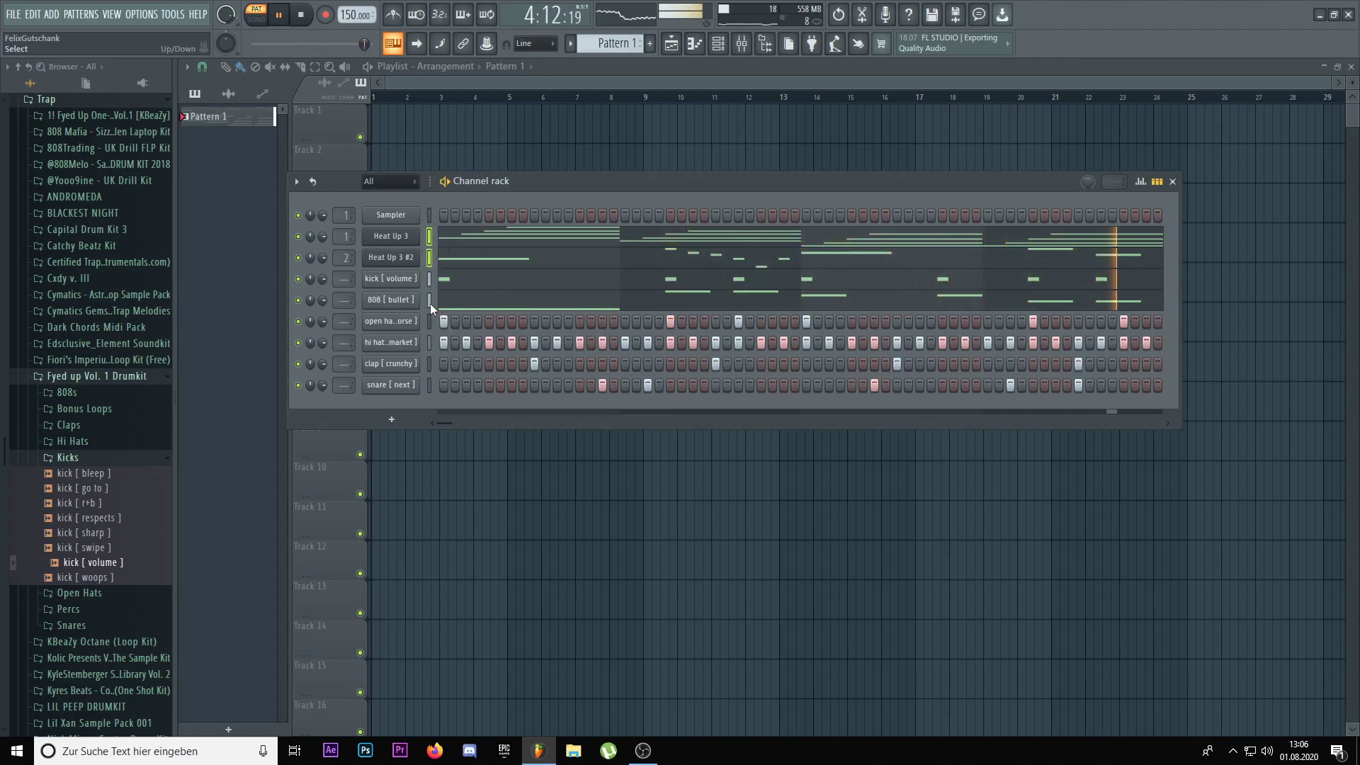
{"action": "left_click", "coordinate": [296, 181]}
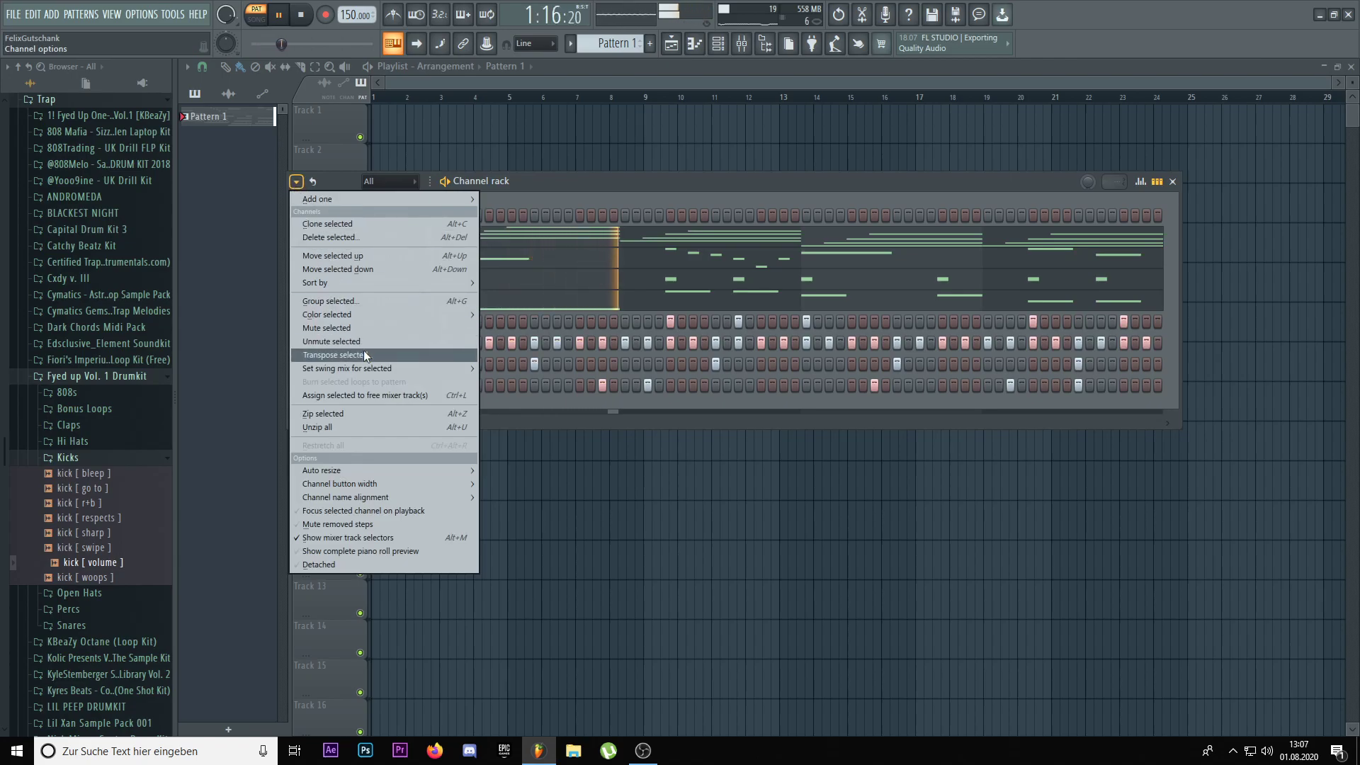
{"action": "left_click", "coordinate": [363, 350]}
{"action": "key", "text": "space"}
{"action": "key", "text": "space"}
- Convert the hi hat [ market ] steps to piano roll notes and extend them into a gapless C5 row ending at bar 5
{"action": "right_click", "coordinate": [417, 340]}
{"action": "left_click", "coordinate": [431, 341]}
{"action": "scroll", "coordinate": [432, 340], "scroll_direction": "down", "scroll_amount": 5}
{"action": "left_click", "coordinate": [787, 493]}
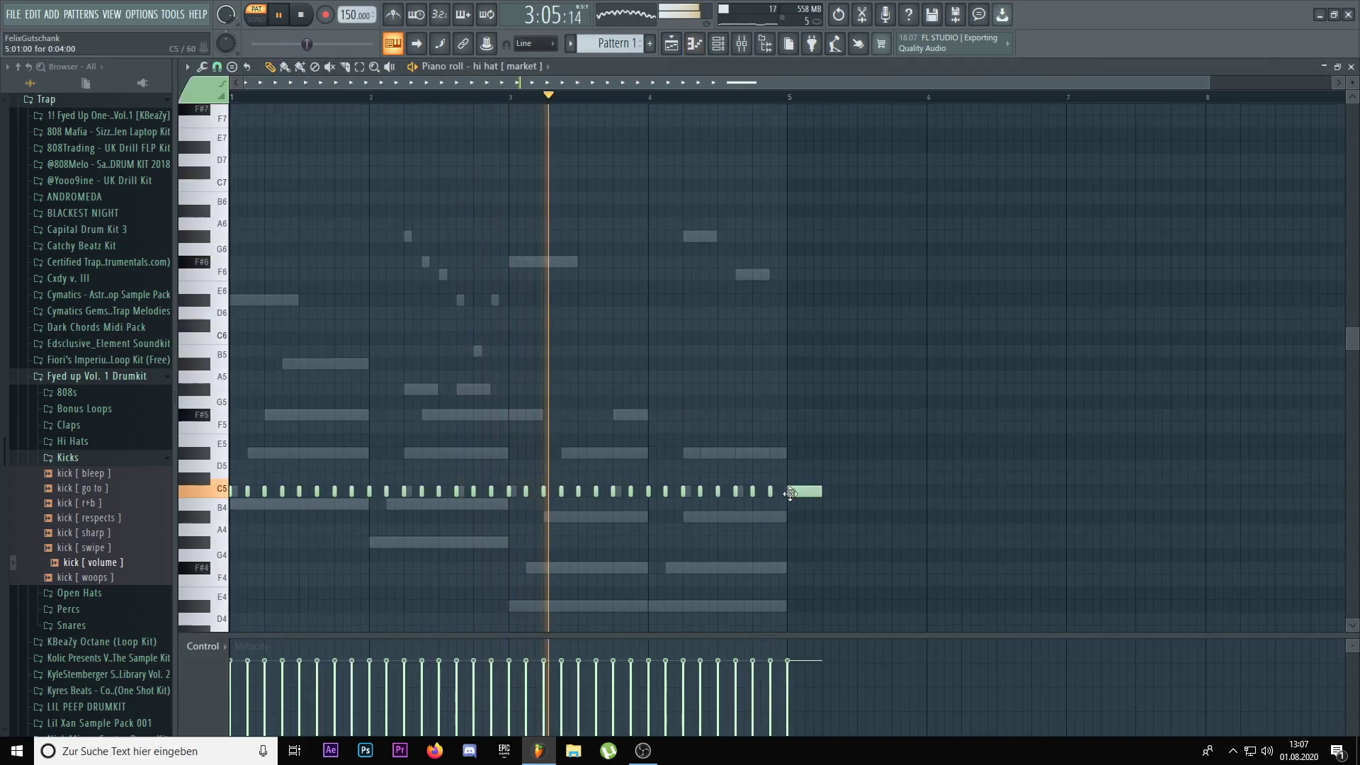
{"action": "key", "text": "ctrl+l"}
{"action": "right_click", "coordinate": [803, 492]}
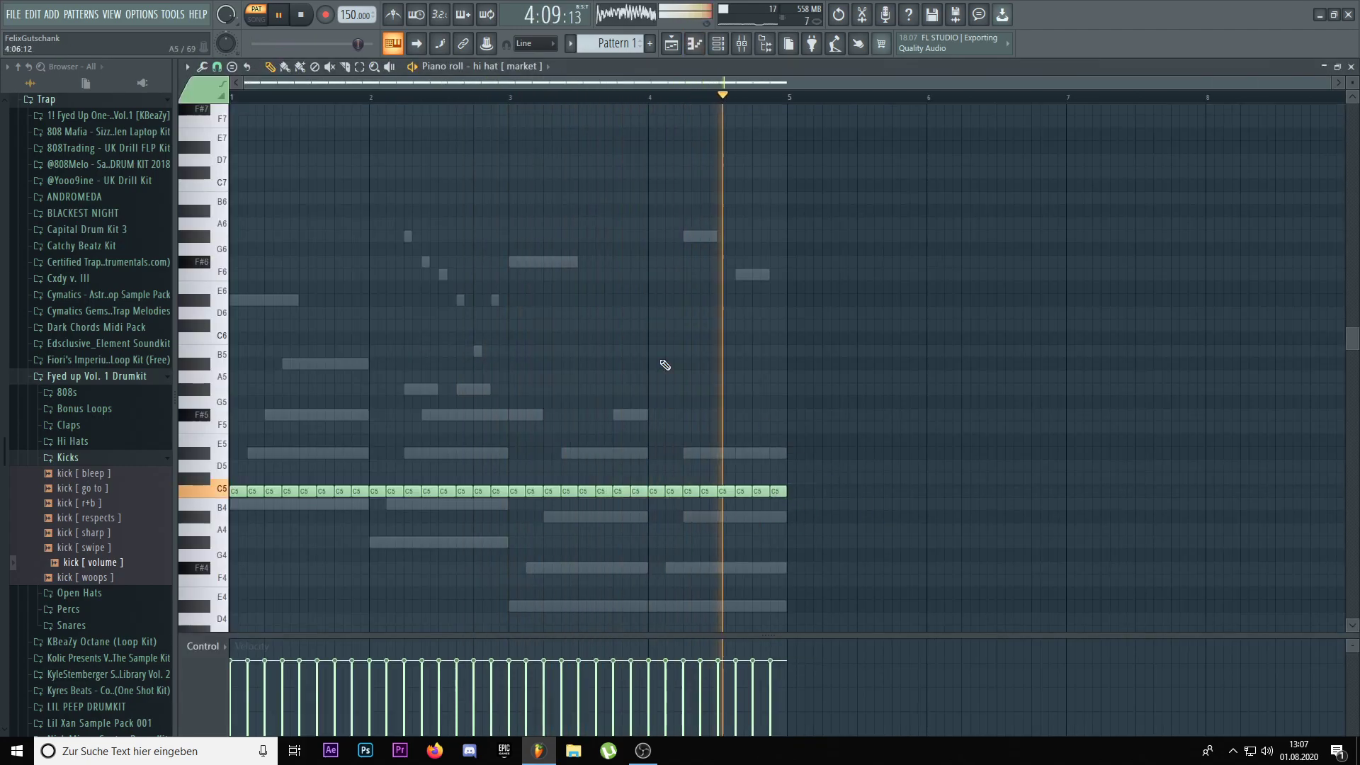
- Stop playback and set the hi-hat piano roll's snap to 1/3 step
{"action": "scroll", "coordinate": [331, 131], "scroll_direction": "up", "scroll_amount": 3}
{"action": "key", "text": "space"}
{"action": "left_click", "coordinate": [217, 67]}
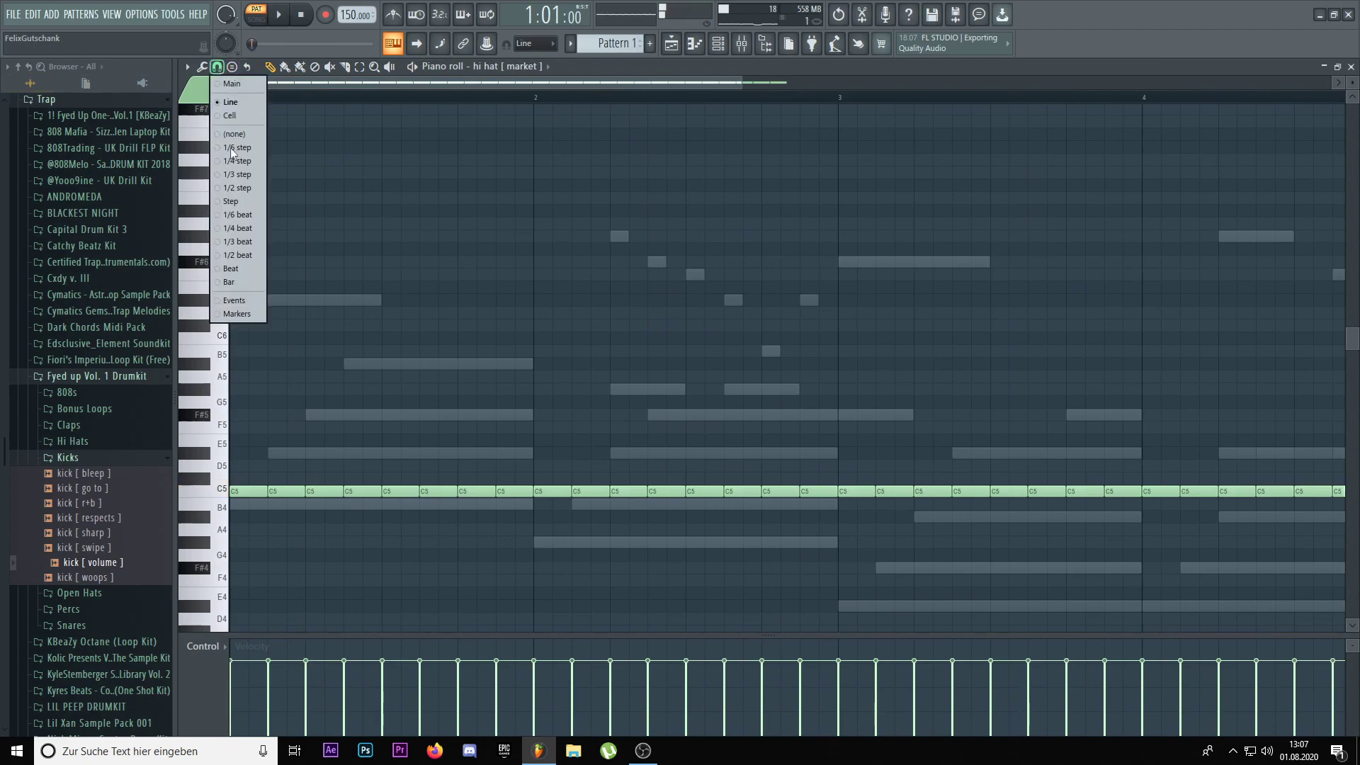
{"action": "left_click", "coordinate": [234, 176]}
- Try splitting the hi-hat note at 1:03 into a triplet roll and listen to it
{"action": "scroll", "coordinate": [276, 96], "scroll_direction": "up", "scroll_amount": 1}
{"action": "scroll", "coordinate": [222, 337], "scroll_direction": "down", "scroll_amount": 2}
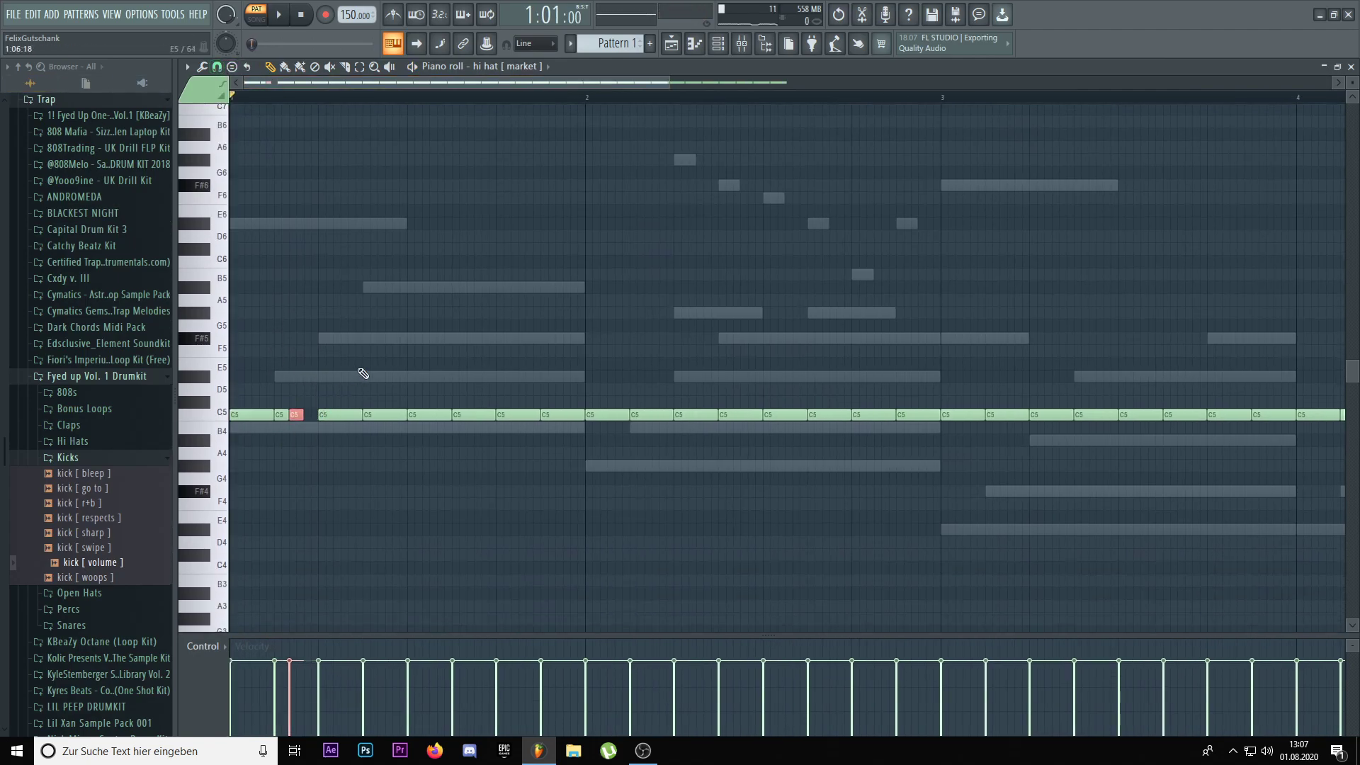
{"action": "key", "text": "ctrl+b"}
{"action": "key", "text": "ctrl+d"}
{"action": "key", "text": "space"}
{"action": "key", "text": "space"}
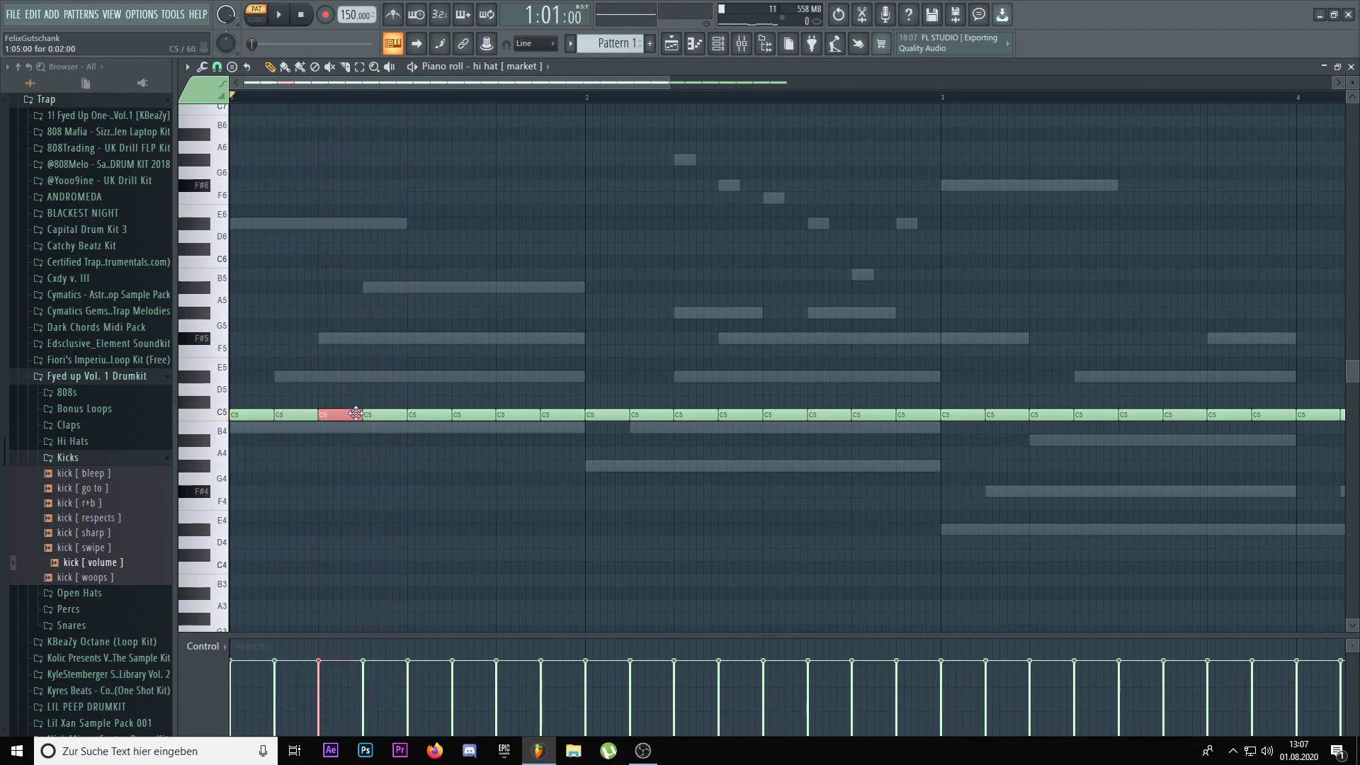
- Split the hi-hat note at 1:05 into three even triplet hits and play them back
{"action": "key", "text": "ctrl+b"}
{"action": "right_click", "coordinate": [333, 400], "text": "ctrl"}
{"action": "key", "text": "space"}
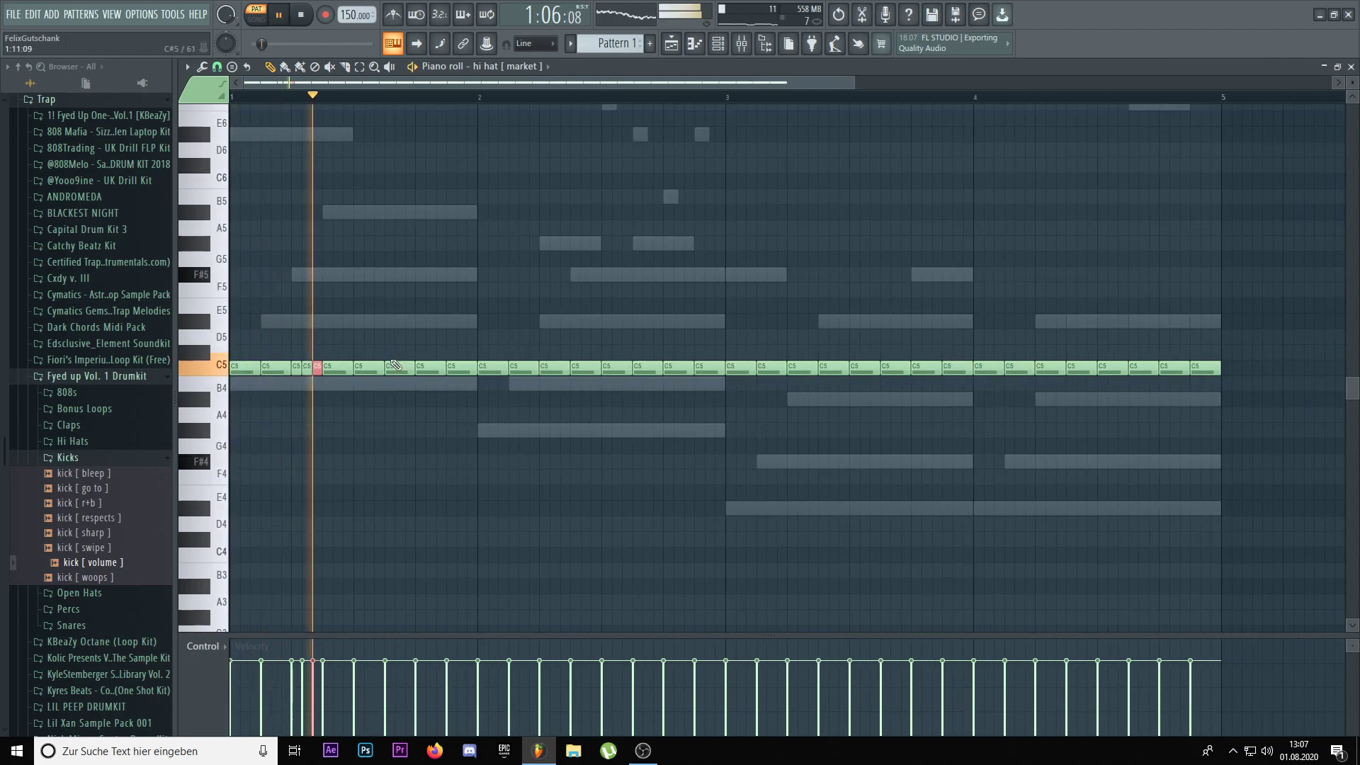
{"action": "key", "text": "ctrl+d"}
{"action": "scroll", "coordinate": [328, 337], "scroll_direction": "up", "scroll_amount": 1}
{"action": "key", "text": "space"}
{"action": "scroll", "coordinate": [328, 379], "scroll_direction": "up", "scroll_amount": 2}
- Delete the hi-hat notes at 1:09 and 1:11 while keeping the one at 1:07
{"action": "right_click", "coordinate": [350, 415]}
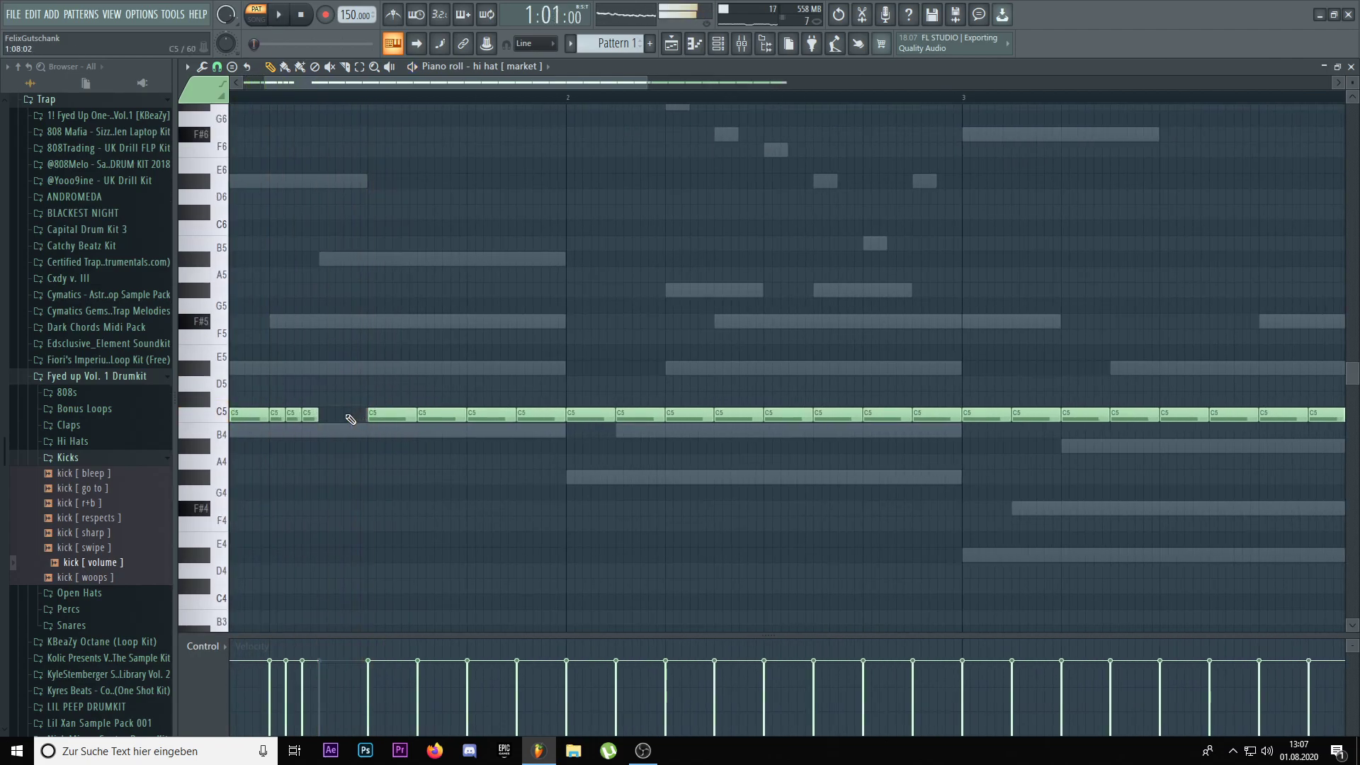
{"action": "key", "text": "space"}
{"action": "right_click", "coordinate": [390, 415]}
{"action": "right_click", "coordinate": [429, 416]}
{"action": "key", "text": "space"}
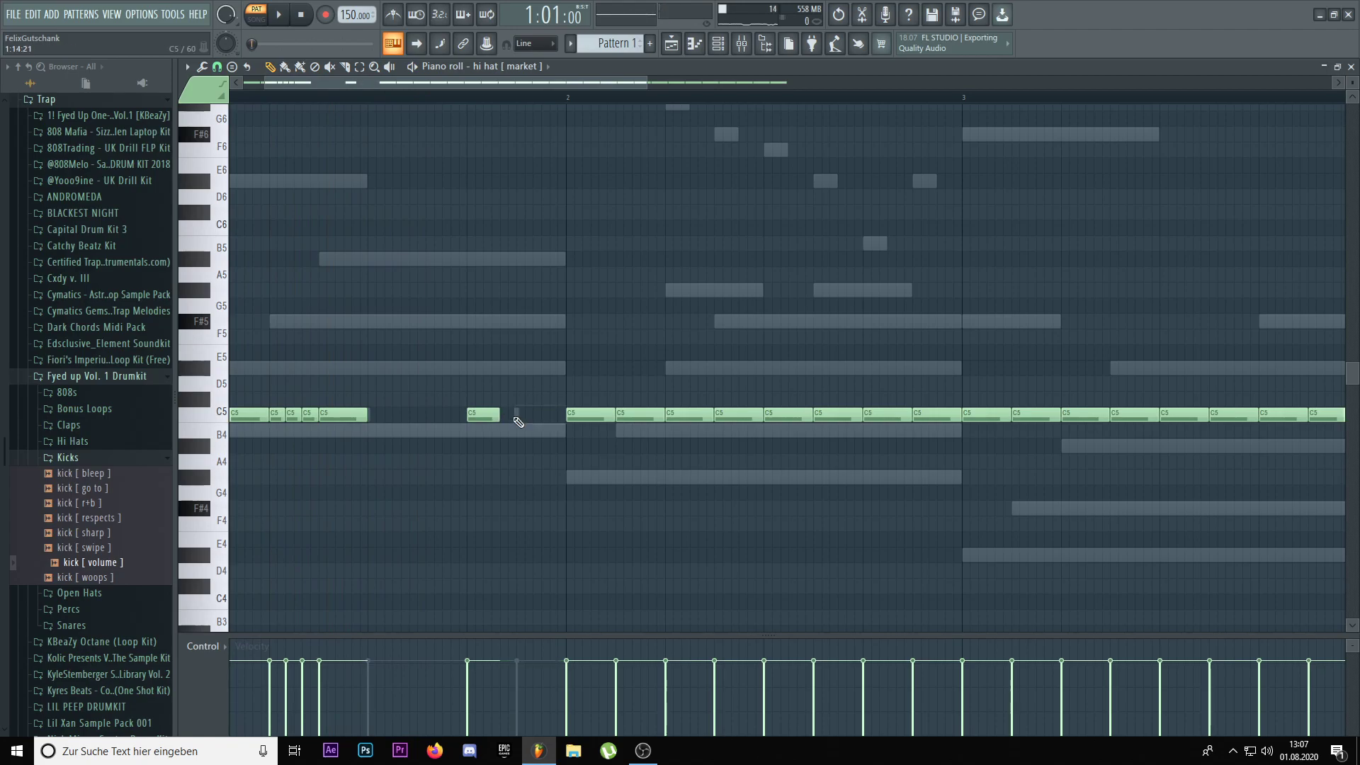
- Replace the hi-hat notes at 1:13 and 1:15 with two adjoining notes at A4 and audition them
{"action": "left_click_drag", "start_coordinate": [480, 421], "coordinate": [516, 461]}
{"action": "right_click", "coordinate": [531, 461]}
{"action": "mouse_move", "coordinate": [507, 461]}
{"action": "left_mouse_down", "text": "shift"}
{"action": "mouse_move", "coordinate": [549, 461]}
{"action": "mouse_move", "coordinate": [531, 465]}
{"action": "left_mouse_up", "text": "shift"}
{"action": "key", "text": "space"}
{"action": "key", "text": "space"}
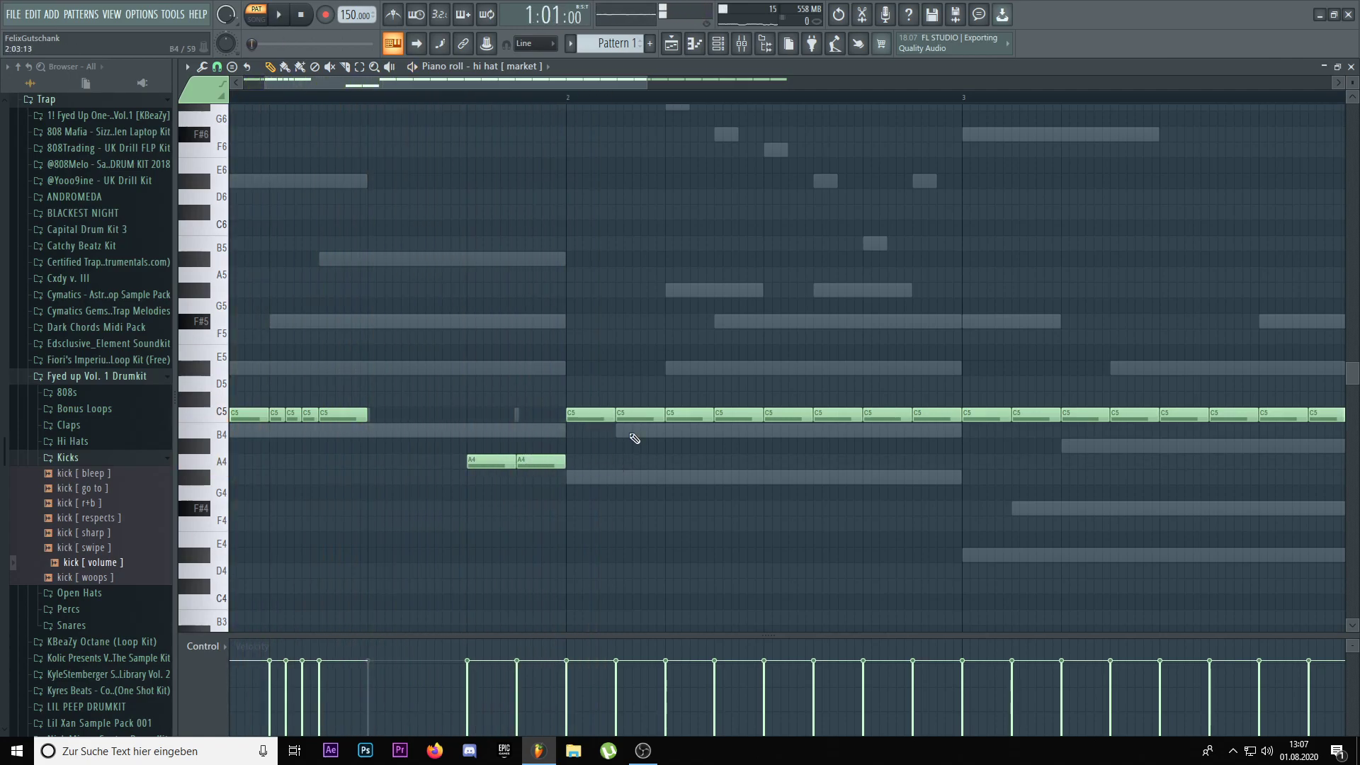
- Delete the hi-hat note at 2:01 and split the one at 2:03 into three even triplet hits
{"action": "key", "text": "space"}
{"action": "scroll", "coordinate": [616, 423], "scroll_direction": "down", "scroll_amount": 1}
{"action": "scroll", "coordinate": [599, 424], "scroll_direction": "up", "scroll_amount": 2}
{"action": "key", "text": "space"}
{"action": "left_click_drag", "start_coordinate": [554, 413], "coordinate": [543, 414]}
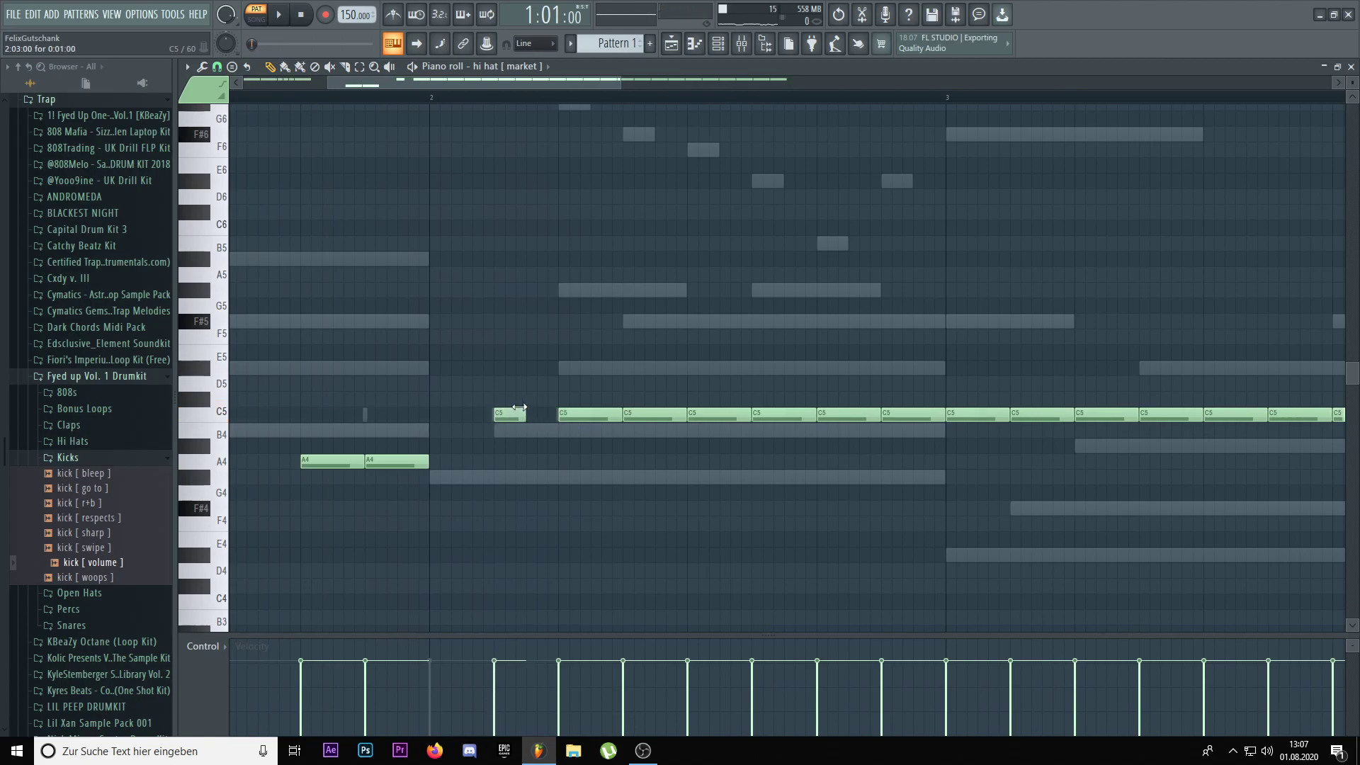
{"action": "key", "text": "ctrl+b"}
{"action": "key", "text": "ctrl+b"}
{"action": "key", "text": "ctrl+d"}
{"action": "key", "text": "space"}
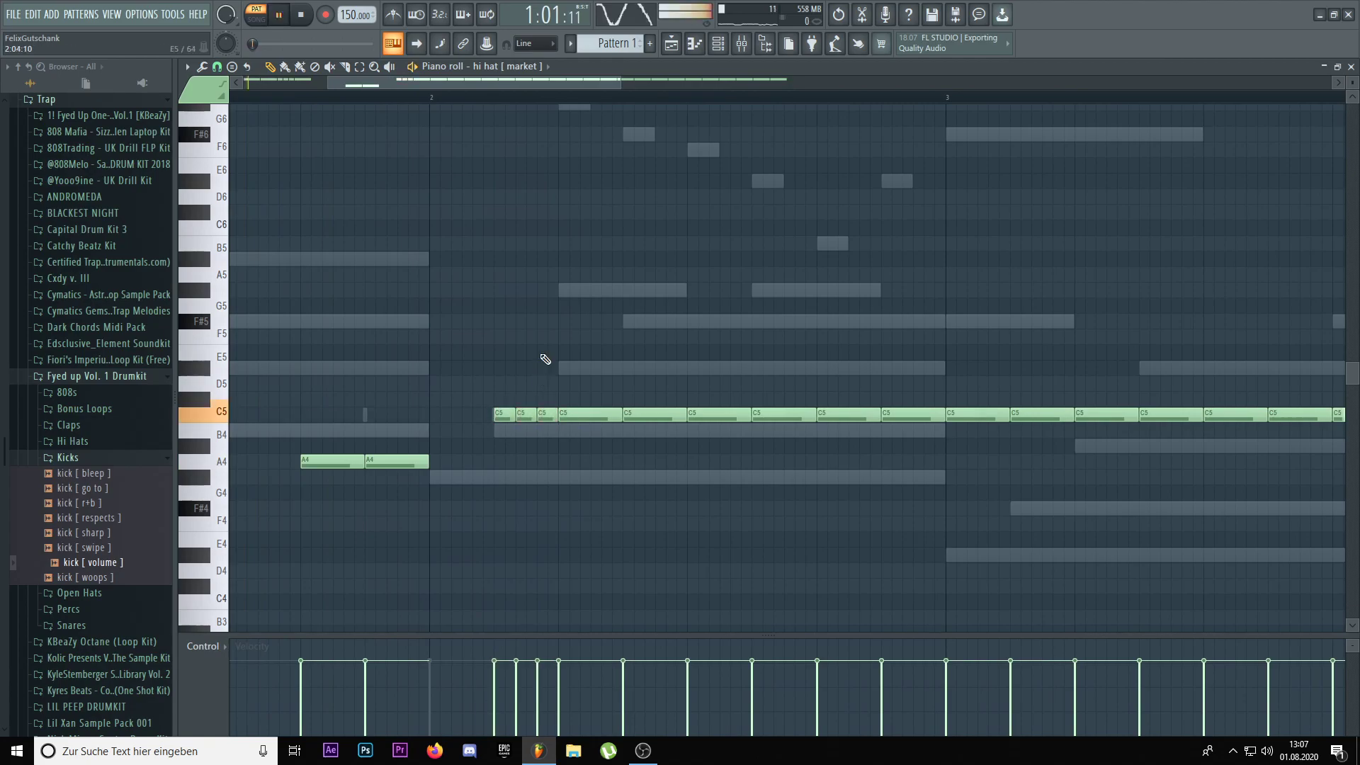
- Replace the hi-hat note pairs starting at 2:13 and 3:09 with three evenly spaced triplet notes each
{"action": "scroll", "coordinate": [543, 359], "scroll_direction": "down", "scroll_amount": 2}
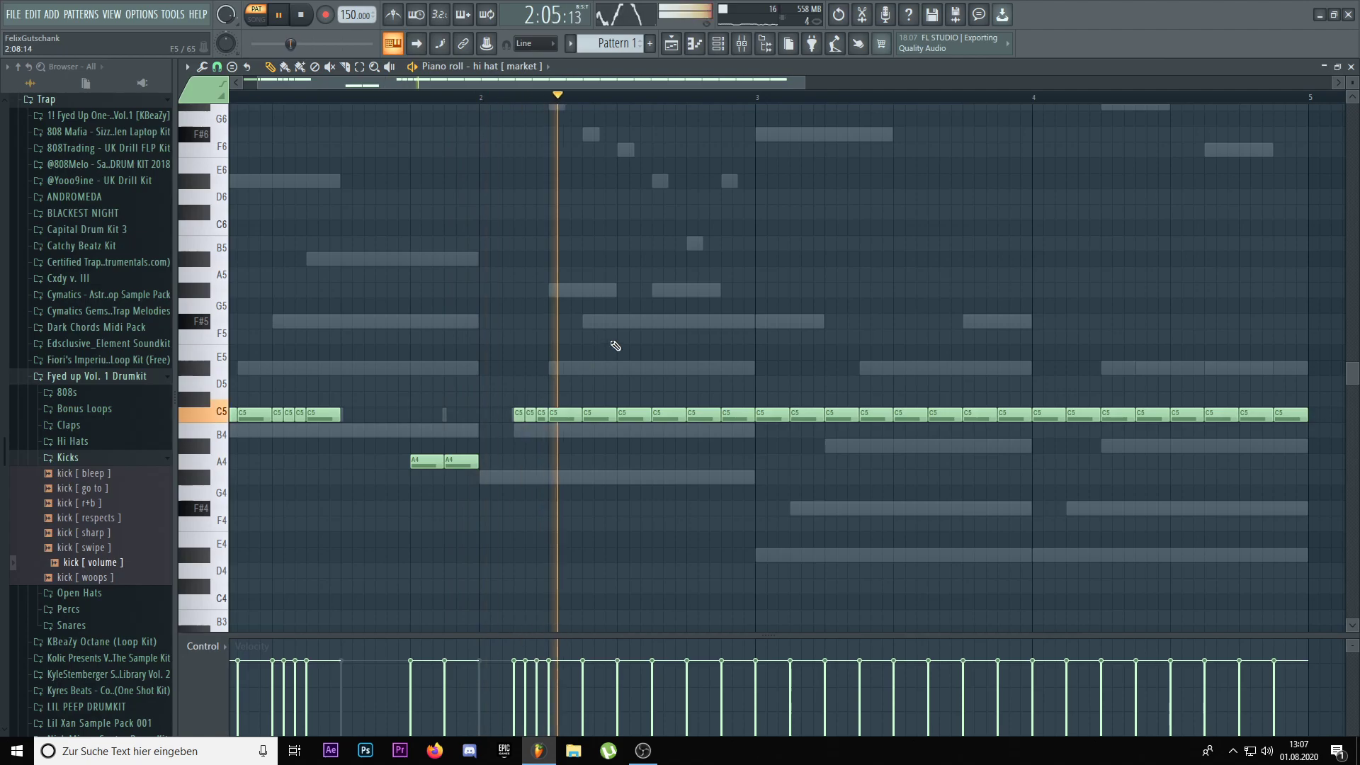
{"action": "key", "text": "space"}
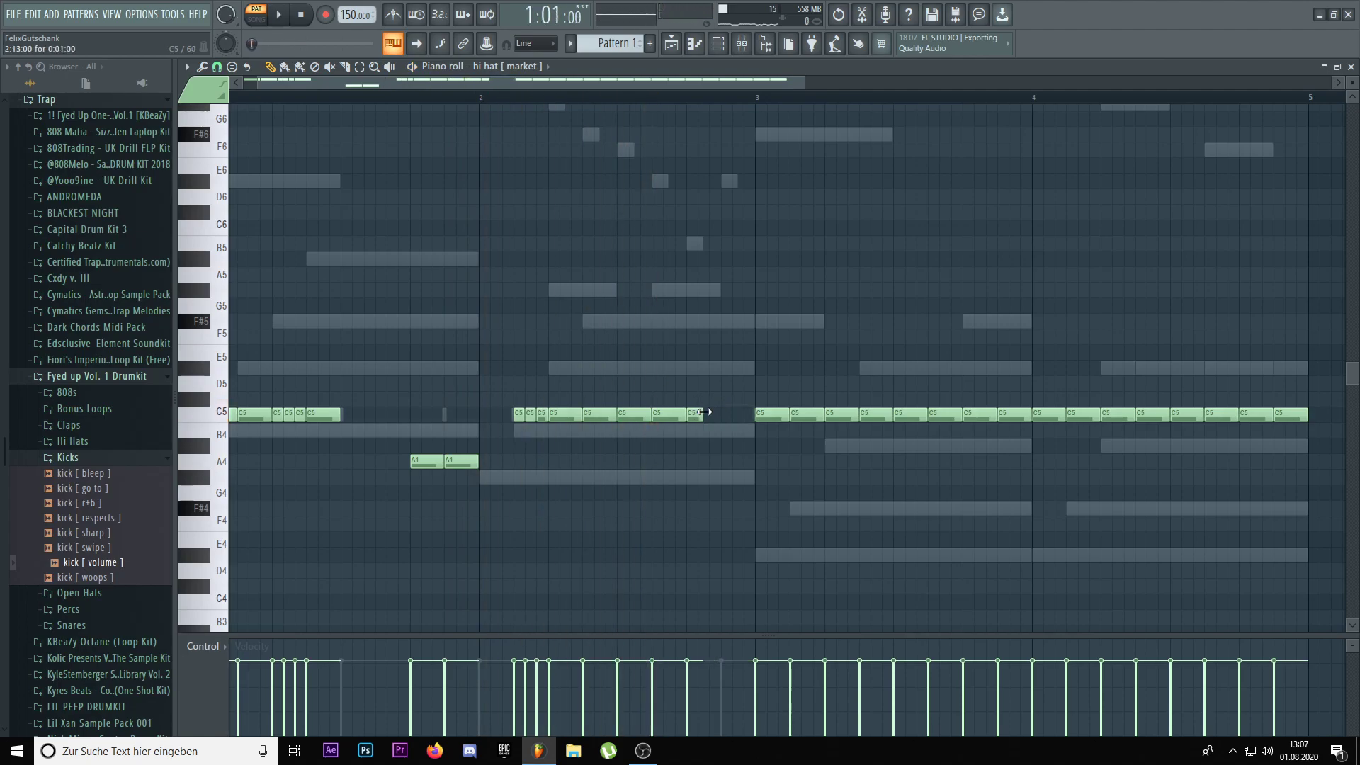
{"action": "key", "text": "ctrl+d"}
{"action": "key", "text": "space"}
{"action": "scroll", "coordinate": [717, 368], "scroll_direction": "down", "scroll_amount": 3}
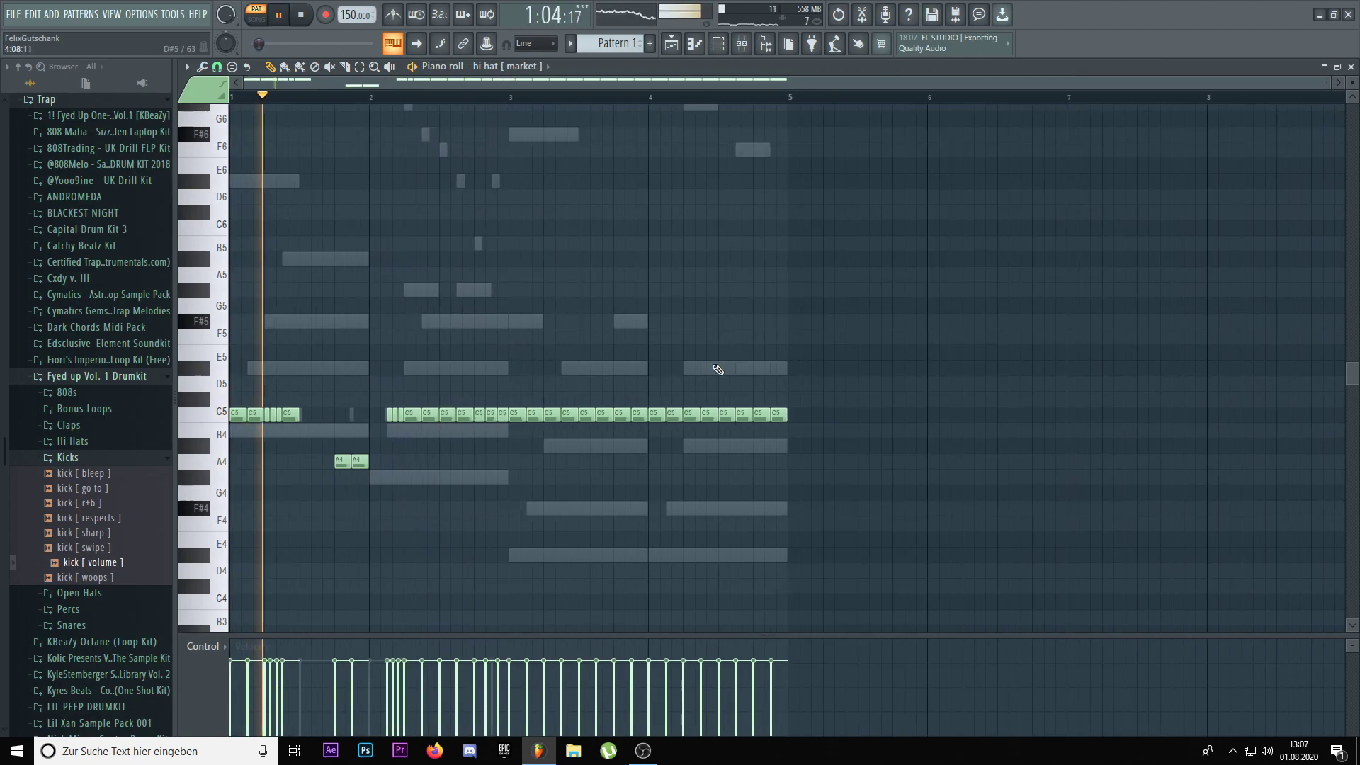
{"action": "scroll", "coordinate": [504, 371], "scroll_direction": "up", "scroll_amount": 2}
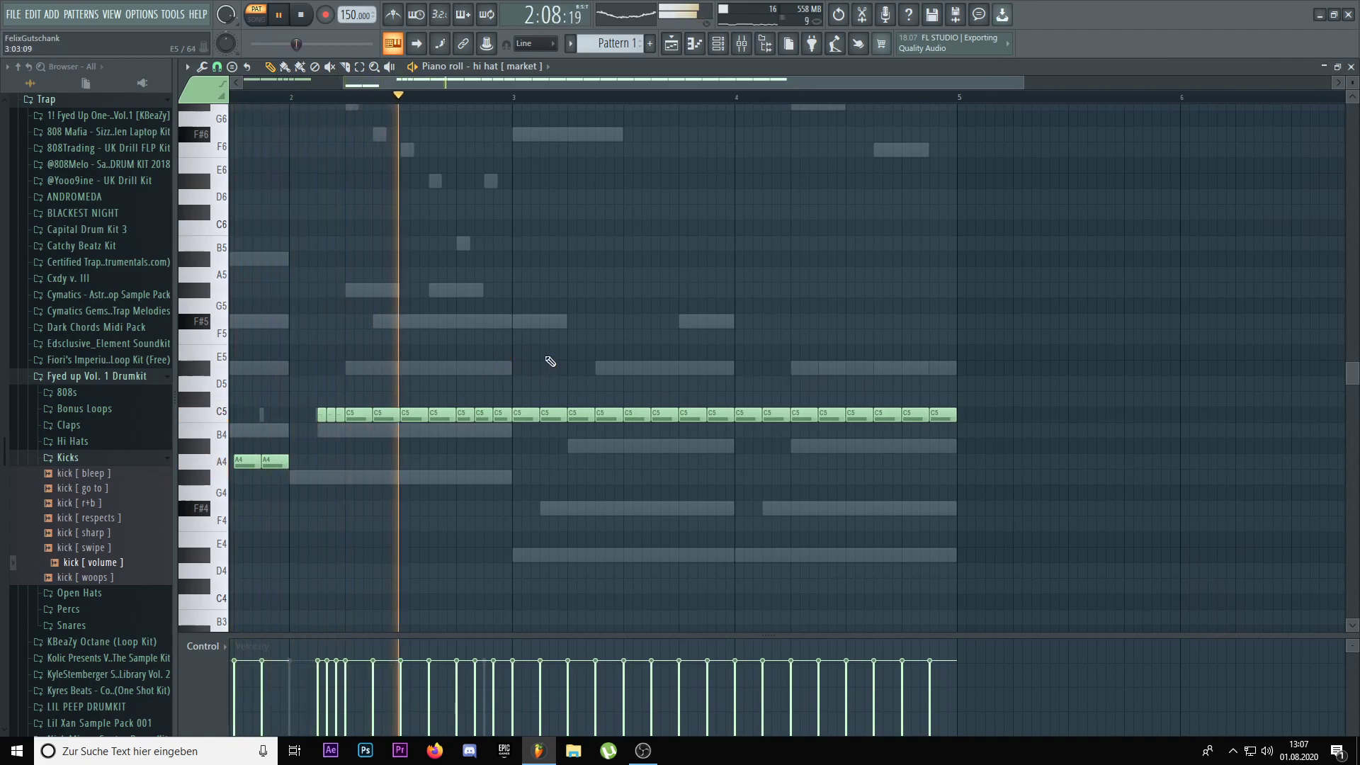
{"action": "key", "text": "space"}
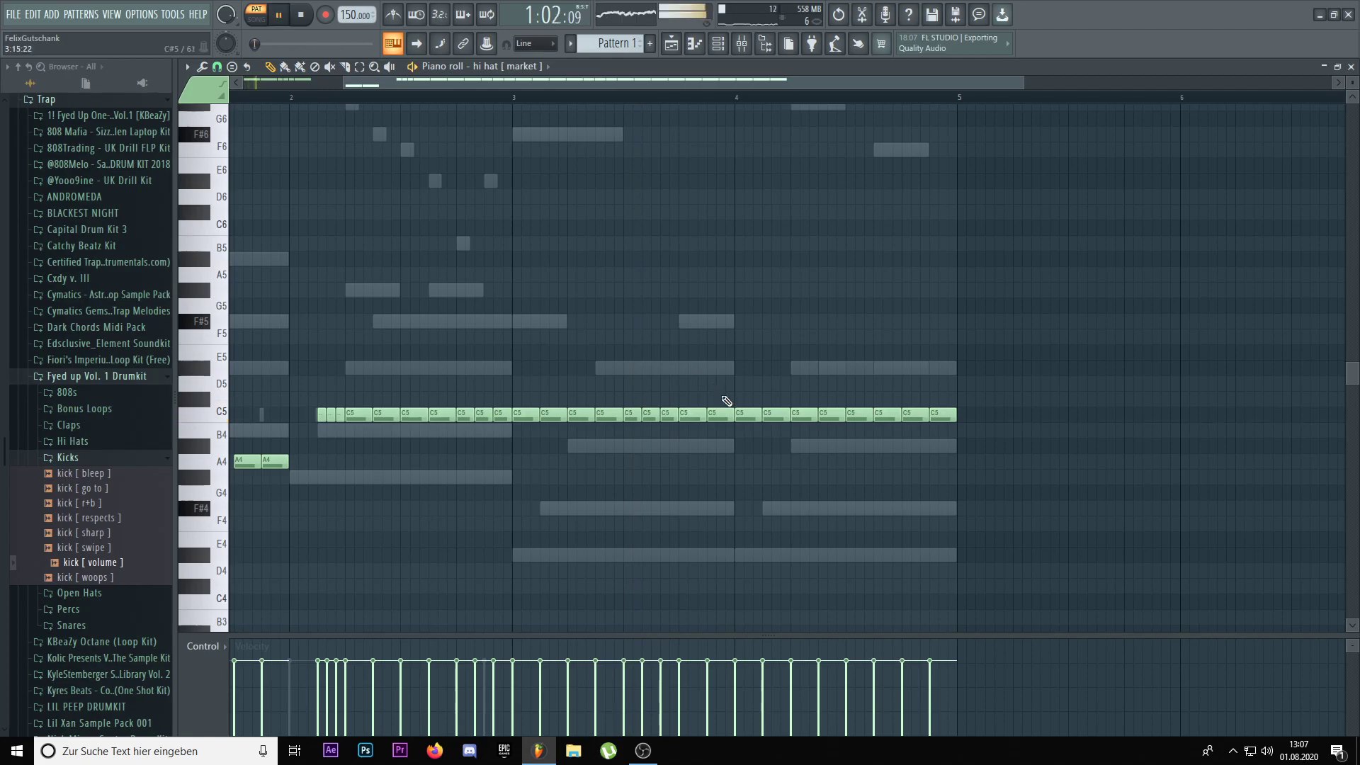
- Replace the hi-hat note at 3:13 with a roll of six 1/3-step notes whose velocities fade downward
{"action": "mouse_move", "coordinate": [681, 392]}
{"action": "left_mouse_down"}
{"action": "mouse_move", "coordinate": [689, 428]}
{"action": "mouse_move", "coordinate": [680, 408]}
{"action": "left_mouse_up"}
{"action": "key", "text": "ctrl+b"}
{"action": "key", "text": "ctrl+b"}
{"action": "key", "text": "ctrl+b"}
{"action": "key", "text": "ctrl+b"}
{"action": "key", "text": "ctrl+b"}
{"action": "left_click_drag", "start_coordinate": [678, 673], "coordinate": [709, 735]}
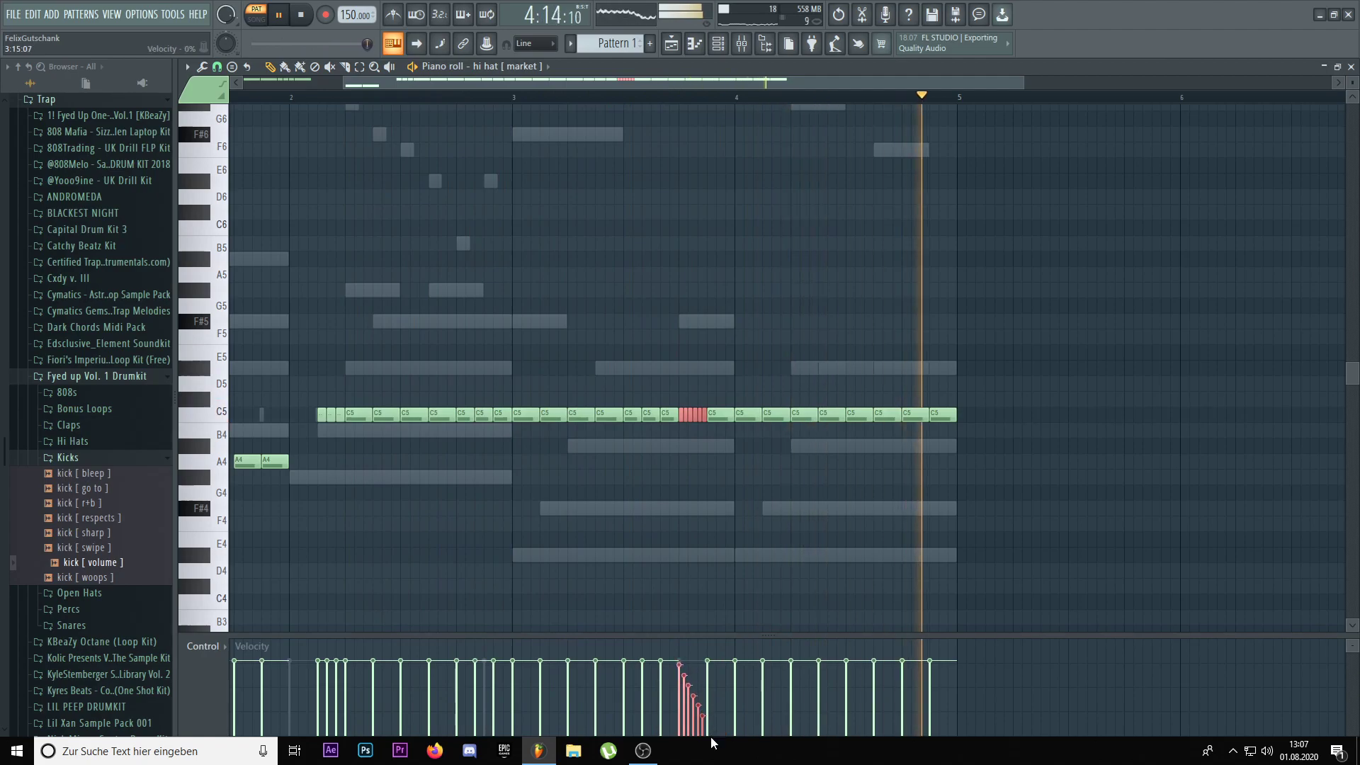
{"action": "key", "text": "ctrl+d"}
- Move the hi-hat note at 3:15 down to A4 and lower its velocity
{"action": "left_click", "coordinate": [723, 471]}
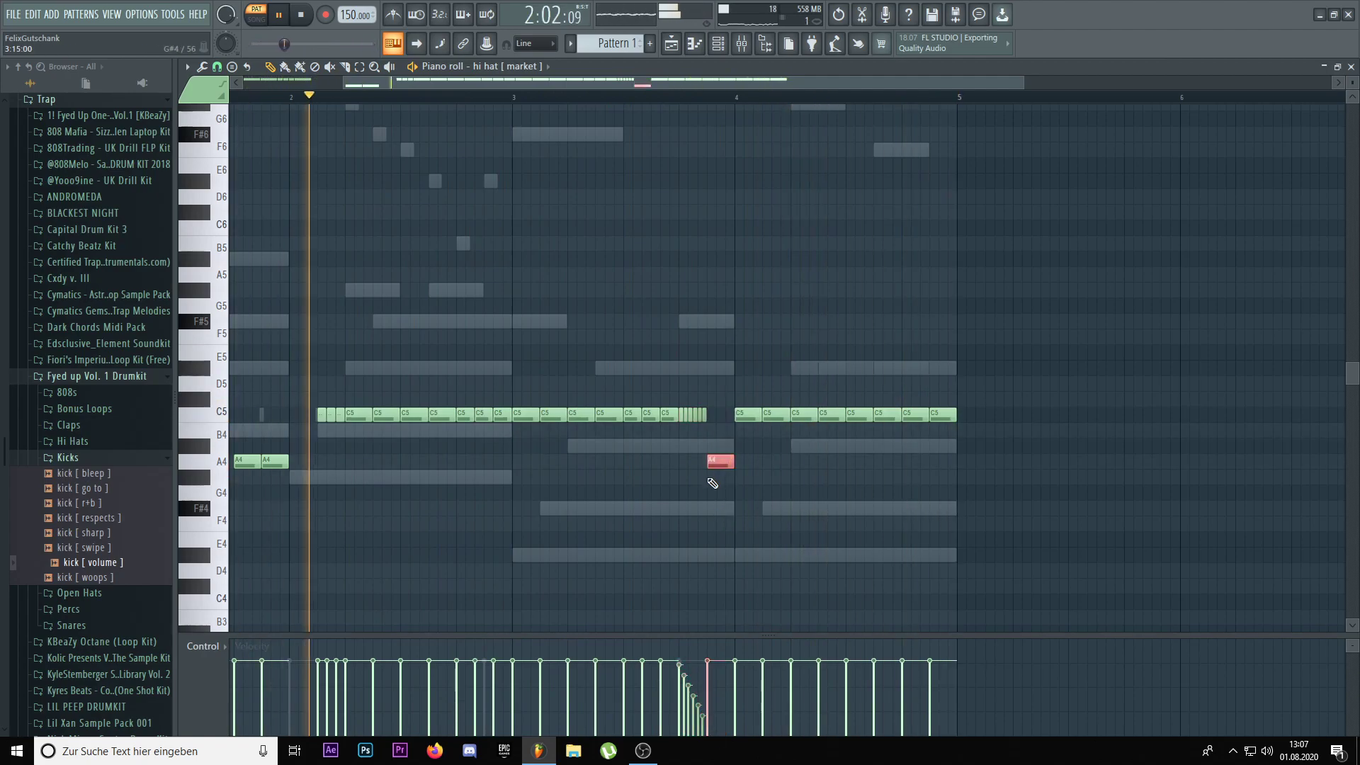
{"action": "key", "text": "ctrl+d"}
{"action": "scroll", "coordinate": [813, 486], "scroll_direction": "down", "scroll_amount": 2}
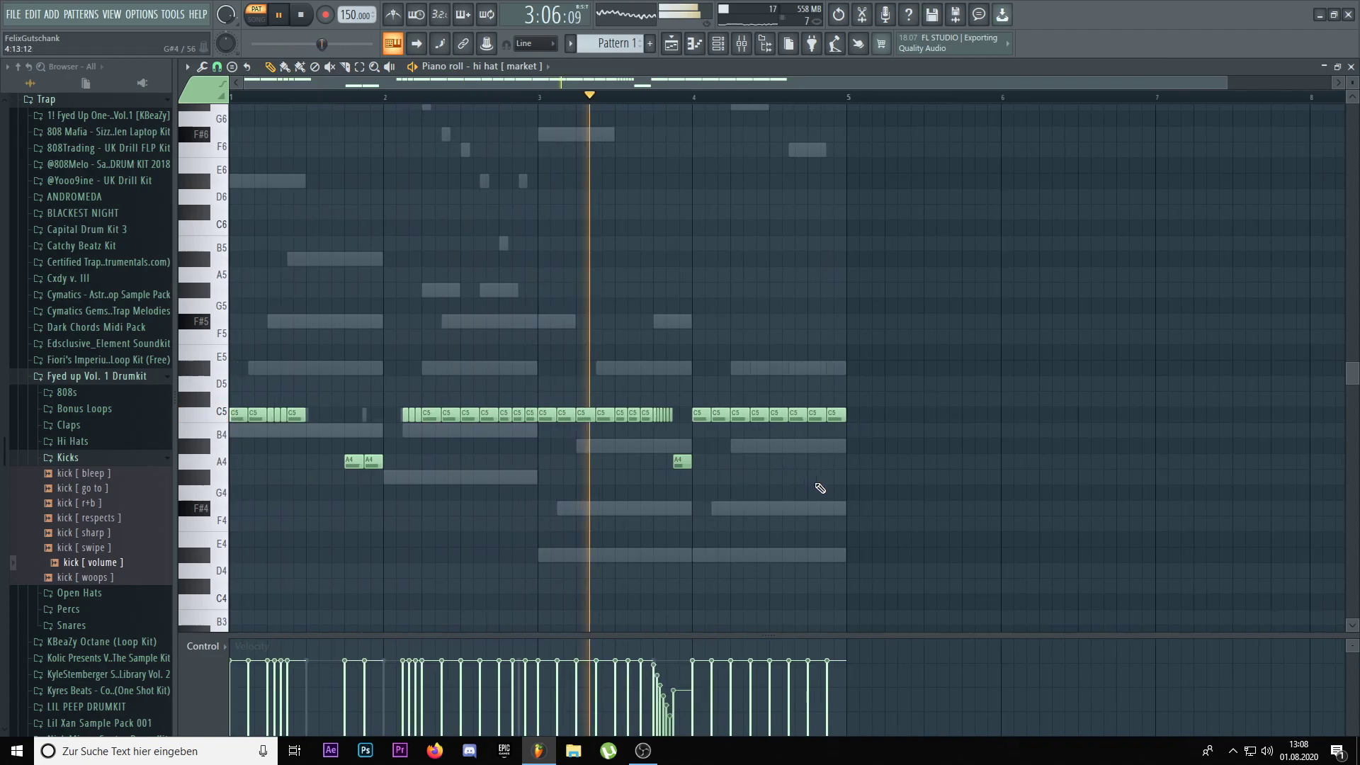
{"action": "scroll", "coordinate": [813, 486], "scroll_direction": "up", "scroll_amount": 4}
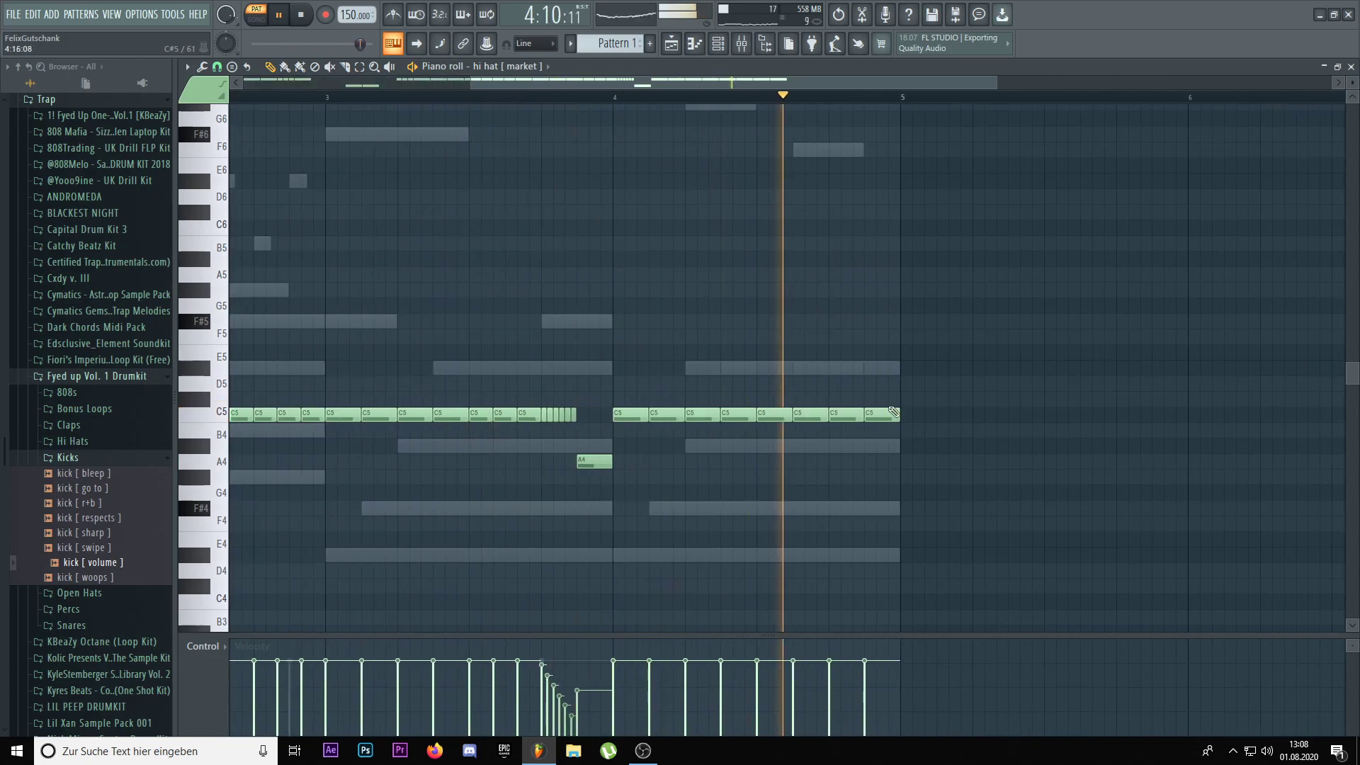
{"action": "scroll", "coordinate": [793, 407], "scroll_direction": "down", "scroll_amount": 2, "text": "ctrl"}
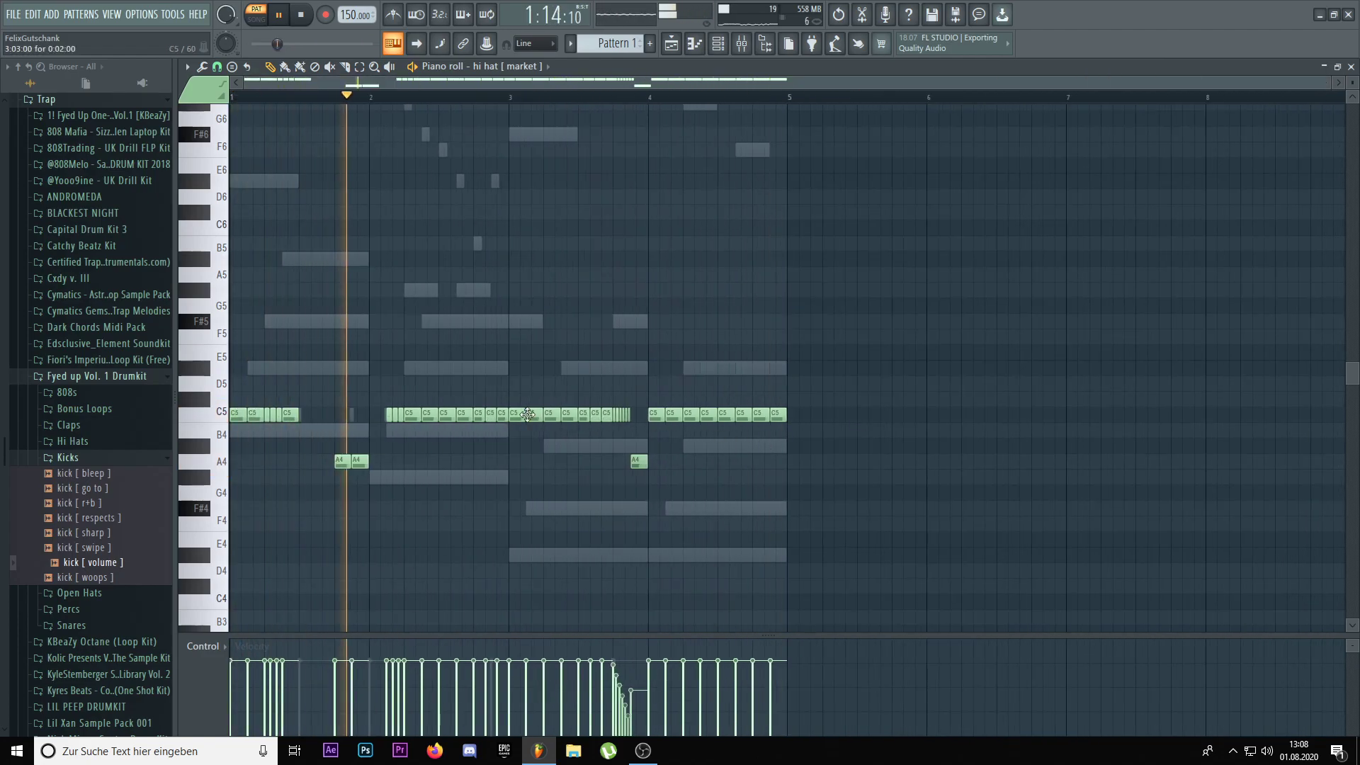
- Close the hi-hat piano roll and channel rack and split Pattern 1 by channel
{"action": "key", "text": "Escape"}
{"action": "key", "text": "Escape"}
{"action": "right_click", "coordinate": [228, 120]}
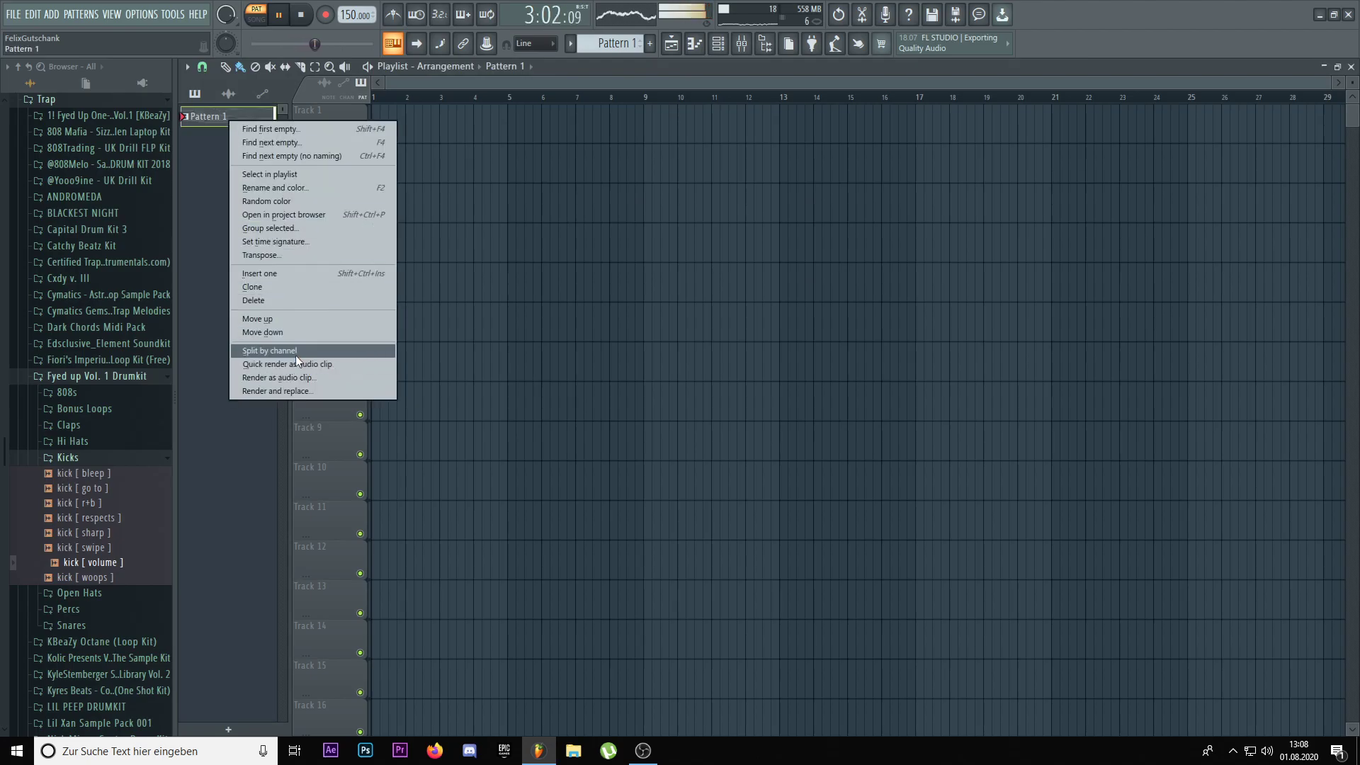
{"action": "left_click", "coordinate": [291, 350]}
- Place the Heat Up 3 pattern on Track 1 at bar 1, play it in song mode and duplicate it to bar 5
{"action": "left_click", "coordinate": [241, 140]}
{"action": "left_click_drag", "start_coordinate": [401, 118], "coordinate": [376, 120]}
{"action": "left_click", "coordinate": [678, 254], "text": "ctrl"}
{"action": "key", "text": "space"}
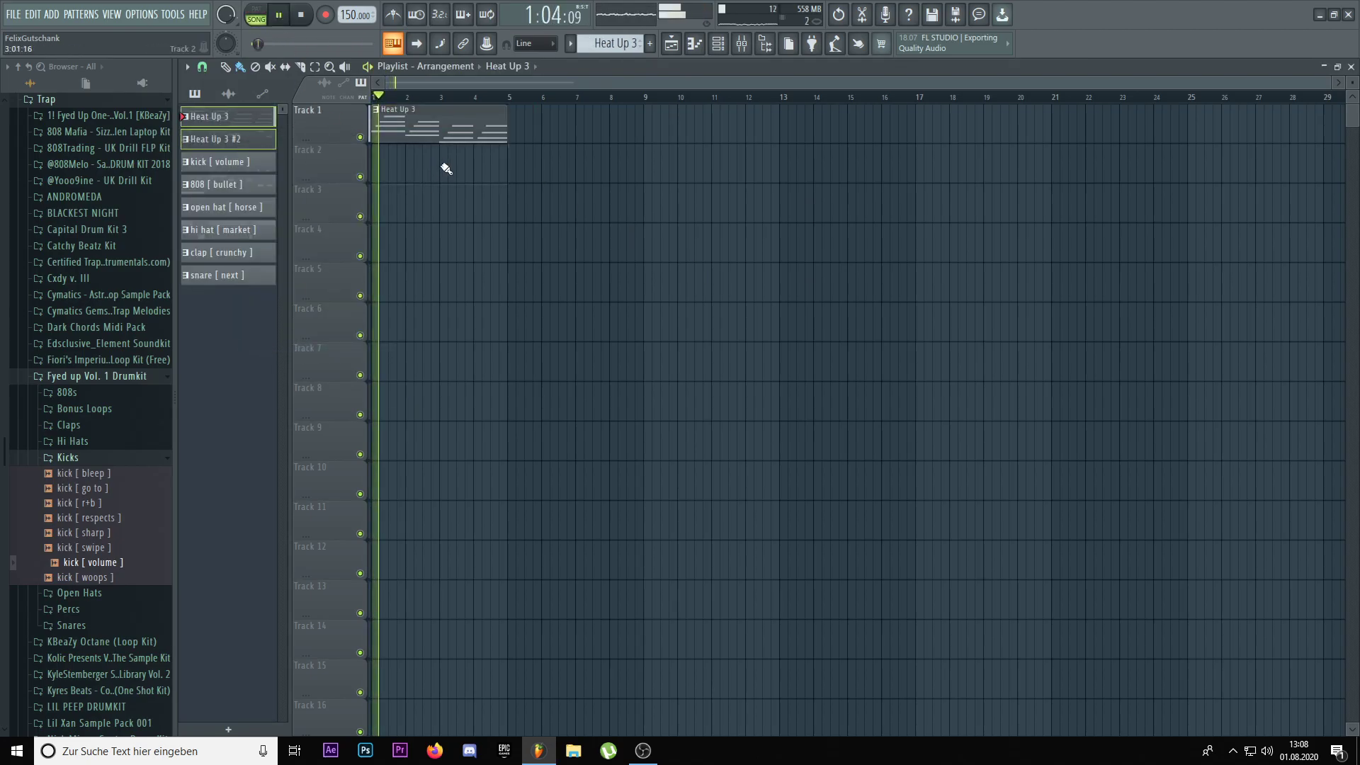
{"action": "left_click", "coordinate": [440, 124]}
{"action": "key", "text": "ctrl+b"}
- Place the seven other split patterns on Tracks 2 to 8 at bar 9, with another Heat Up 3 clip on Track 1
{"action": "left_click", "coordinate": [267, 142]}
{"action": "left_click_drag", "start_coordinate": [237, 147], "coordinate": [644, 167]}
{"action": "left_click_drag", "start_coordinate": [608, 150], "coordinate": [603, 132]}
{"action": "key", "text": "ctrl+b"}
- Add the KademiMakeTheHitsTag sample to the playlist on Track 11 at bar 8
{"action": "scroll", "coordinate": [130, 604], "scroll_direction": "down", "scroll_amount": 10}
{"action": "left_click_drag", "start_coordinate": [70, 641], "coordinate": [612, 520]}
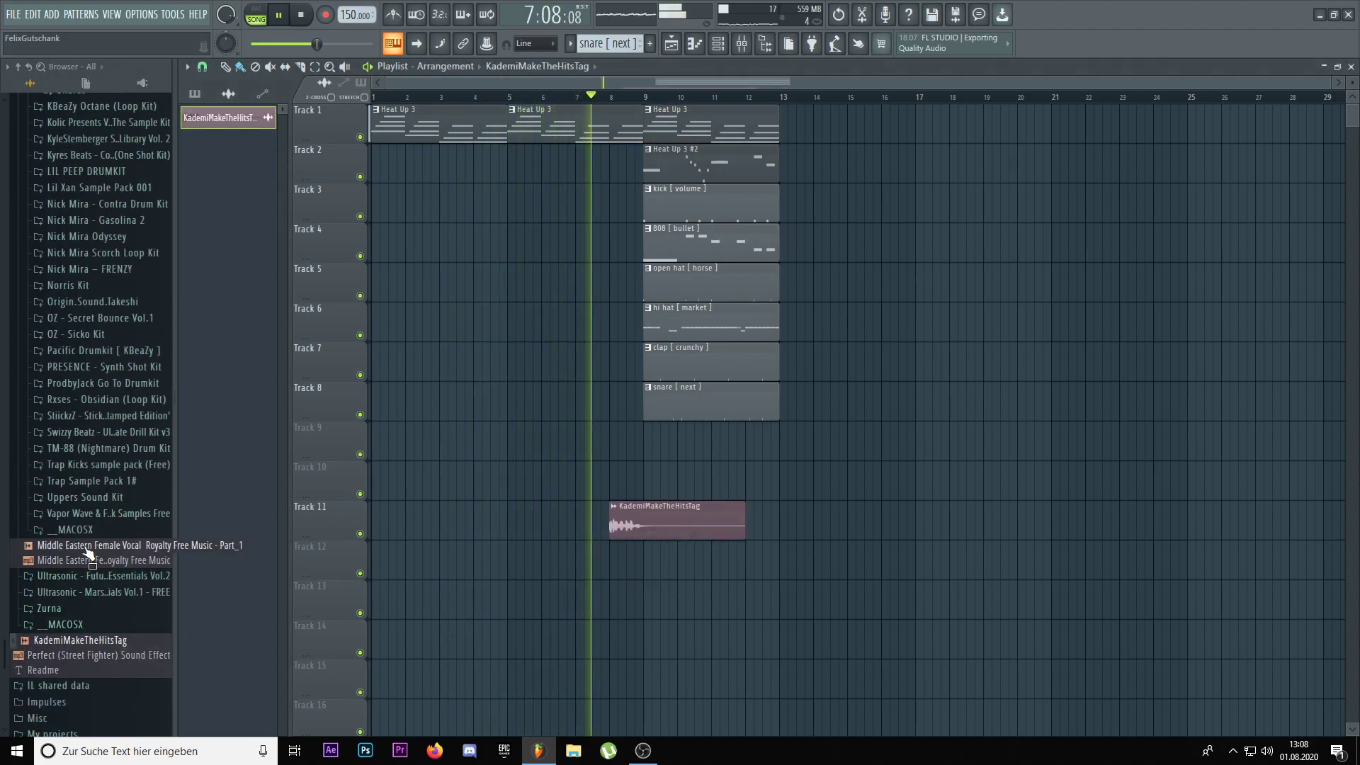
- Add the Meat riser from the Uppers Sound Kit to Track 12 so that it ends at bar 8, where the tag starts
{"action": "left_click", "coordinate": [84, 498]}
{"action": "left_click", "coordinate": [78, 578]}
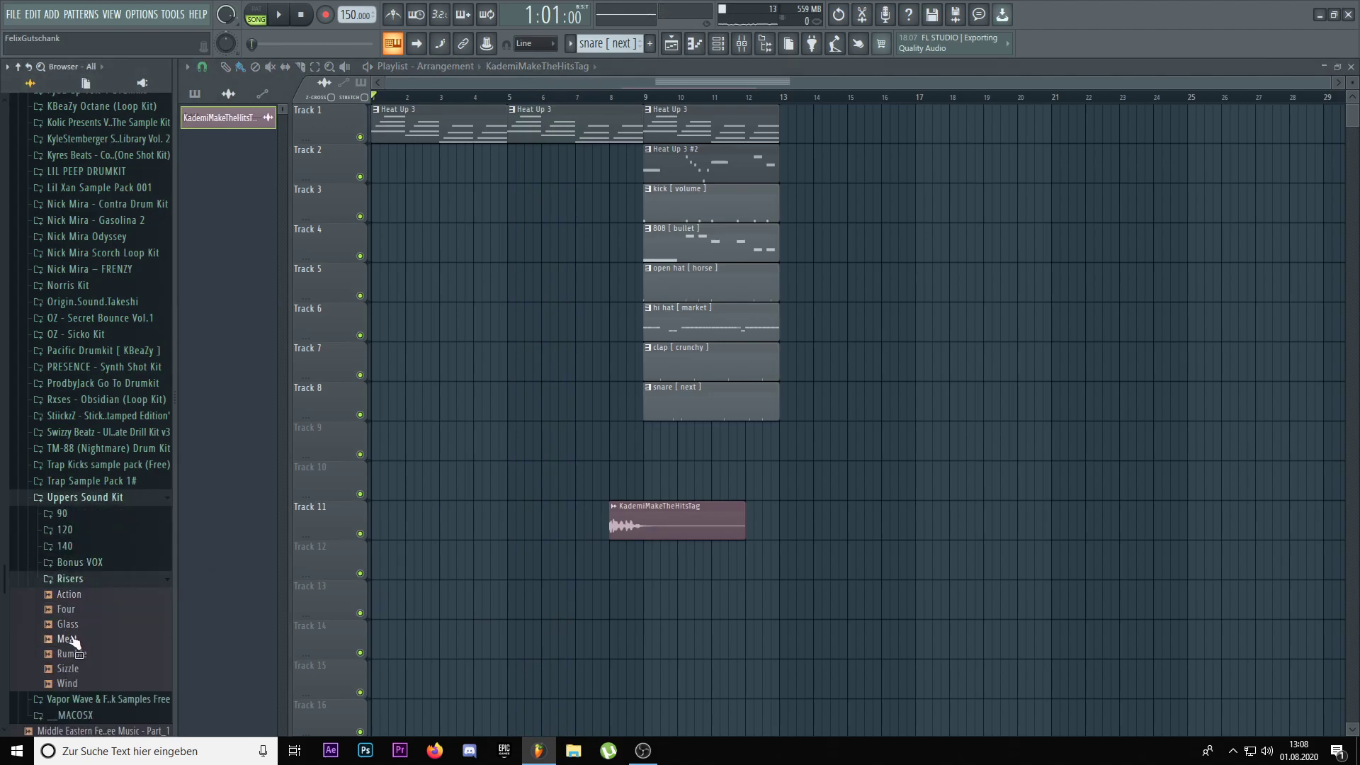
{"action": "left_click_drag", "start_coordinate": [603, 567], "coordinate": [603, 567]}
{"action": "scroll", "coordinate": [604, 559], "scroll_direction": "up", "scroll_amount": 5, "text": "ctrl"}
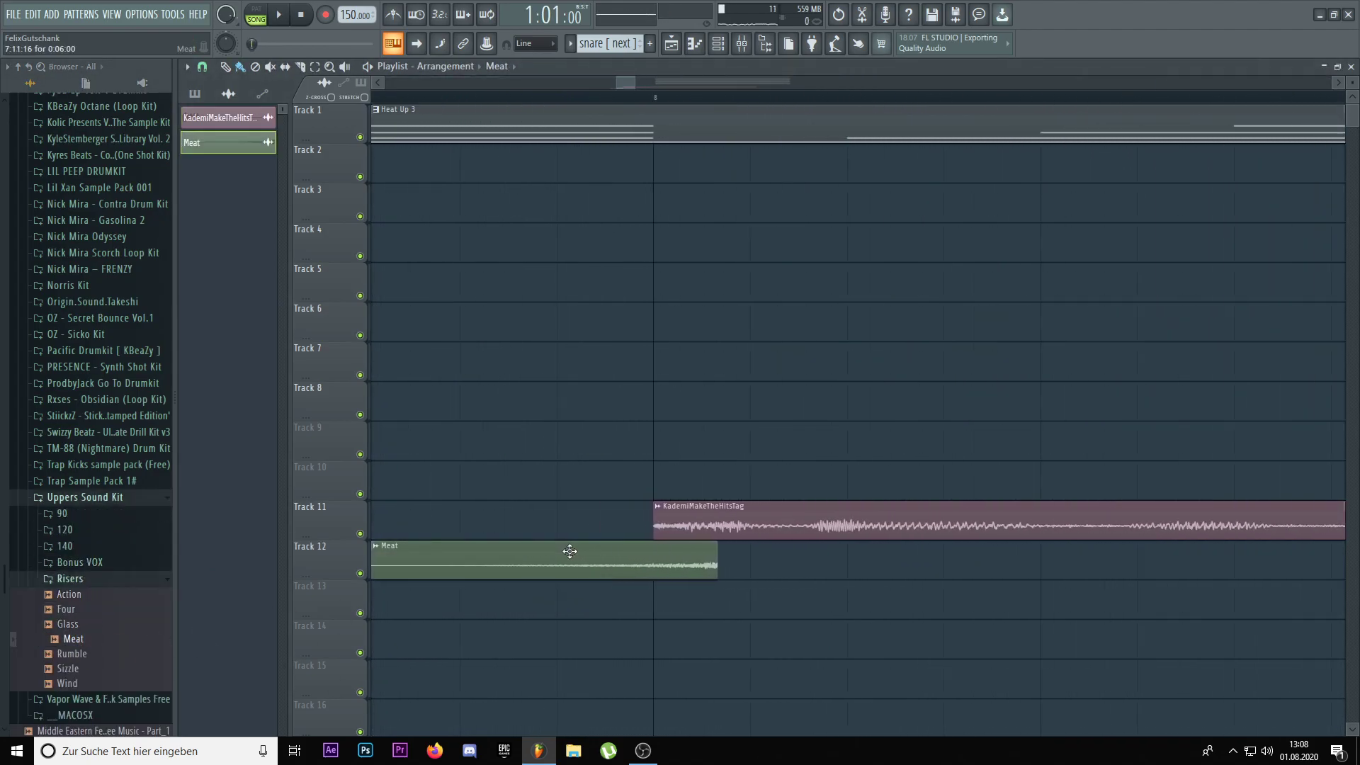
{"action": "left_click_drag", "start_coordinate": [763, 567], "coordinate": [642, 566]}
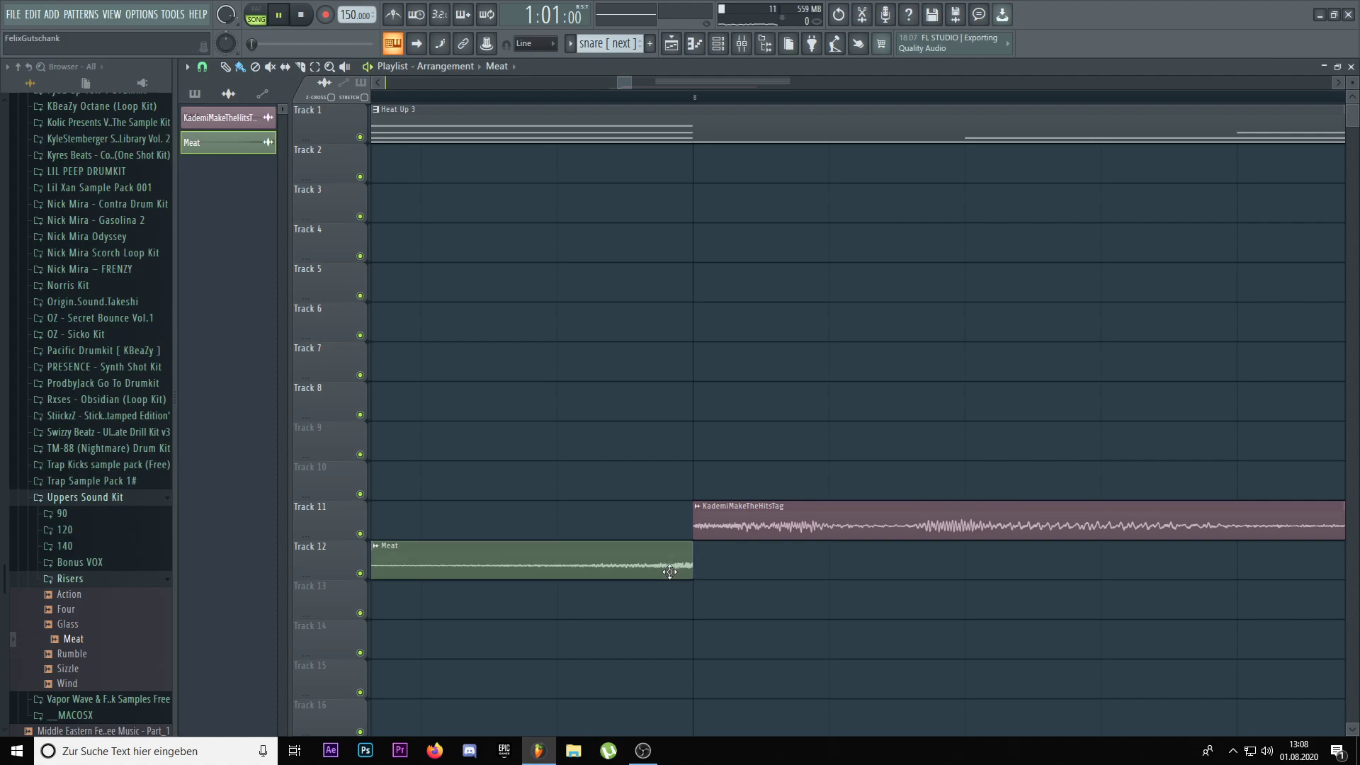
- Play the arrangement and duplicate the bar 9 clips on Tracks 1 to 8 to bar 13
{"action": "key", "text": "space"}
{"action": "scroll", "coordinate": [669, 571], "scroll_direction": "down", "scroll_amount": 5, "text": "ctrl"}
{"action": "left_click", "coordinate": [514, 95]}
{"action": "left_click_drag", "start_coordinate": [701, 461], "coordinate": [749, 121], "text": "ctrl"}
{"action": "key", "text": "ctrl+b"}
{"action": "right_click", "coordinate": [571, 462]}
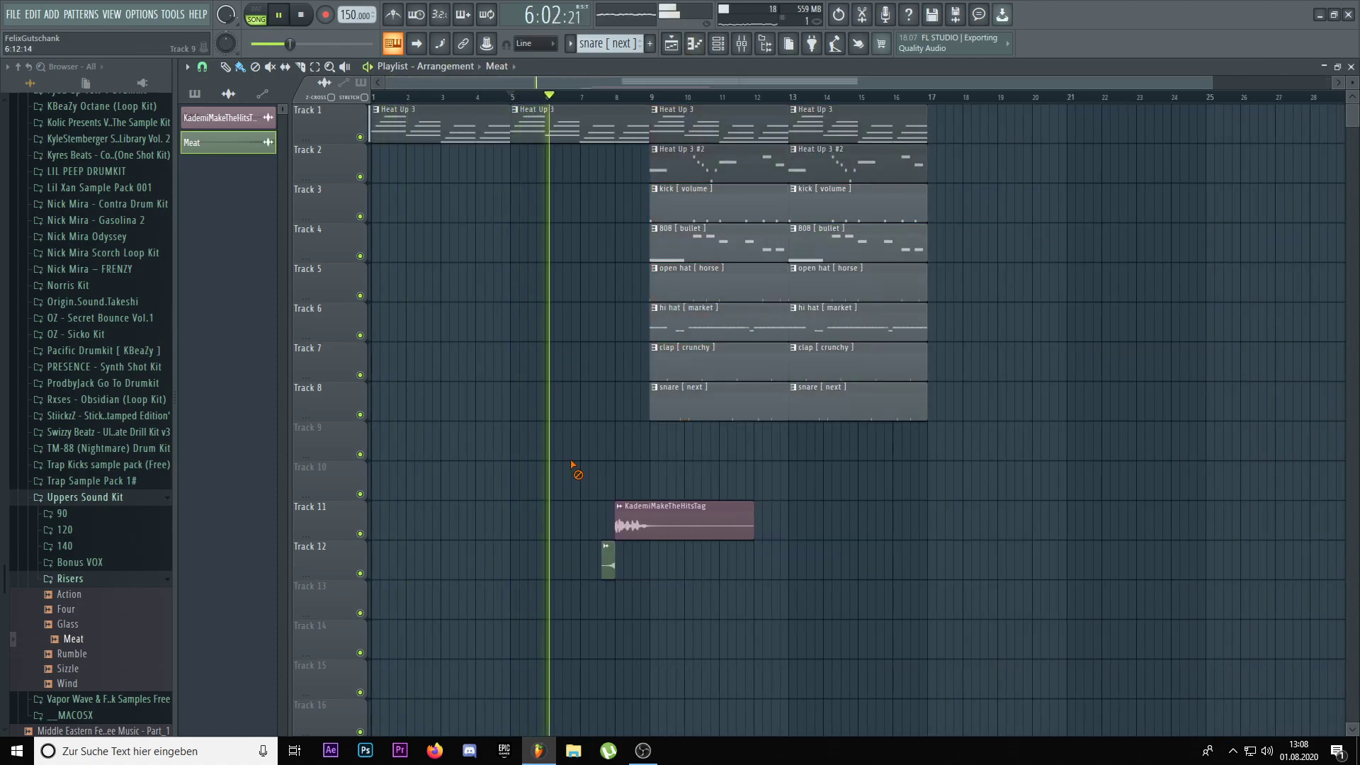
- Set the playlist snap to Bar and duplicate the bars 9 to 16 section on Tracks 1 to 8 to bar 17
{"action": "left_click", "coordinate": [202, 67]}
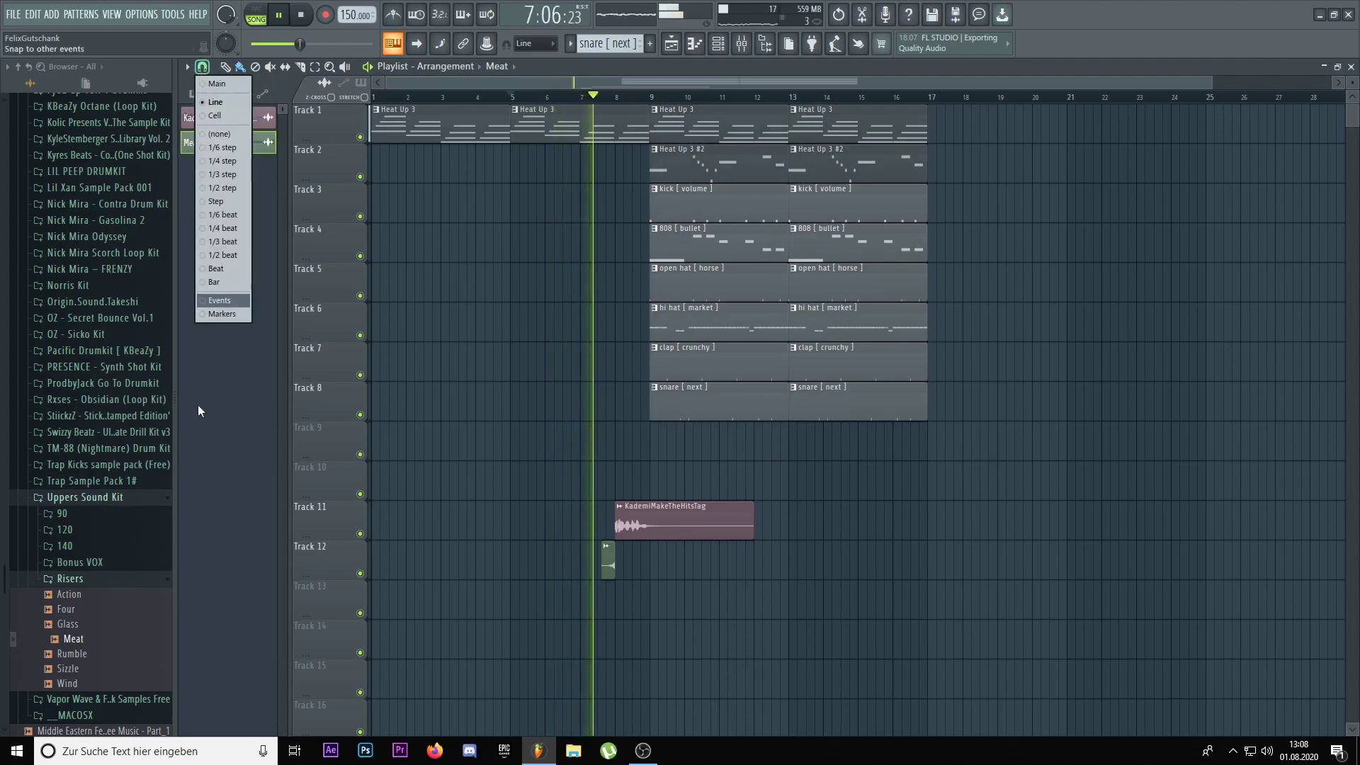
{"action": "left_click", "coordinate": [212, 284]}
{"action": "left_click_drag", "start_coordinate": [938, 461], "coordinate": [722, 106], "text": "ctrl"}
{"action": "key", "text": "ctrl+b"}
{"action": "scroll", "coordinate": [874, 407], "scroll_direction": "down", "scroll_amount": 2, "text": "ctrl"}
- Cut bar 16 out of the open hat, hi-hat, clap and snare clips on Tracks 5 to 8
{"action": "scroll", "coordinate": [711, 458], "scroll_direction": "up", "scroll_amount": 2, "text": "ctrl"}
{"action": "right_click", "coordinate": [631, 457]}
{"action": "left_click_drag", "start_coordinate": [634, 460], "coordinate": [623, 271]}
{"action": "left_click_drag", "start_coordinate": [753, 531], "coordinate": [755, 289]}
{"action": "left_click", "coordinate": [796, 425]}
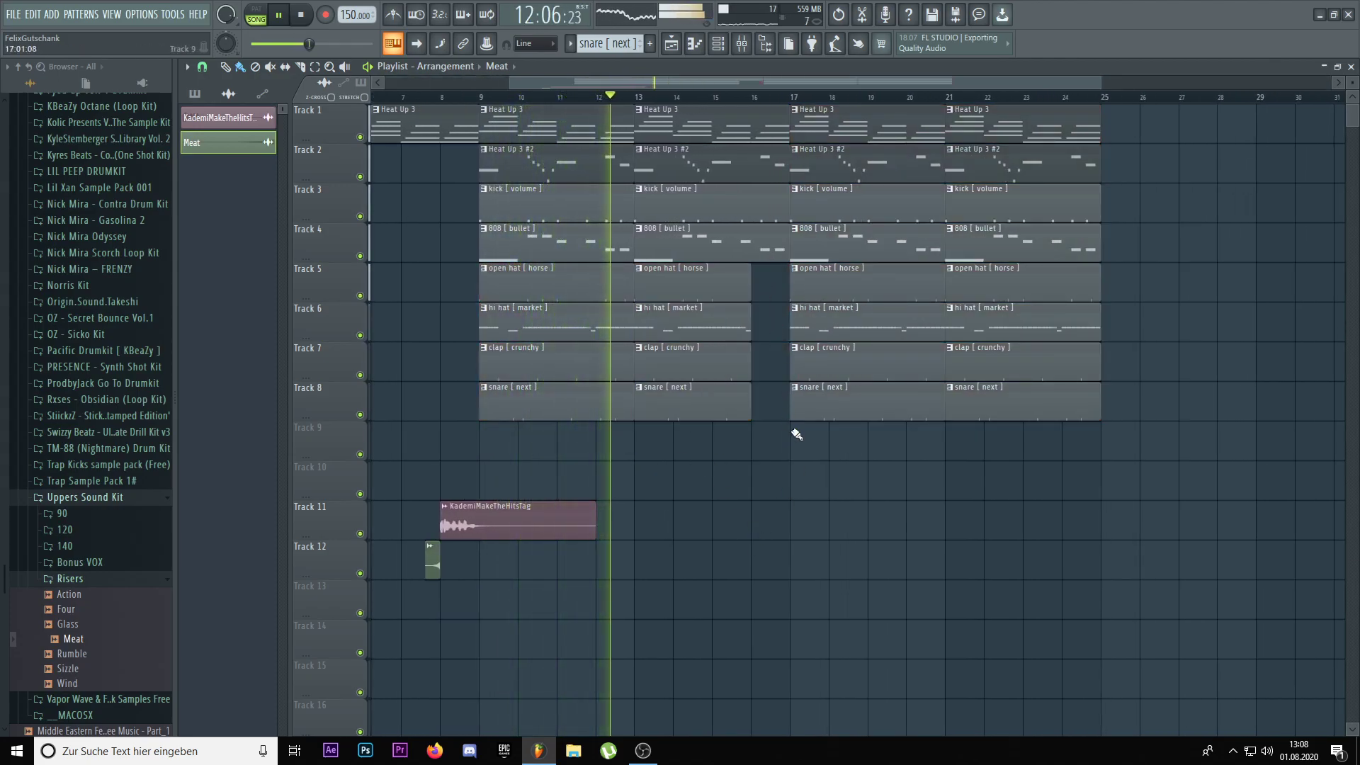
- Duplicate the Heat Up 3 clip on Track 1 and the Heat Up 3 #2 clip on Track 2 to bar 25
{"action": "scroll", "coordinate": [1031, 412], "scroll_direction": "down", "scroll_amount": 2}
{"action": "left_click", "coordinate": [900, 133], "text": "ctrl"}
{"action": "key", "text": "ctrl+b"}
{"action": "scroll", "coordinate": [1032, 215], "scroll_direction": "up", "scroll_amount": 2, "text": "ctrl"}
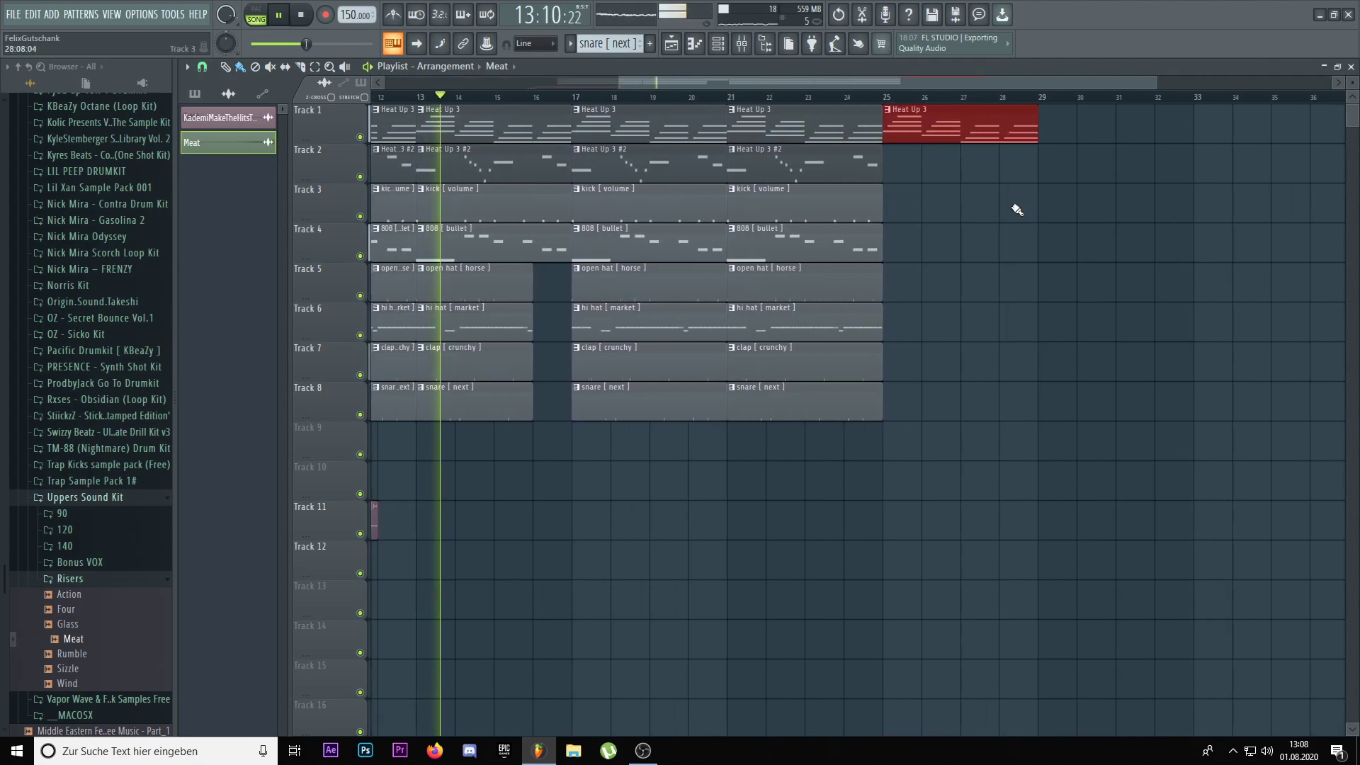
{"action": "left_click_drag", "start_coordinate": [912, 165], "coordinate": [825, 166], "text": "ctrl"}
{"action": "key", "text": "ctrl+b"}
- Duplicate the hi-hat and clap clips to bar 25 and repeat them with both Heat Up 3 melody clips at bar 29
{"action": "left_click_drag", "start_coordinate": [942, 312], "coordinate": [850, 374]}
{"action": "key", "text": "ctrl+b"}
{"action": "key", "text": "ctrl+b"}
{"action": "scroll", "coordinate": [894, 402], "scroll_direction": "down", "scroll_amount": 3, "text": "ctrl"}
{"action": "left_click", "coordinate": [896, 404], "text": "ctrl"}
{"action": "left_click_drag", "start_coordinate": [953, 418], "coordinate": [899, 95], "text": "ctrl"}
{"action": "key", "text": "ctrl+b"}
{"action": "scroll", "coordinate": [1033, 316], "scroll_direction": "up", "scroll_amount": 2, "text": "ctrl"}
- Copy the open hat clip to bar 25 on Track 5 and the snare clip to bar 29 on Track 8
{"action": "left_click", "coordinate": [926, 270], "text": "ctrl"}
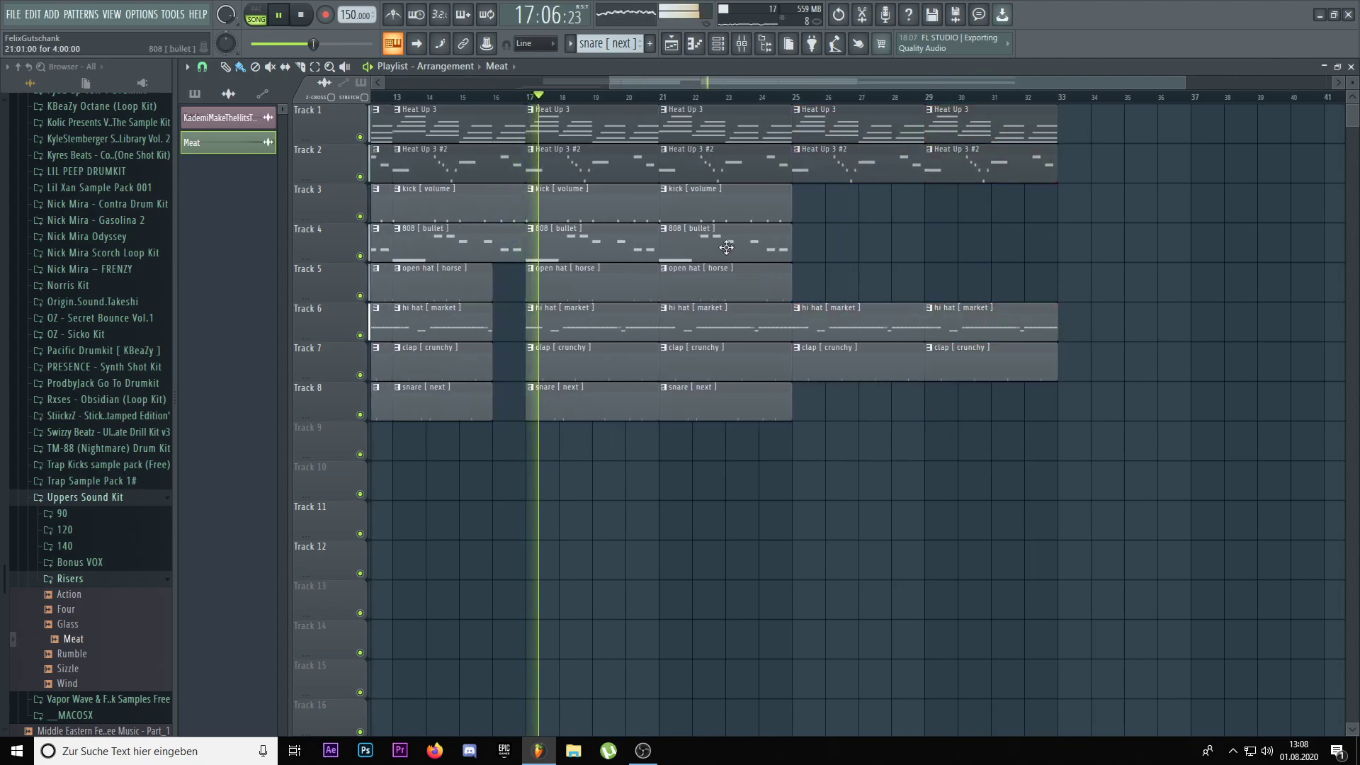
{"action": "left_click_drag", "start_coordinate": [683, 287], "coordinate": [829, 276], "text": "shift"}
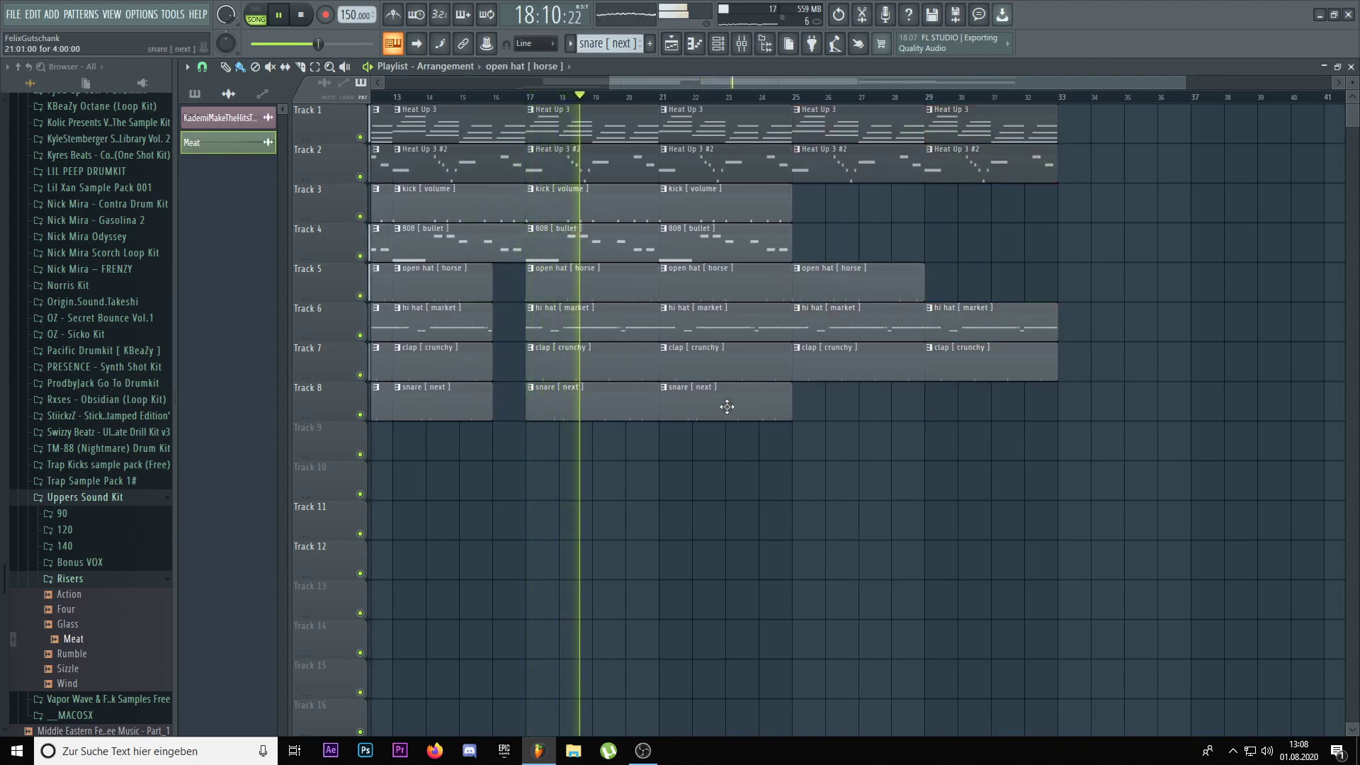
{"action": "left_click_drag", "start_coordinate": [717, 400], "coordinate": [971, 400], "text": "shift"}
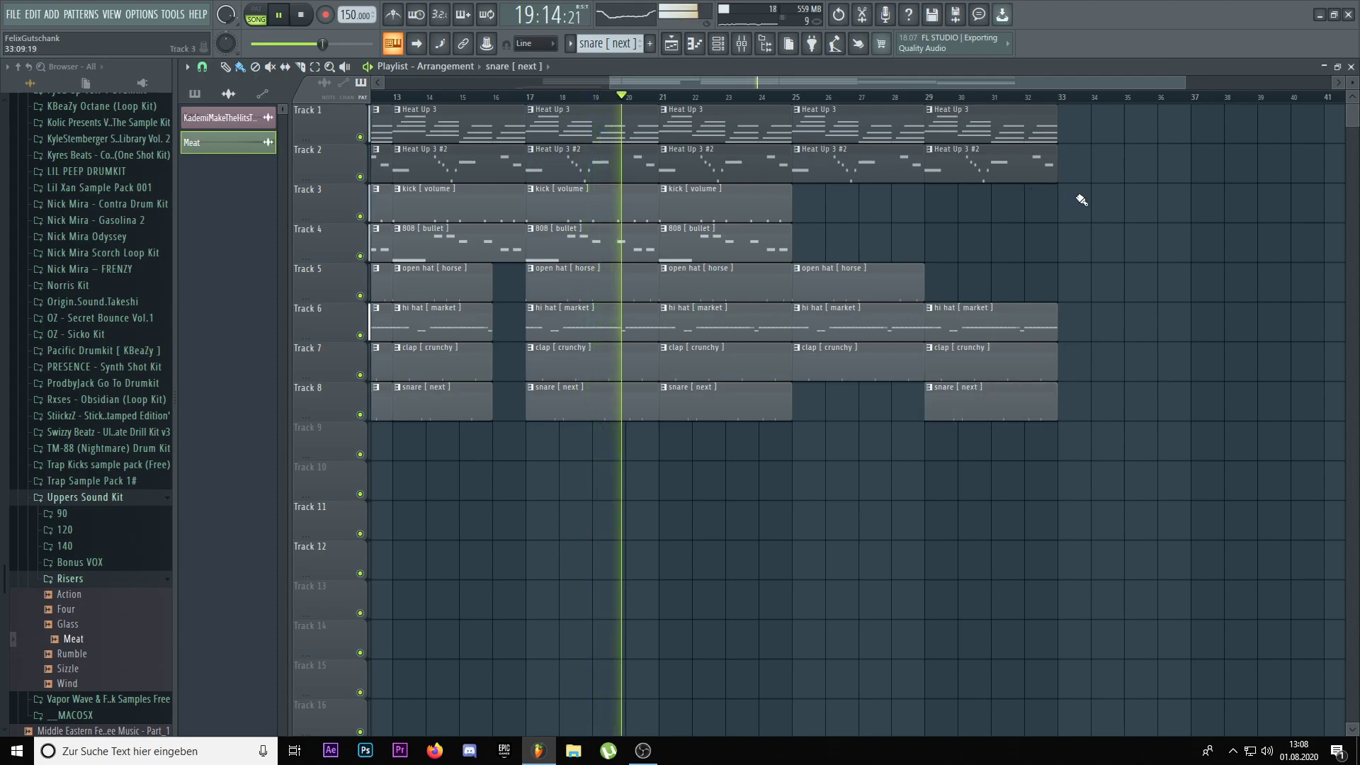
- Duplicate the Heat Up 3 clip to bar 33 on Track 1 and copy the 808 clip to bar 29 on Track 4
{"action": "left_click_drag", "start_coordinate": [1068, 140], "coordinate": [1005, 109], "text": "ctrl"}
{"action": "key", "text": "ctrl+b"}
{"action": "scroll", "coordinate": [1205, 246], "scroll_direction": "down", "scroll_amount": 2, "text": "ctrl"}
{"action": "left_click", "coordinate": [1205, 245], "text": "ctrl"}
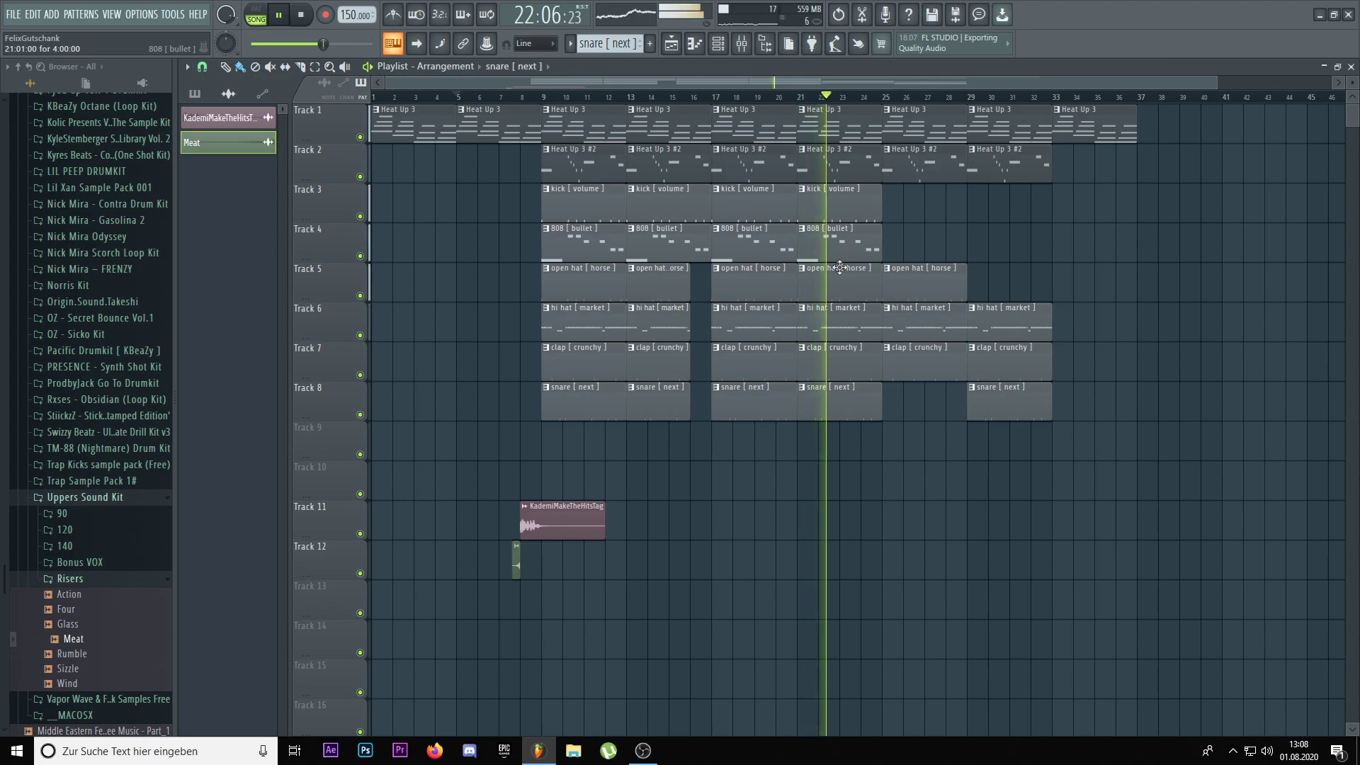
{"action": "left_click_drag", "start_coordinate": [829, 242], "coordinate": [1000, 242], "text": "shift"}
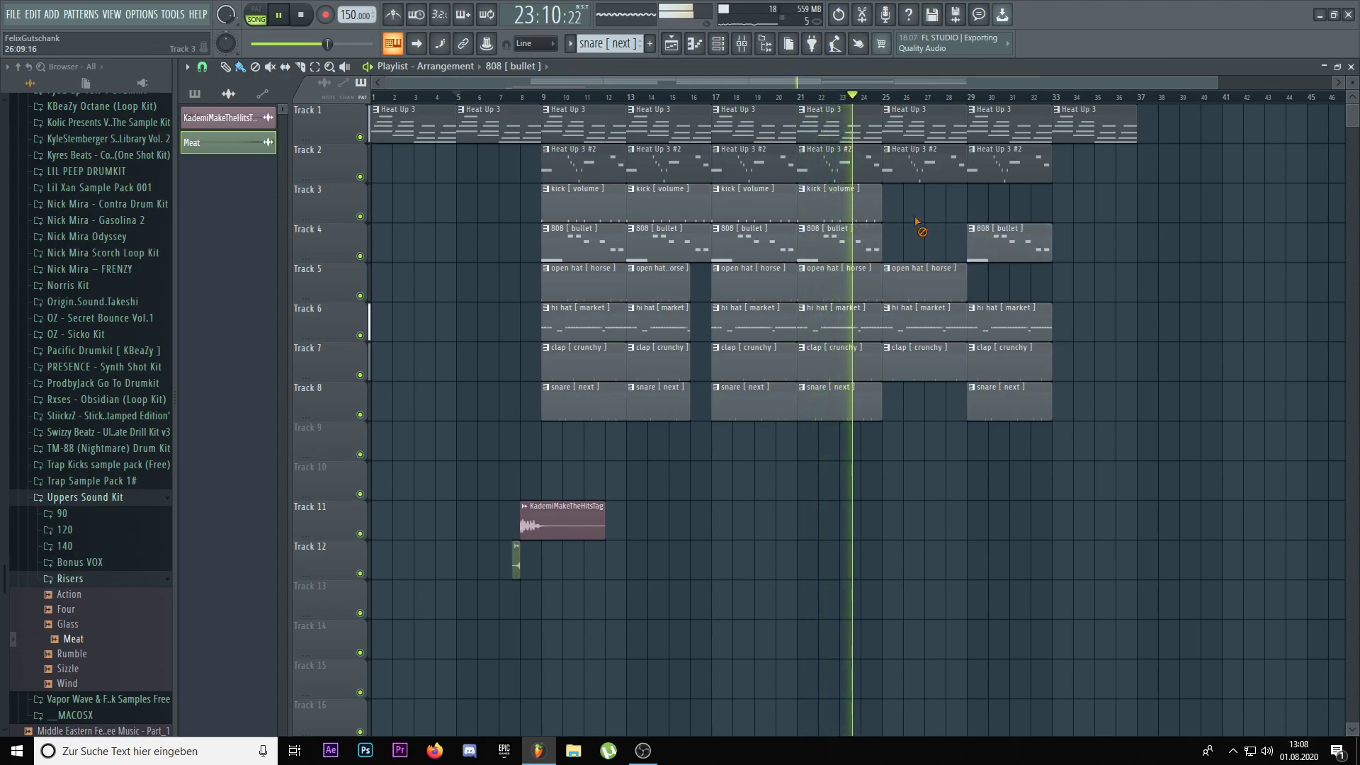
- Fill bar 33 with copies of the hi-hat, clap and Heat Up 3 #2 clips and move the bar 29 808 clip there
{"action": "left_click", "coordinate": [1018, 329], "text": "ctrl"}
{"action": "key", "text": "ctrl+b"}
{"action": "scroll", "coordinate": [1037, 452], "scroll_direction": "up", "scroll_amount": 2}
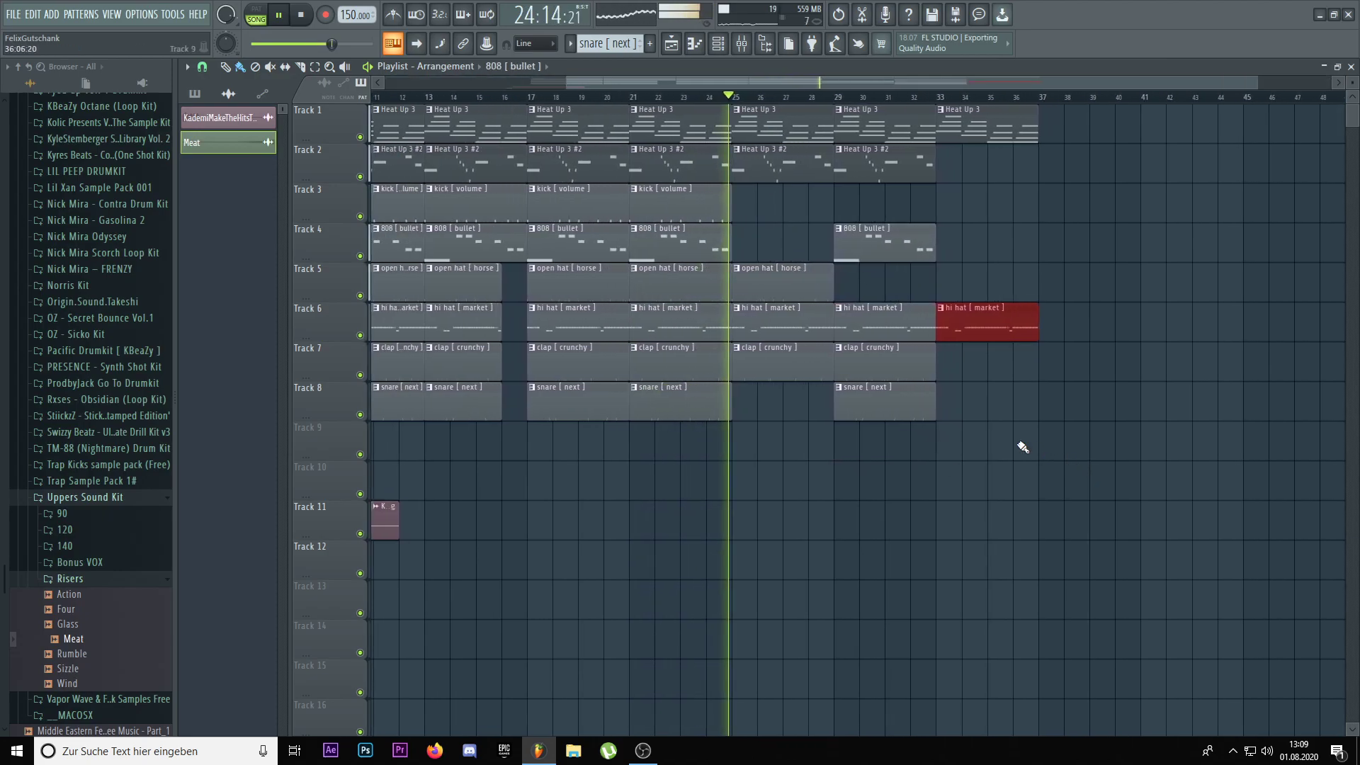
{"action": "scroll", "coordinate": [991, 393], "scroll_direction": "up", "scroll_amount": 2}
{"action": "left_click_drag", "start_coordinate": [851, 248], "coordinate": [990, 248]}
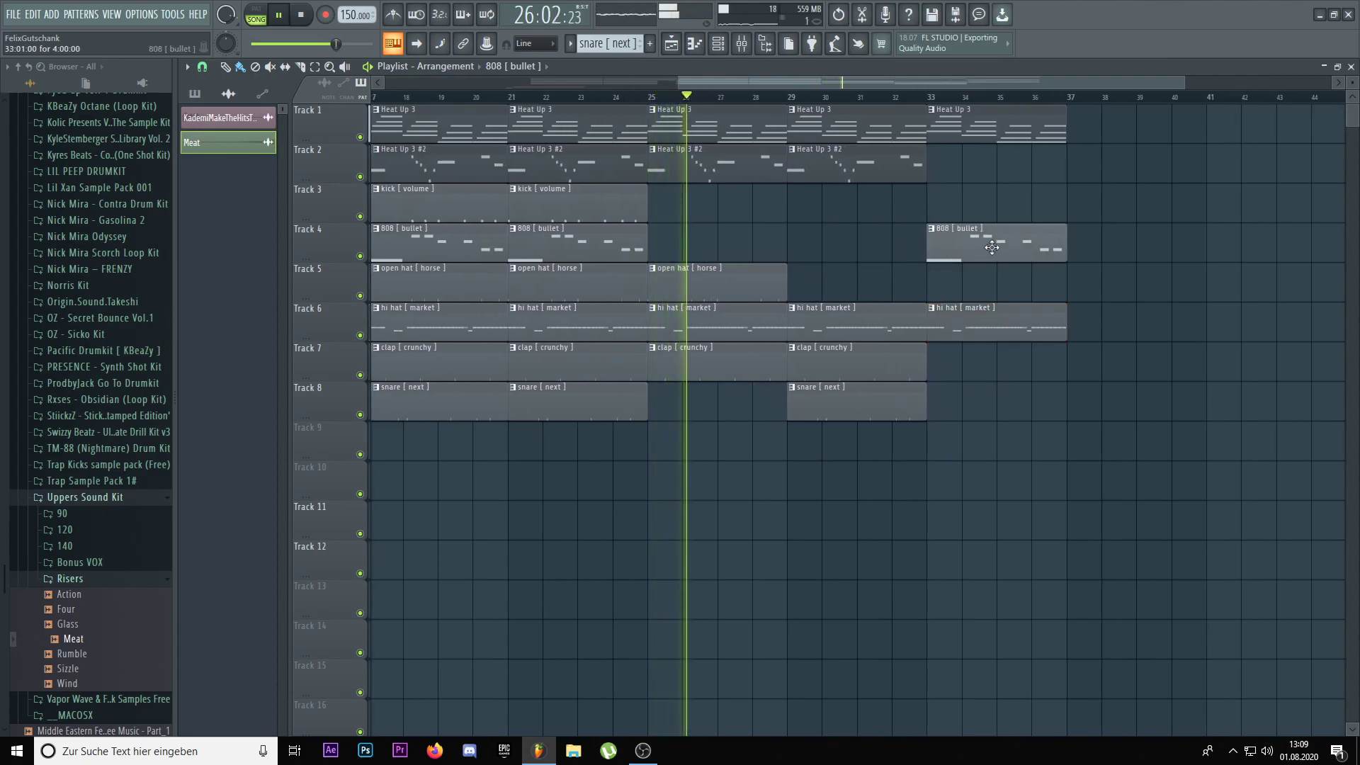
{"action": "left_click_drag", "start_coordinate": [865, 374], "coordinate": [1005, 367]}
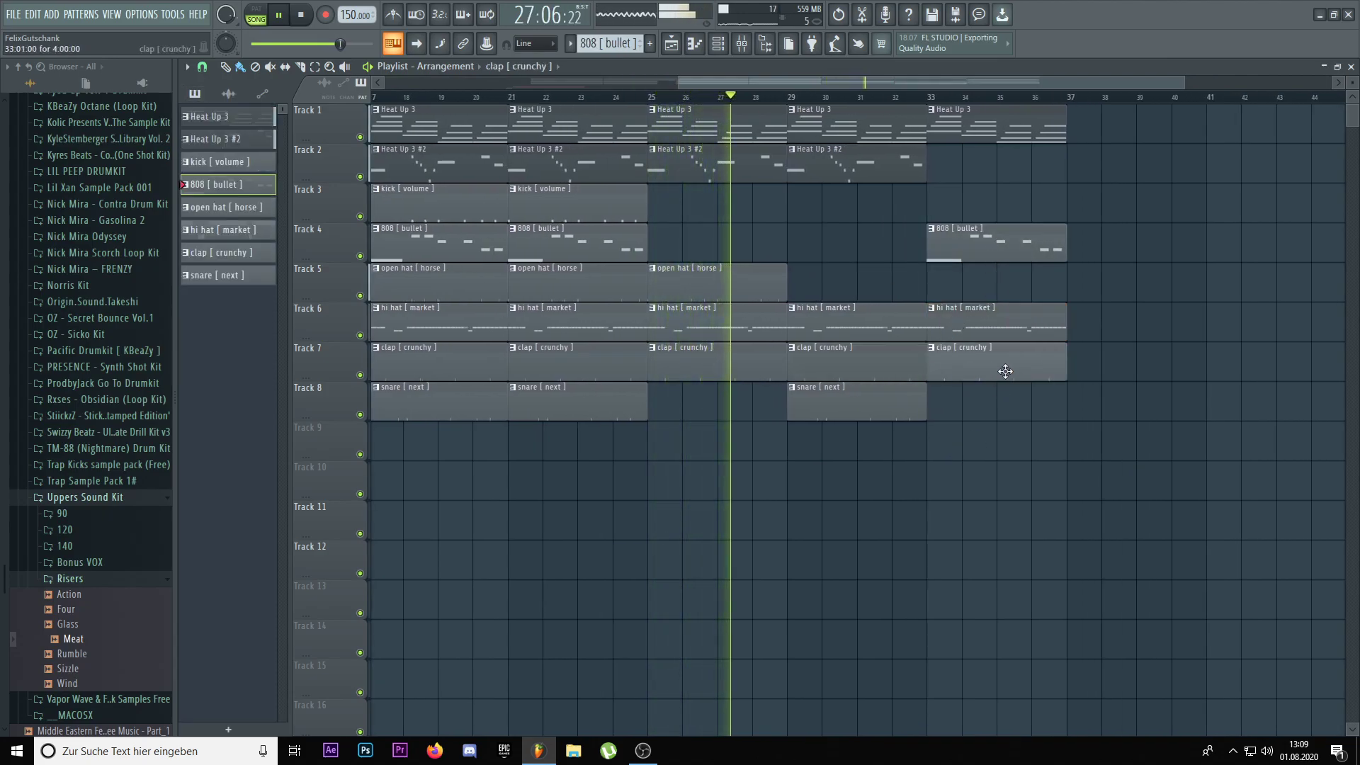
{"action": "left_click_drag", "start_coordinate": [894, 162], "coordinate": [1034, 162]}
- Duplicate the Heat Up 3 and Heat Up 3 #2 clips to bar 37, plus another Heat Up 3 clip to bar 41
{"action": "left_click_drag", "start_coordinate": [1035, 218], "coordinate": [1006, 126]}
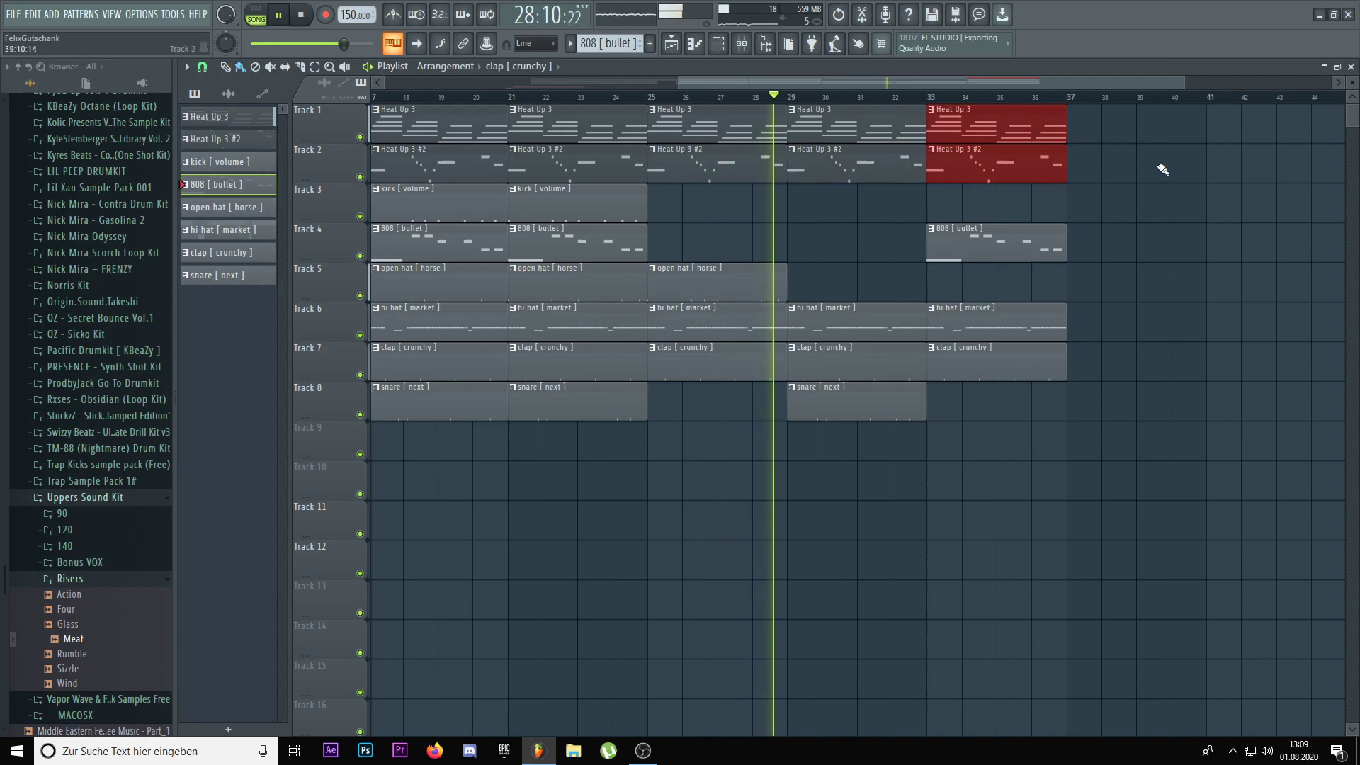
{"action": "key", "text": "ctrl+b"}
{"action": "left_click_drag", "start_coordinate": [1247, 139], "coordinate": [1163, 110]}
{"action": "key", "text": "ctrl+b"}
{"action": "scroll", "coordinate": [1239, 217], "scroll_direction": "down", "scroll_amount": 2}
{"action": "scroll", "coordinate": [1075, 233], "scroll_direction": "up", "scroll_amount": 2}
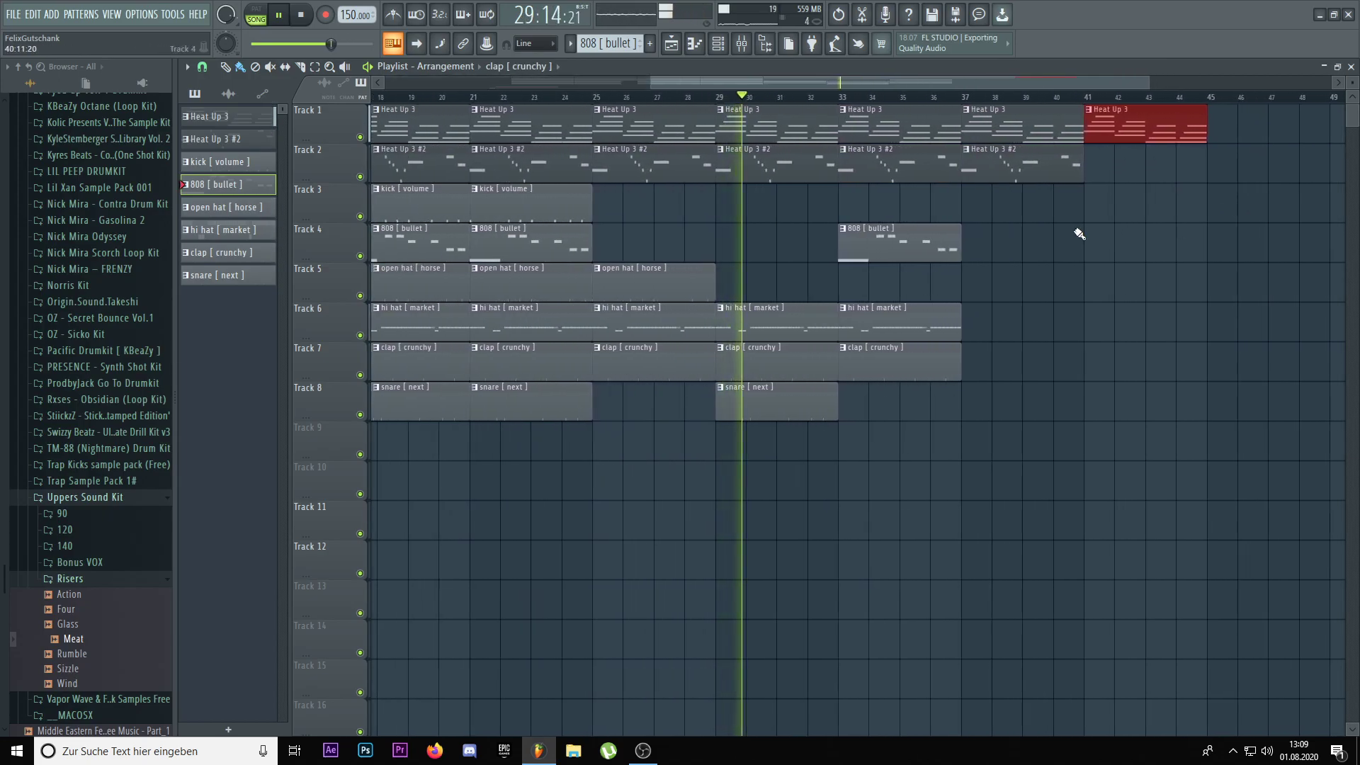
{"action": "key", "text": "ctrl+d"}
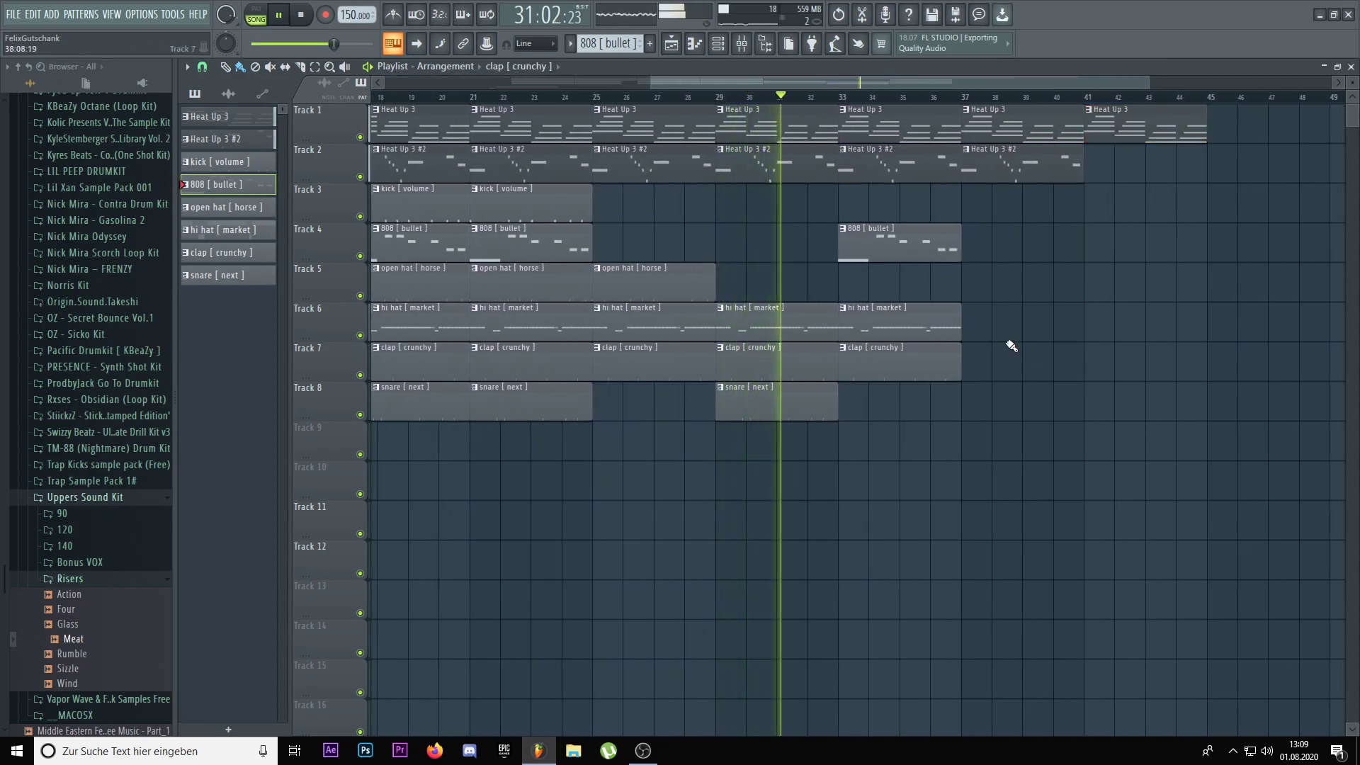
- Duplicate the 808, hi-hat and clap clips to bar 37, and the hi-hat clip once more to bar 41
{"action": "left_click_drag", "start_coordinate": [988, 405], "coordinate": [914, 206]}
{"action": "key", "text": "ctrl+b"}
{"action": "key", "text": "ctrl+d"}
{"action": "left_click", "coordinate": [1041, 312], "text": "ctrl"}
{"action": "key", "text": "ctrl+b"}
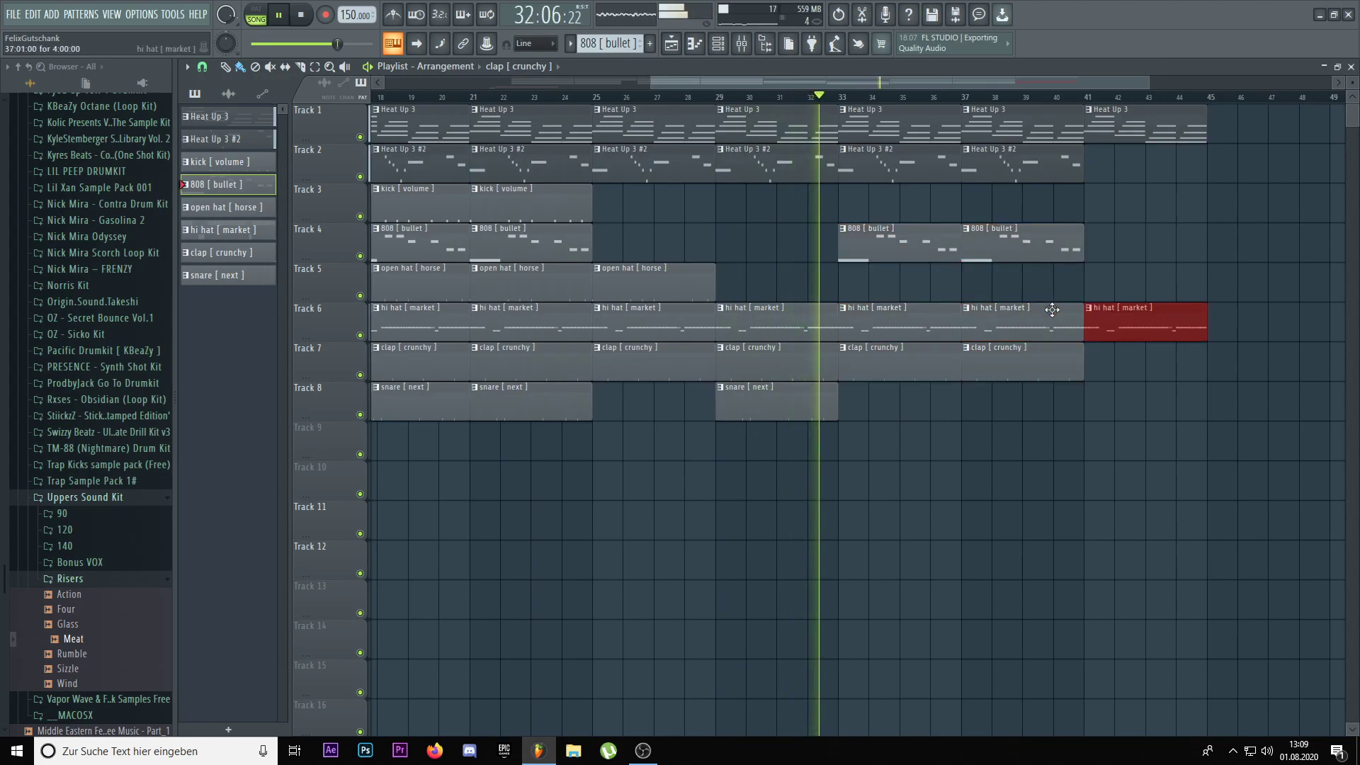
{"action": "key", "text": "ctrl+d"}
{"action": "left_click", "coordinate": [1056, 358]}
- Duplicate the whole bars 9 to 44 section on Tracks 1 to 8 to bar 45
{"action": "scroll", "coordinate": [1128, 378], "scroll_direction": "down", "scroll_amount": 3}
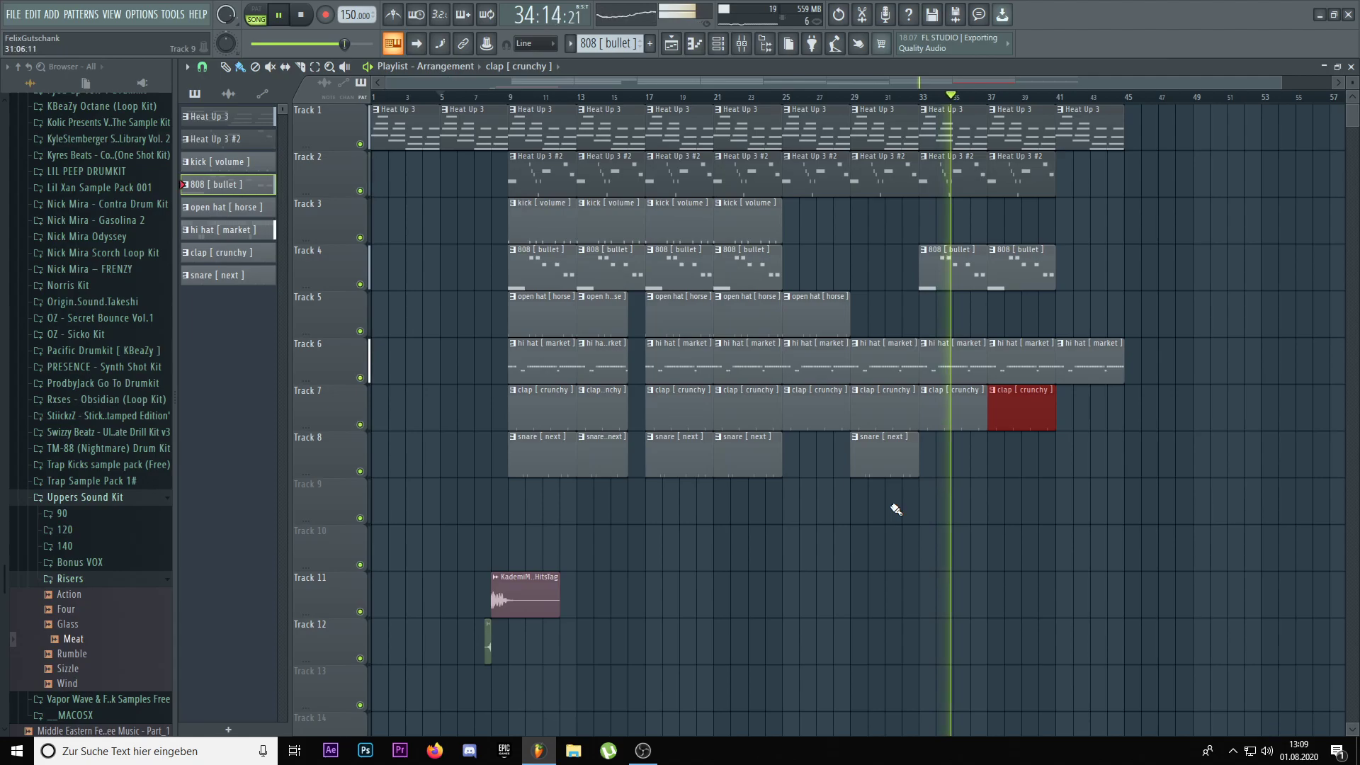
{"action": "left_click_drag", "start_coordinate": [1181, 569], "coordinate": [510, 103]}
{"action": "key", "text": "ctrl+b"}
{"action": "scroll", "coordinate": [955, 532], "scroll_direction": "down", "scroll_amount": 2}
- Repeat the bars 9 to 24 section at bar 81 and duplicate the last Heat Up 3 clip to bar 97
{"action": "left_click_drag", "start_coordinate": [971, 570], "coordinate": [1198, 137]}
{"action": "scroll", "coordinate": [1213, 209], "scroll_direction": "down", "scroll_amount": 1}
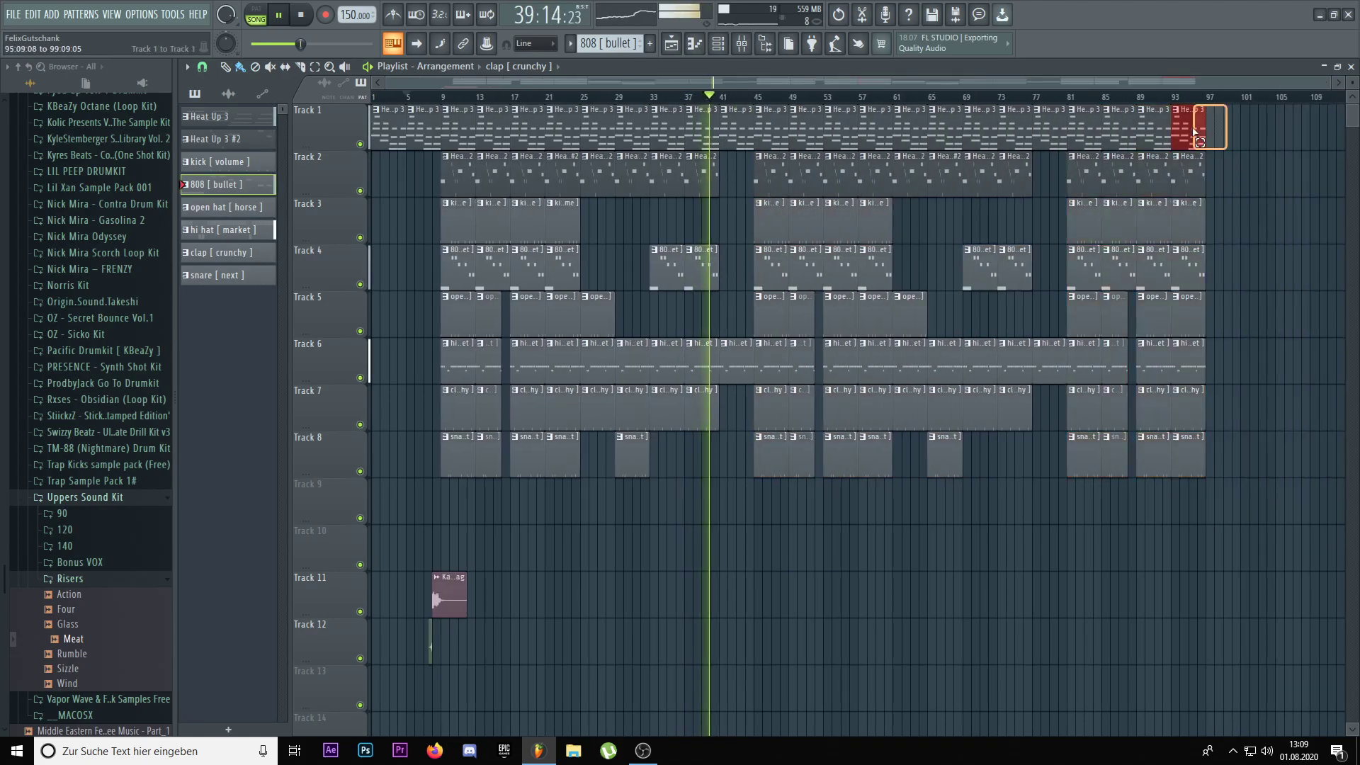
{"action": "scroll", "coordinate": [845, 476], "scroll_direction": "up", "scroll_amount": 2}
{"action": "scroll", "coordinate": [1330, 100], "scroll_direction": "down", "scroll_amount": 2}
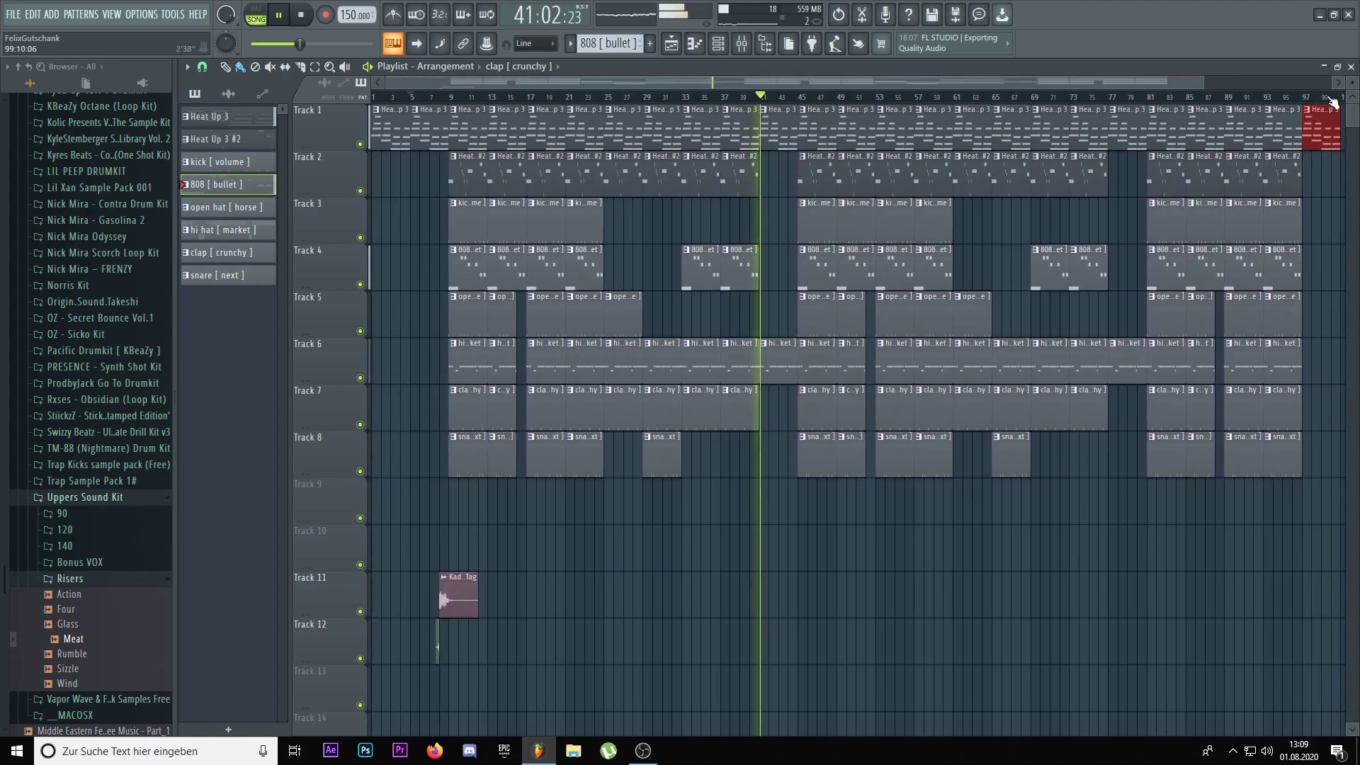